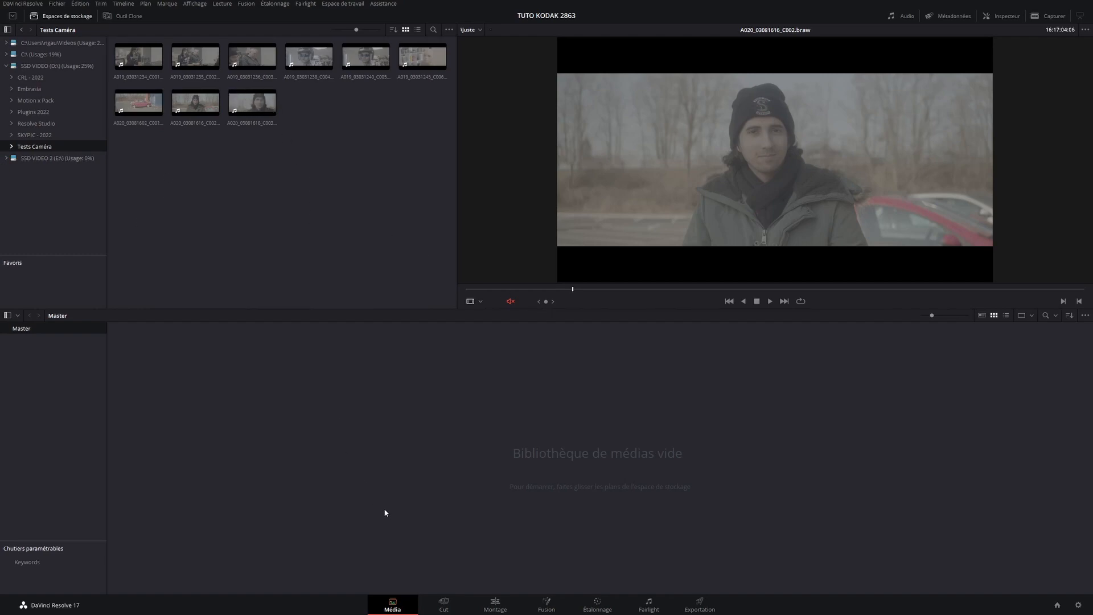
Select the clip A020_03081616_C002.braw in the Tests Caméra folder and display its metadata.
click(196, 103)
click(949, 16)
click(195, 105)
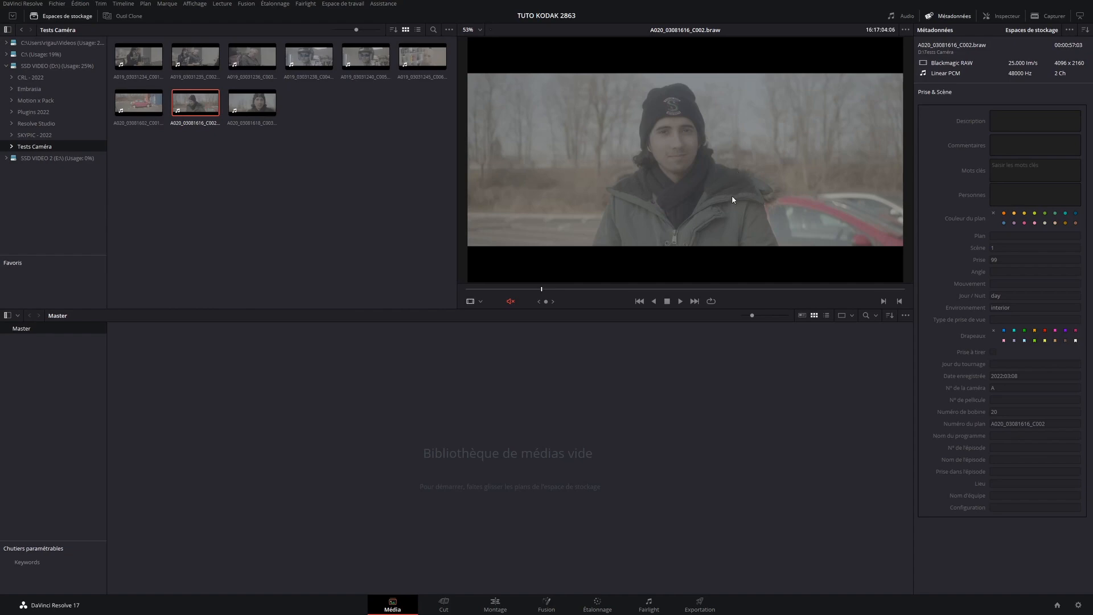
Open the project settings and set the timeline frame rate to 25 frames per second.
click(1078, 605)
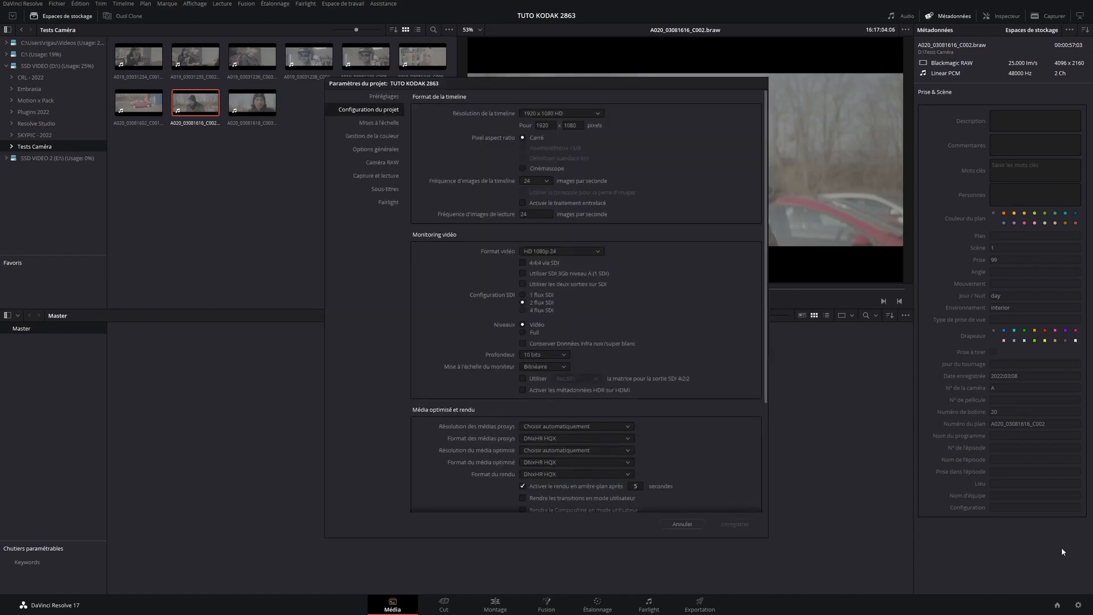
click(566, 113)
scroll(571, 179, down, 4)
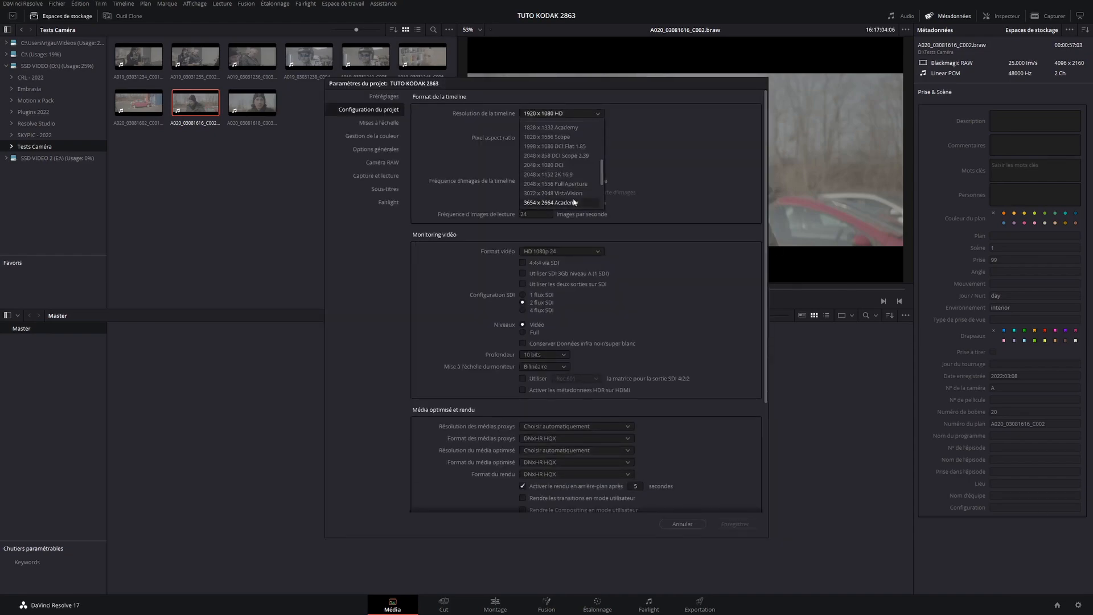
scroll(574, 202, down, 2)
click(607, 184)
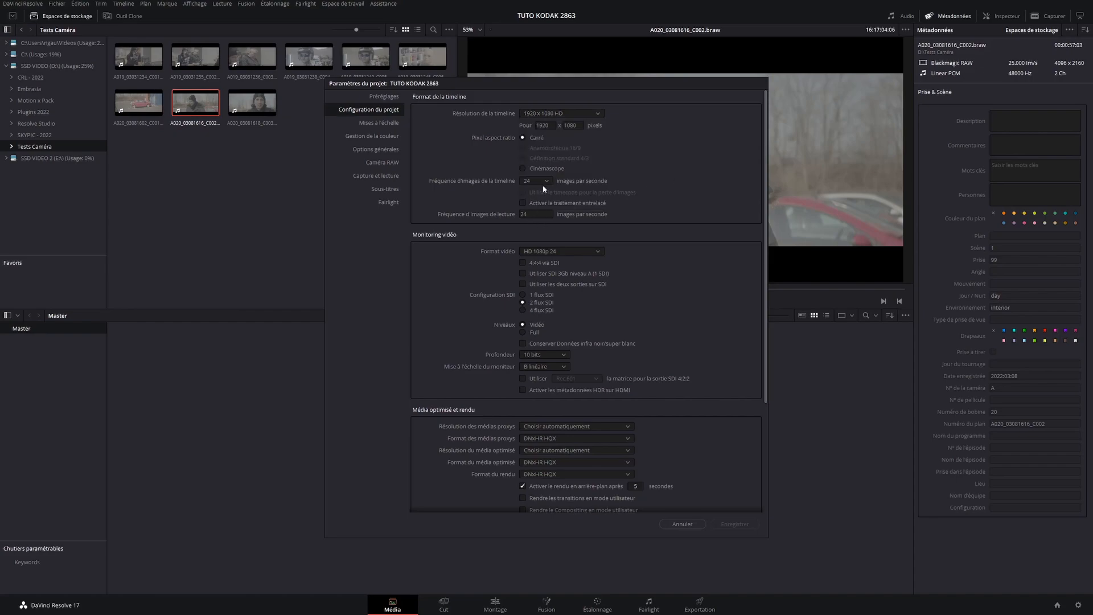
click(538, 181)
click(530, 230)
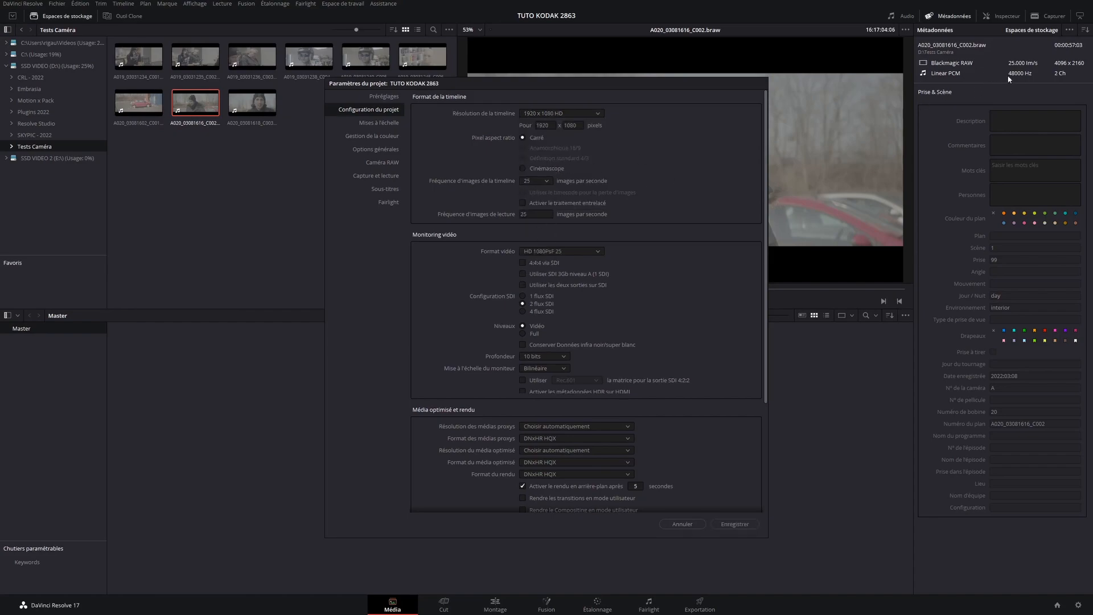
Set the project's timeline resolution to 4096 x 1716 DCI Scope 2.39.
click(550, 114)
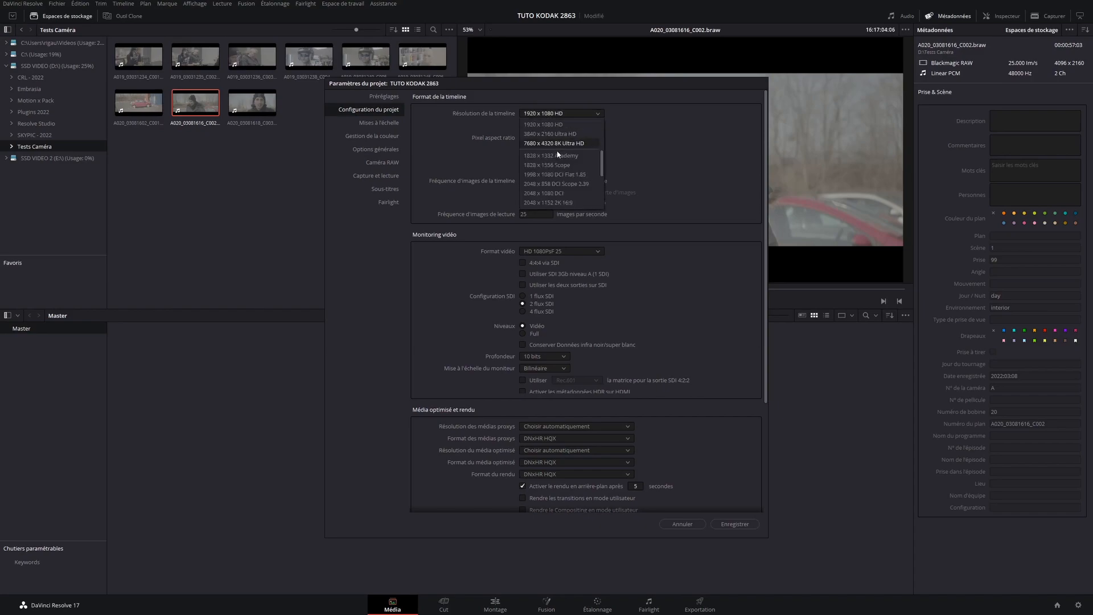
scroll(557, 151, down, 2)
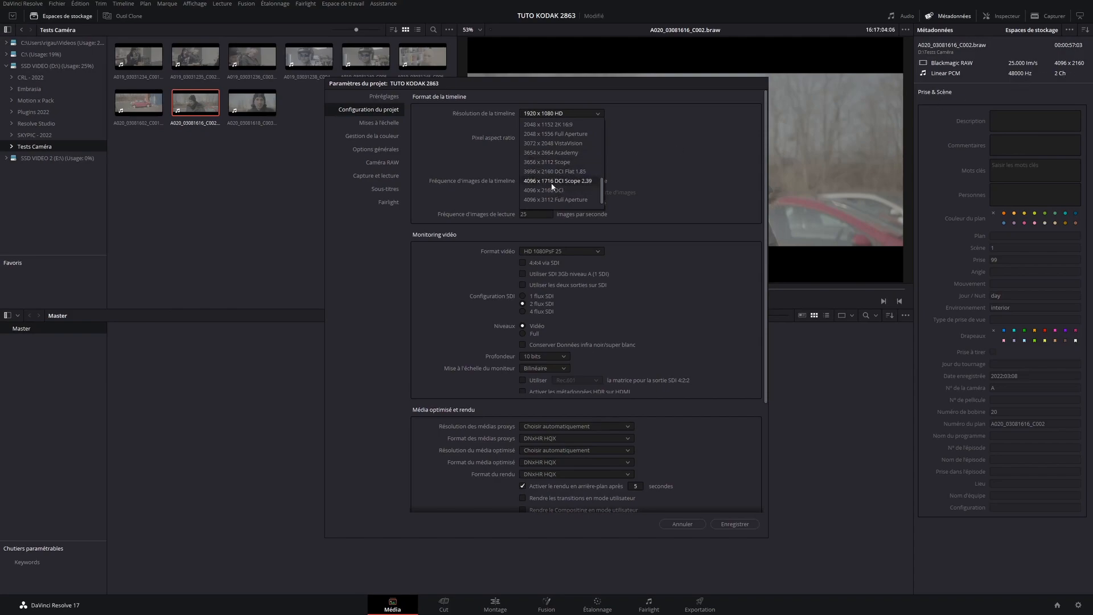
click(536, 181)
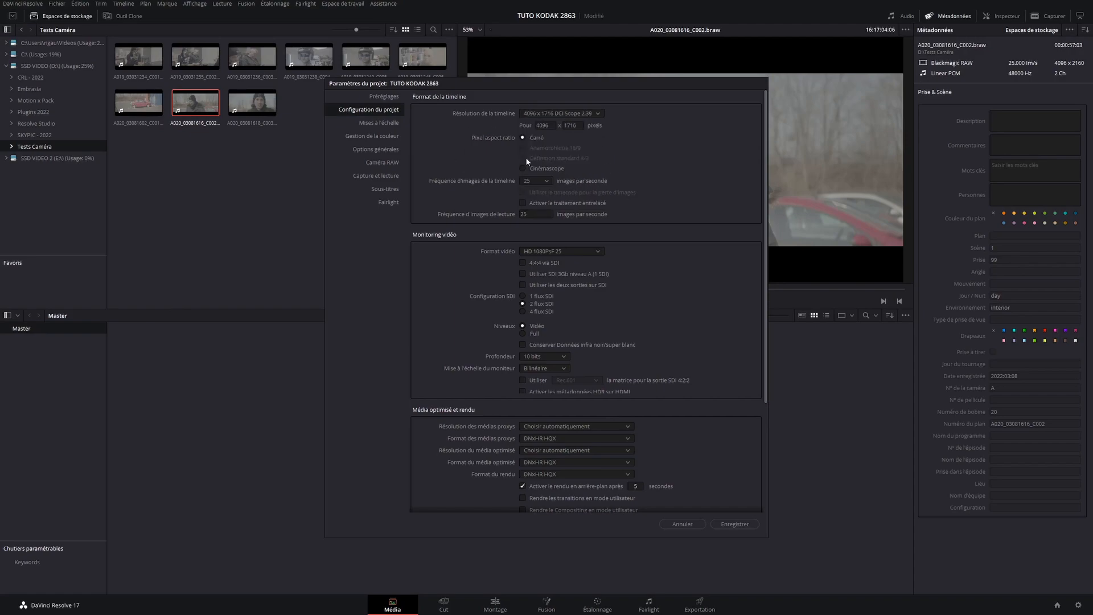
In the scaling settings, choose to scale and crop source images whose resolution differs from the timeline.
click(382, 124)
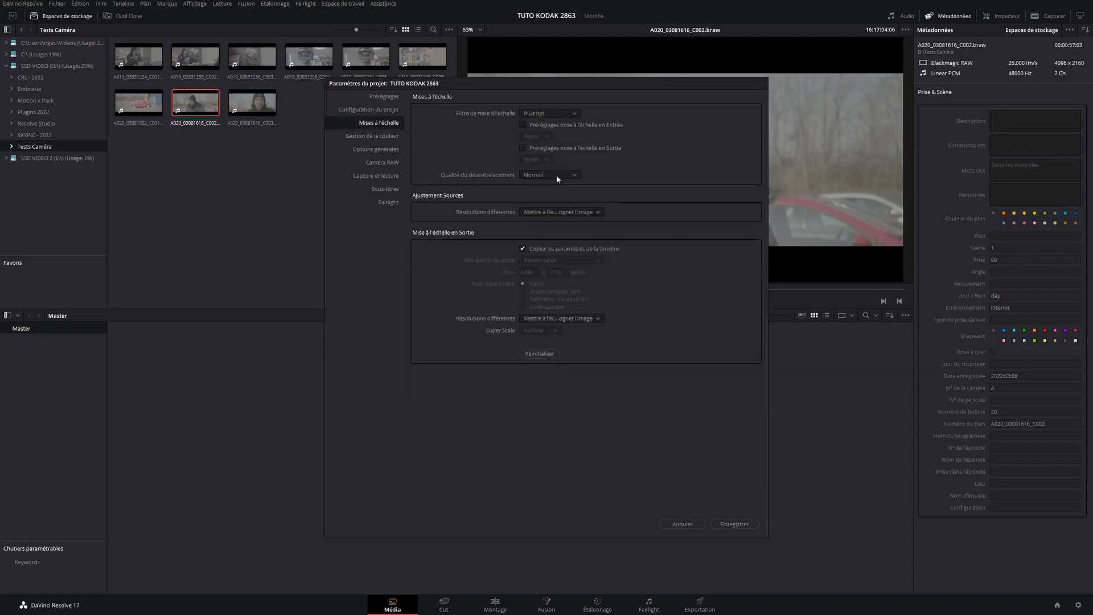
click(557, 212)
click(552, 233)
Set the timeline color space to Rec.709 Gamma 2.4 and save the project settings.
click(381, 141)
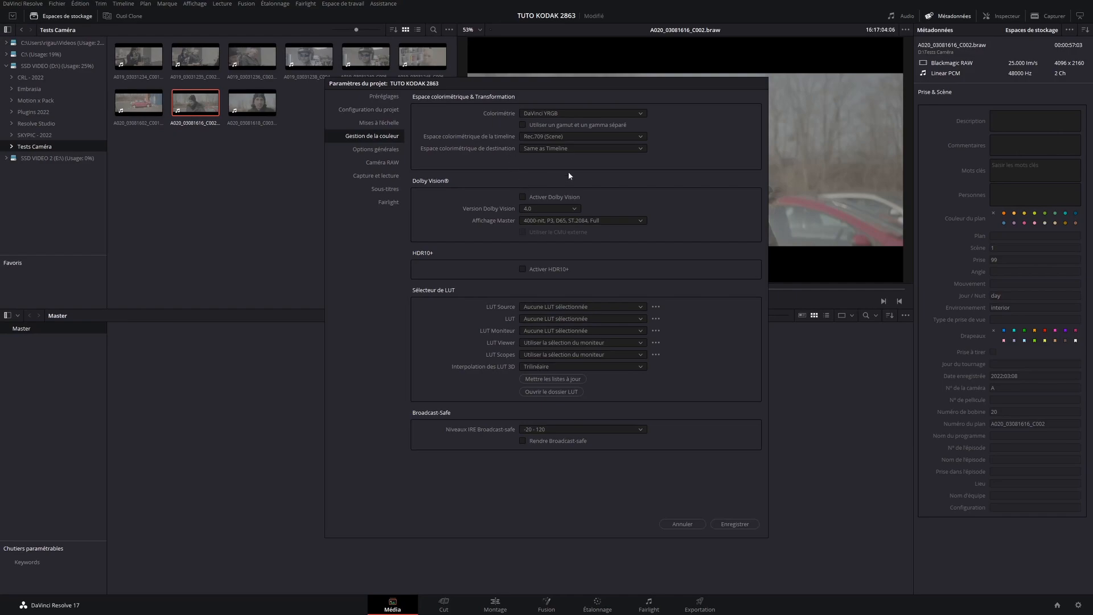
click(545, 137)
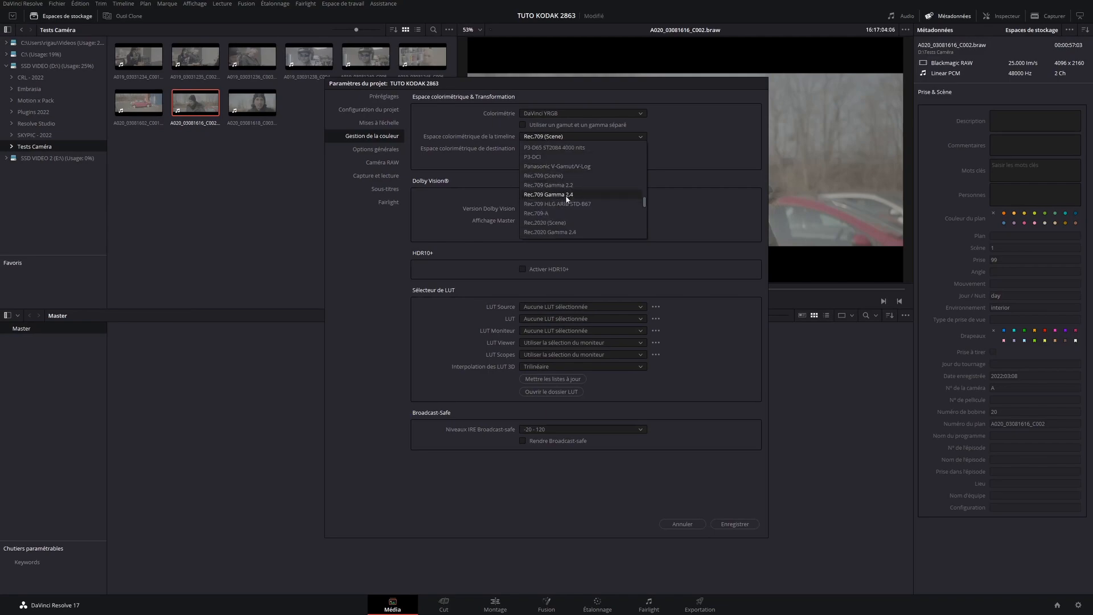
click(579, 194)
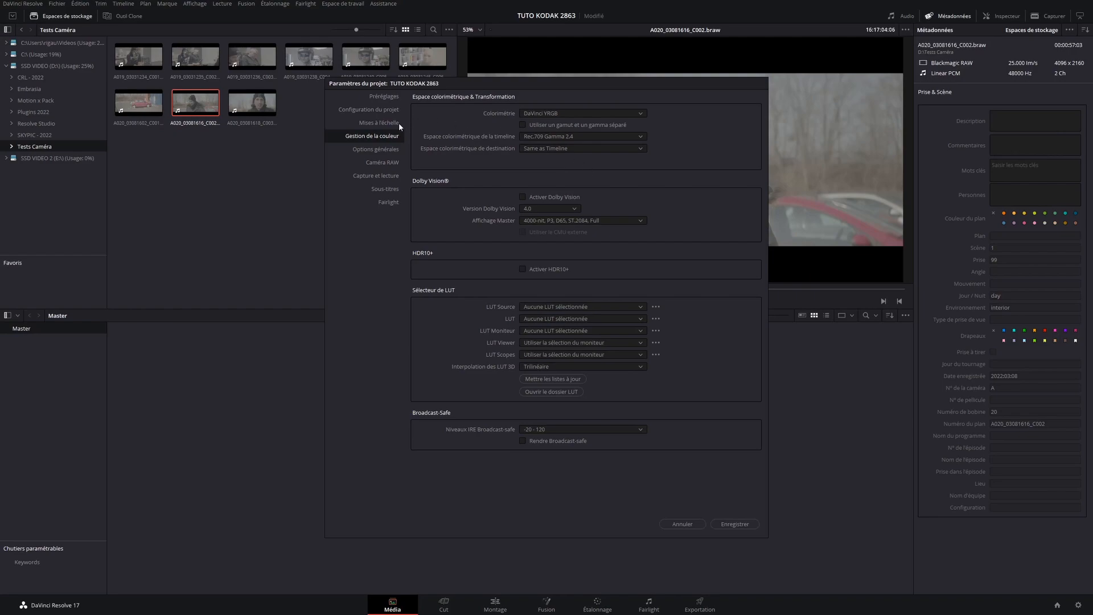
click(729, 524)
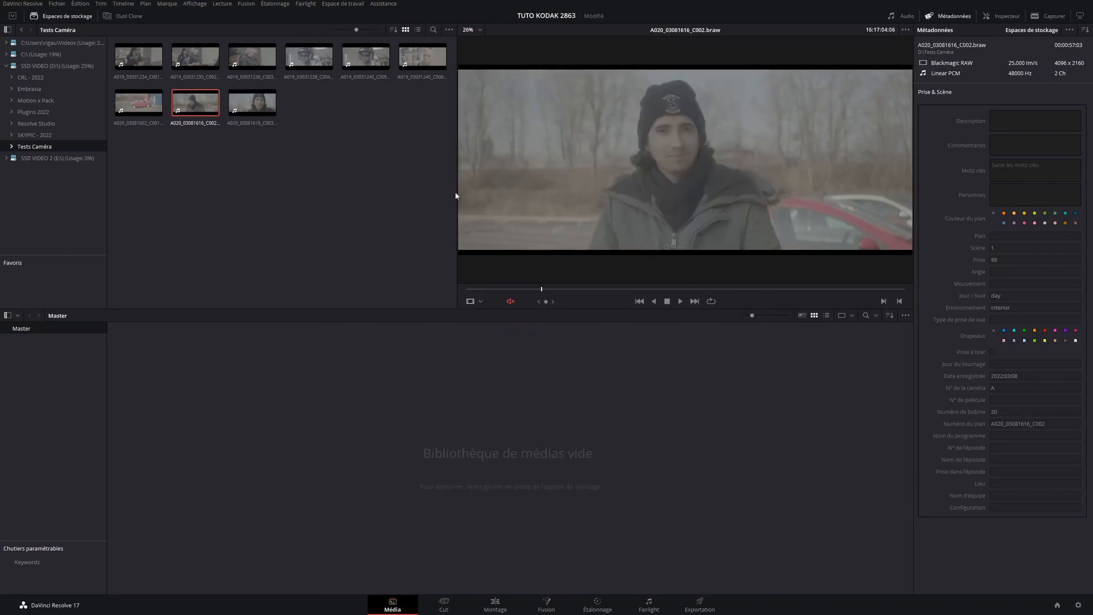
Import the three A020 clips into the Master bin and insert them all into a new timeline.
drag(333, 153, 253, 398)
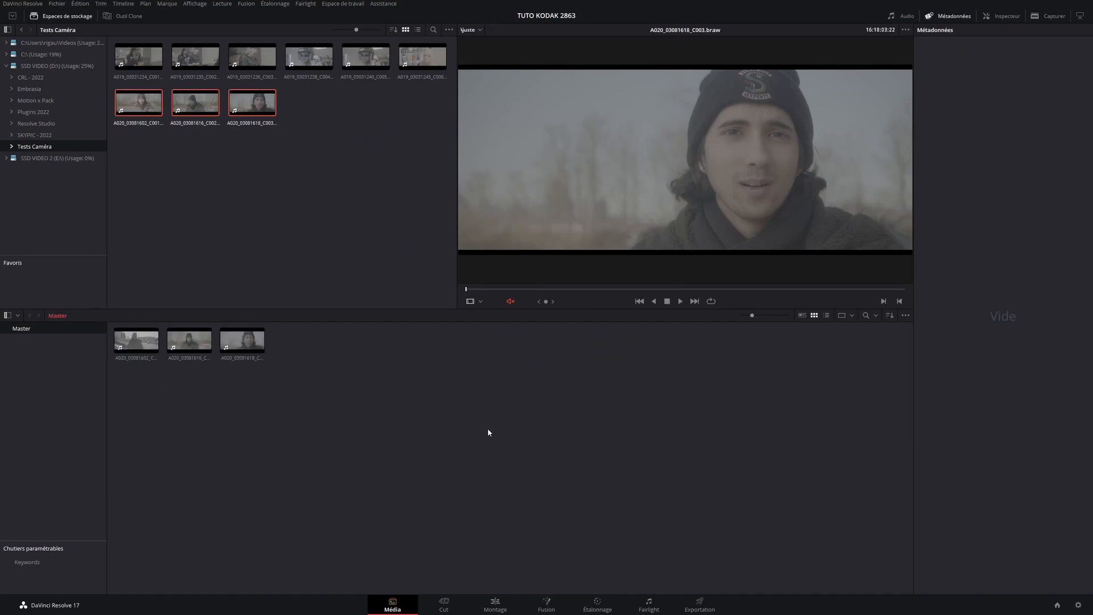
click(495, 603)
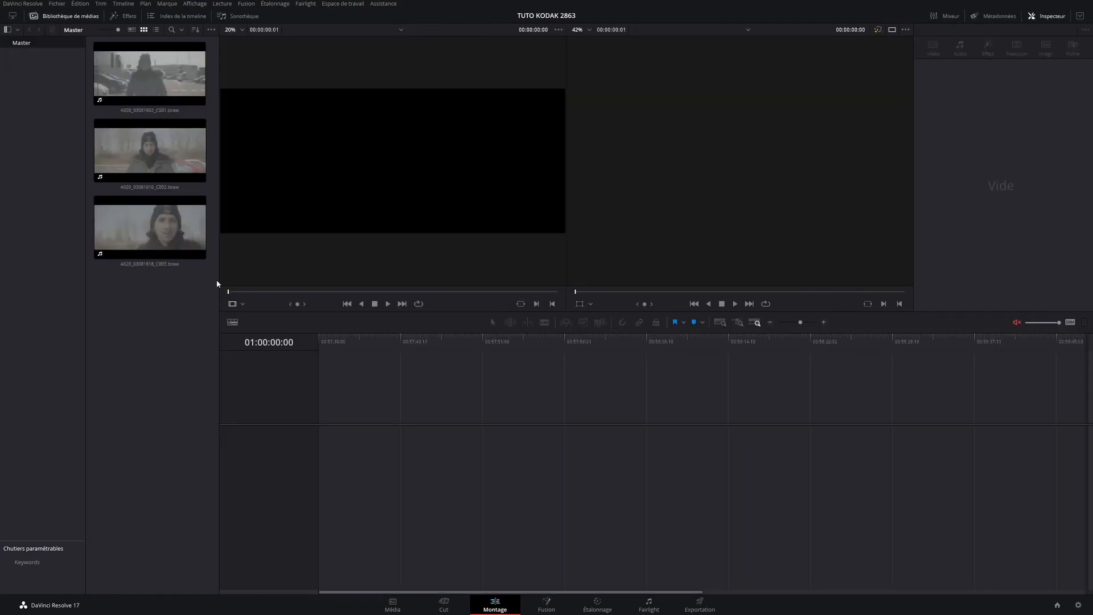
drag(154, 323, 146, 115)
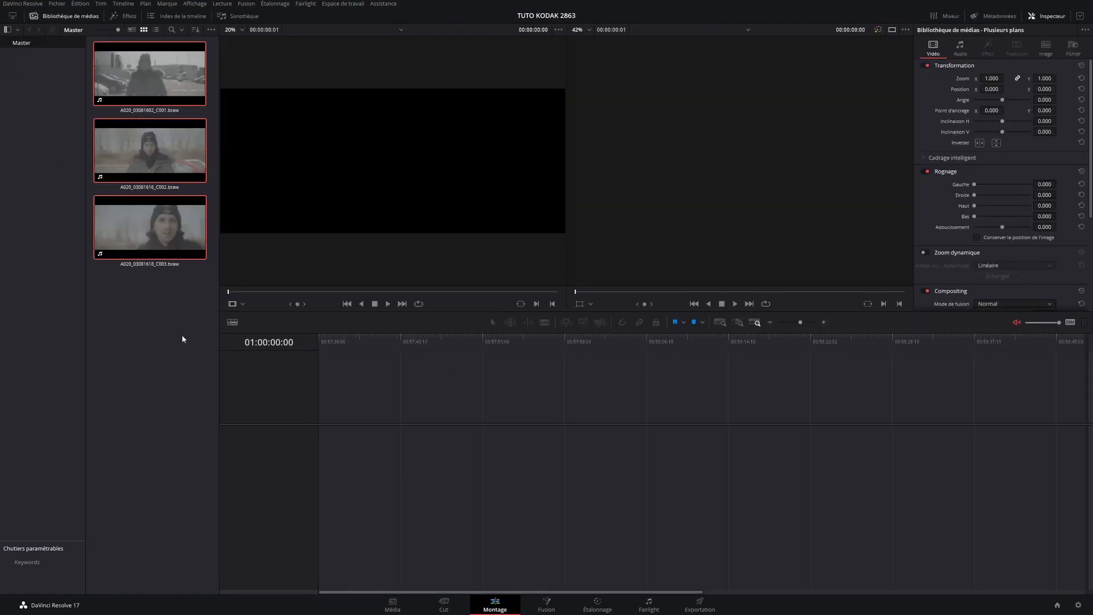
key(F9)
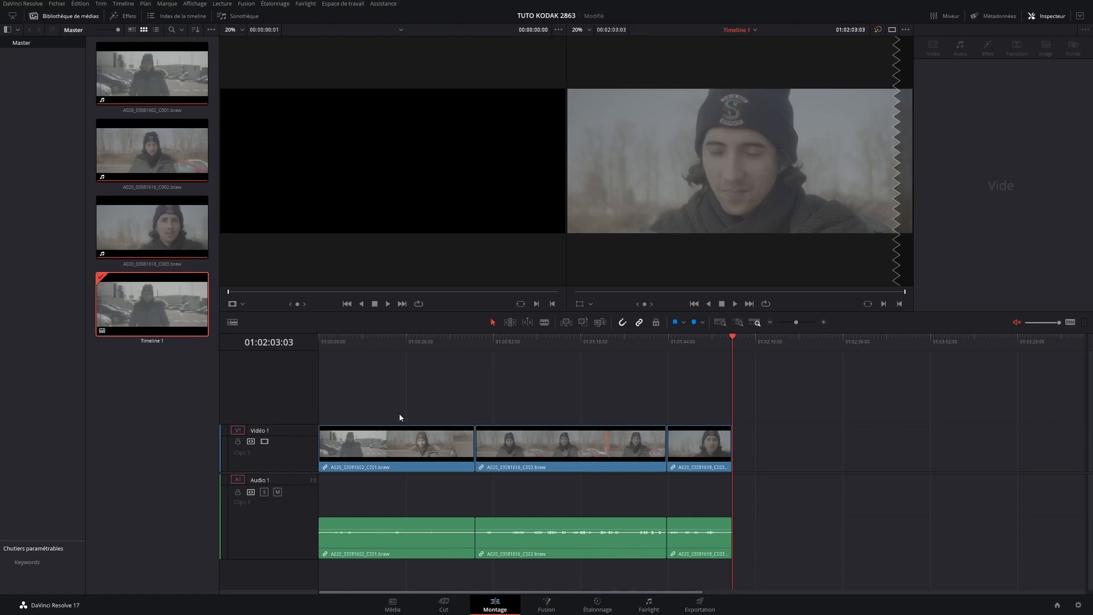
Turn off linked selection and delete the three audio clips from the Audio 1 track.
click(293, 529)
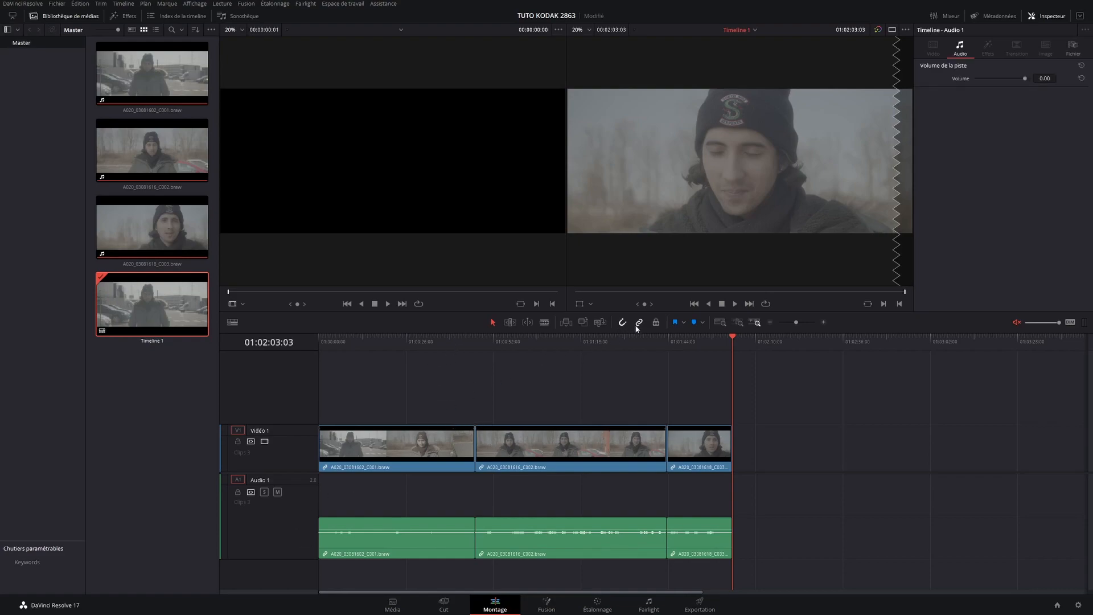
drag(793, 481, 413, 536)
key(Delete)
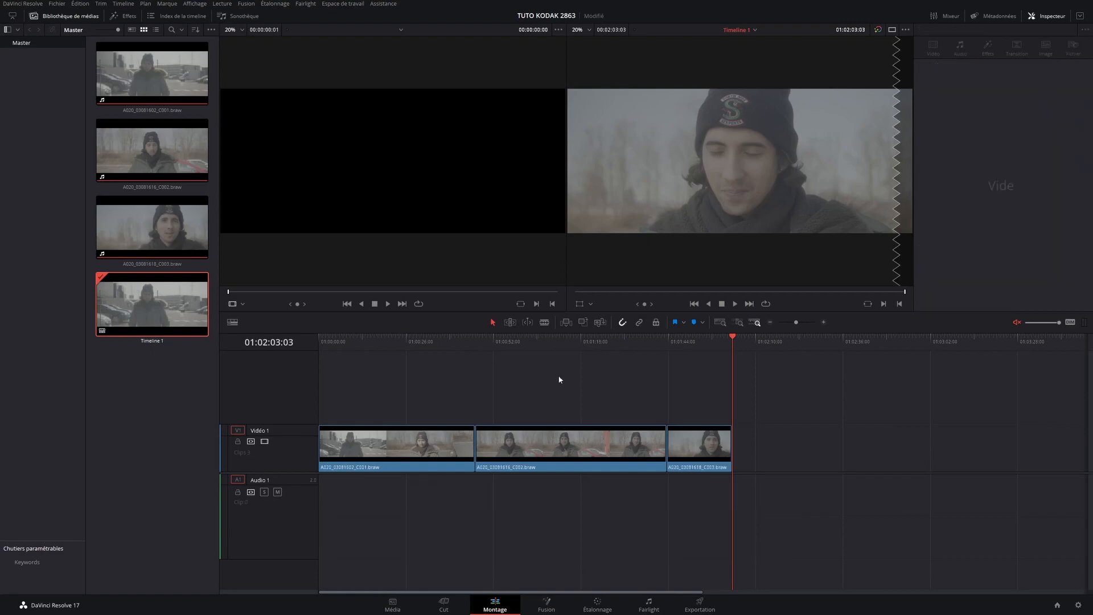
Hide the Inspector and the media pool, and place the playhead on the second clip at 01:01:06:23.
drag(510, 342, 582, 367)
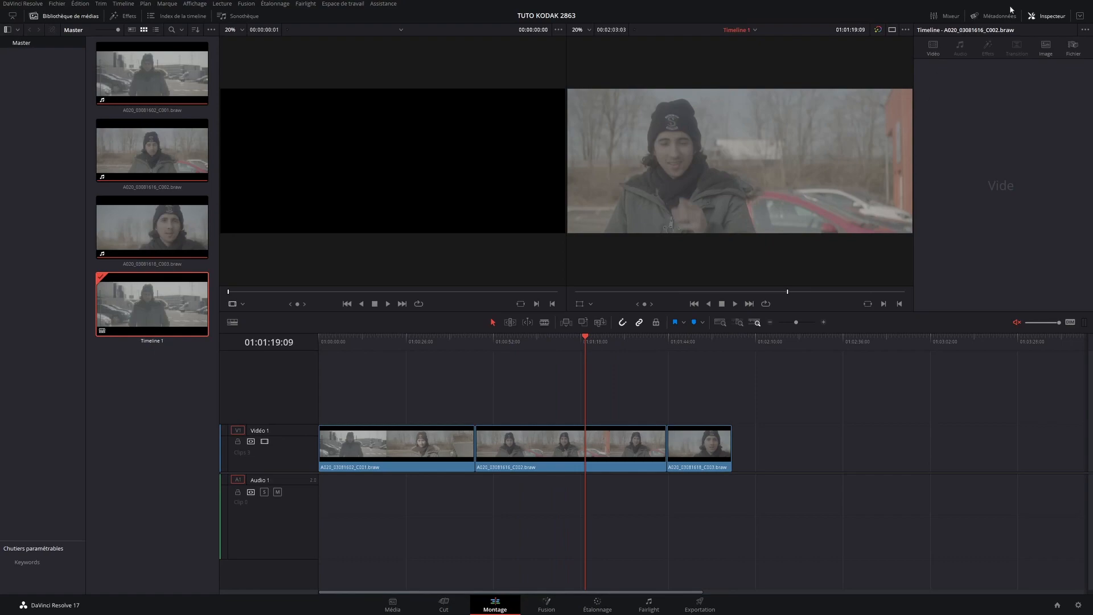
click(1050, 16)
click(64, 15)
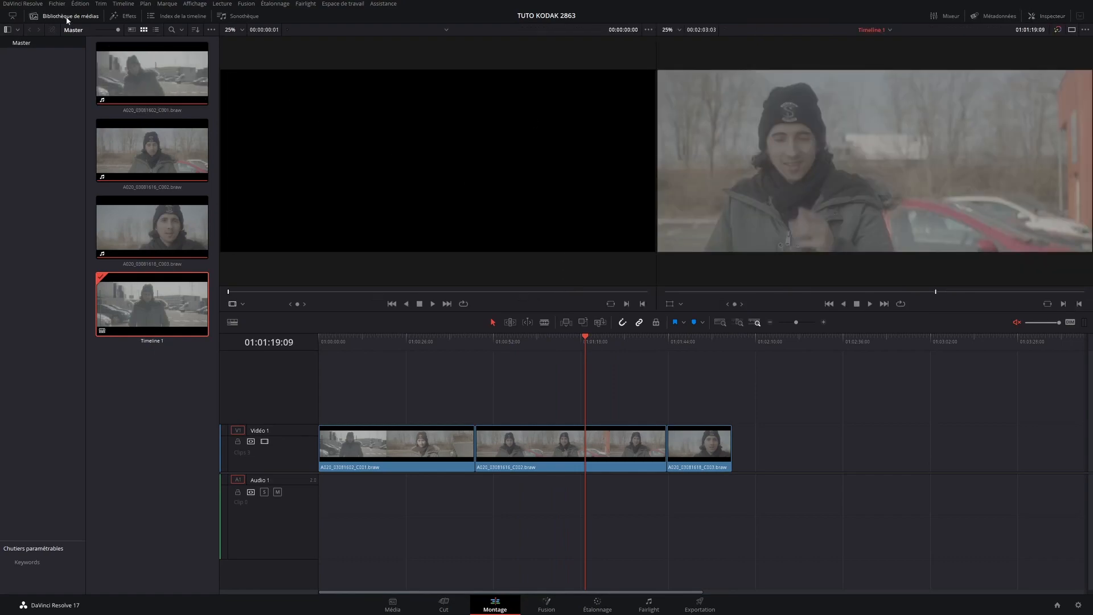
click(325, 369)
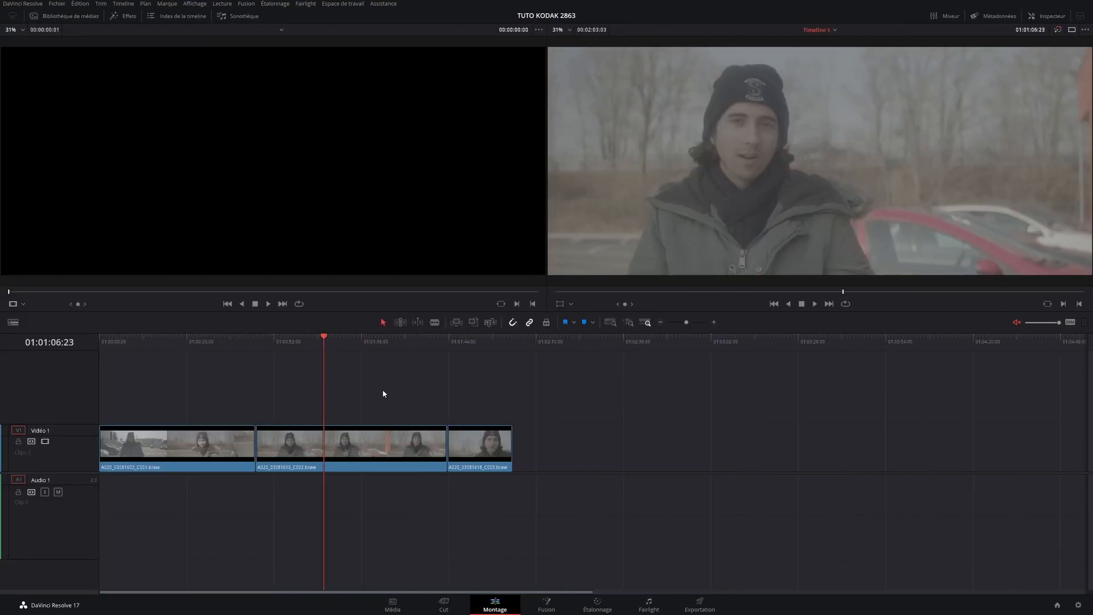
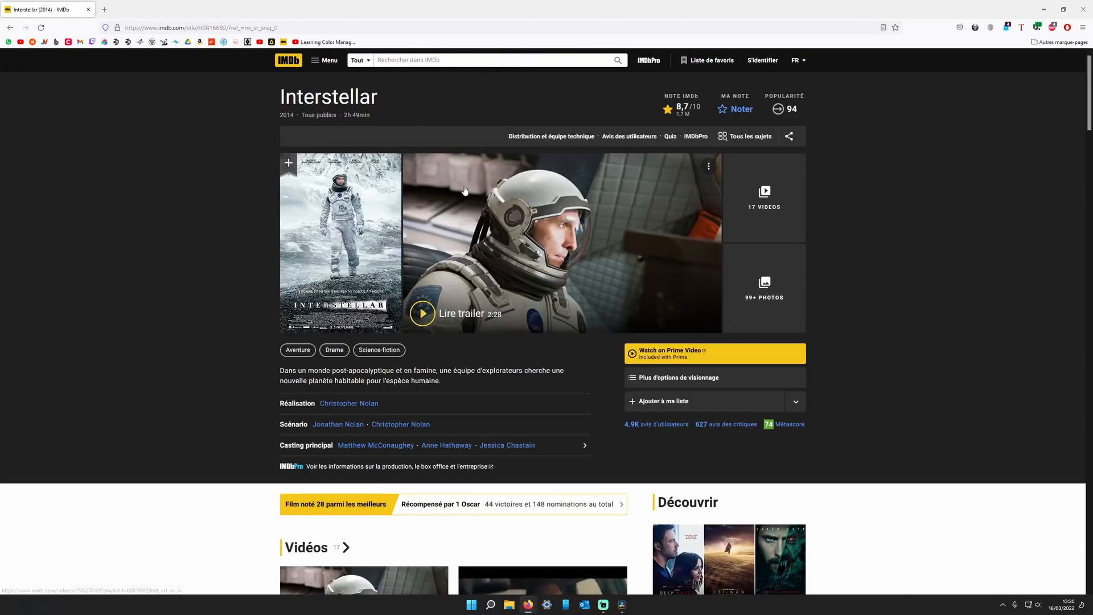
On the Interstellar IMDb page in the browser, find the technical details section and open the full technical specifications.
scroll(471, 289, down, 4)
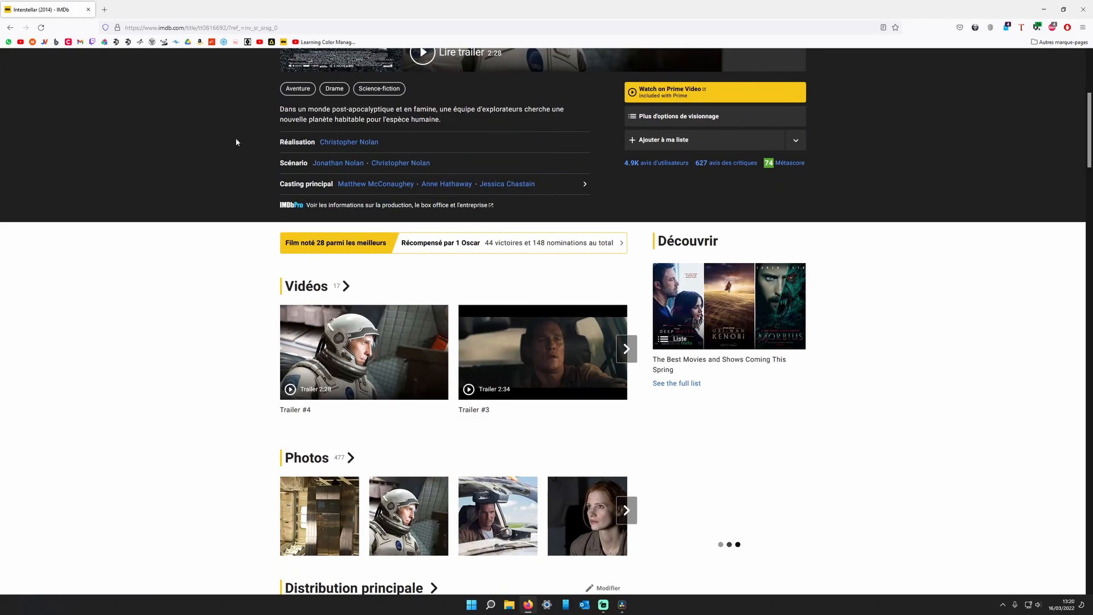
scroll(399, 321, down, 12)
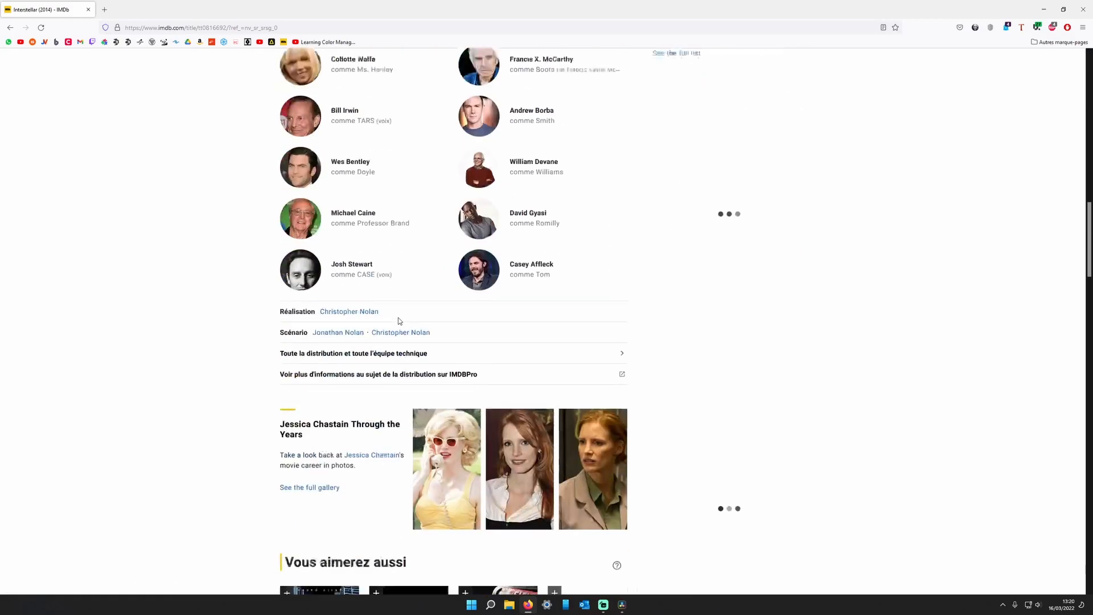
scroll(399, 321, down, 8)
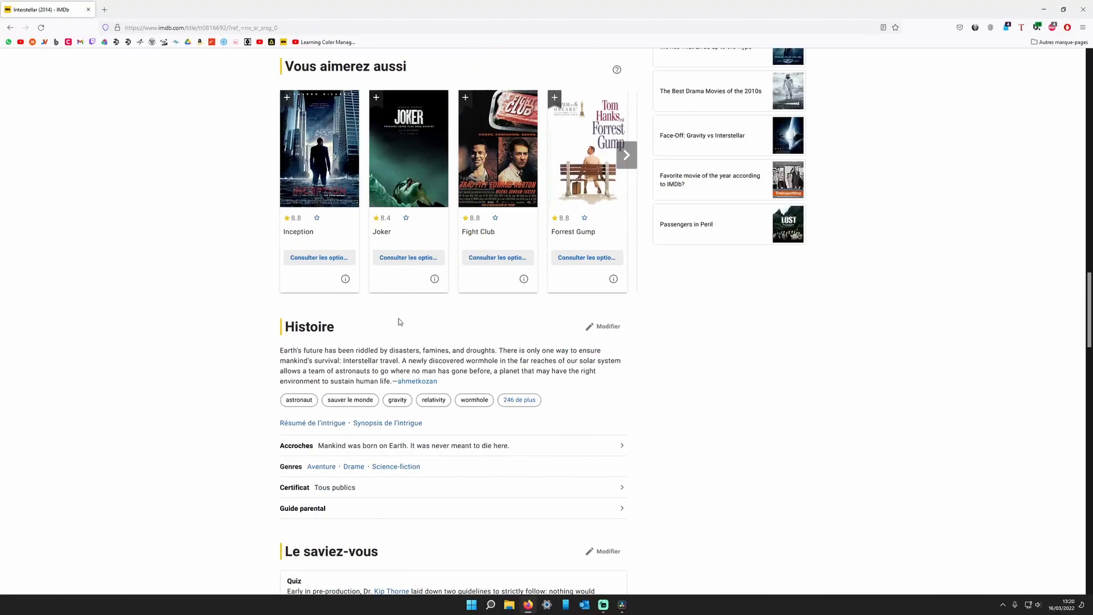
scroll(399, 322, down, 7)
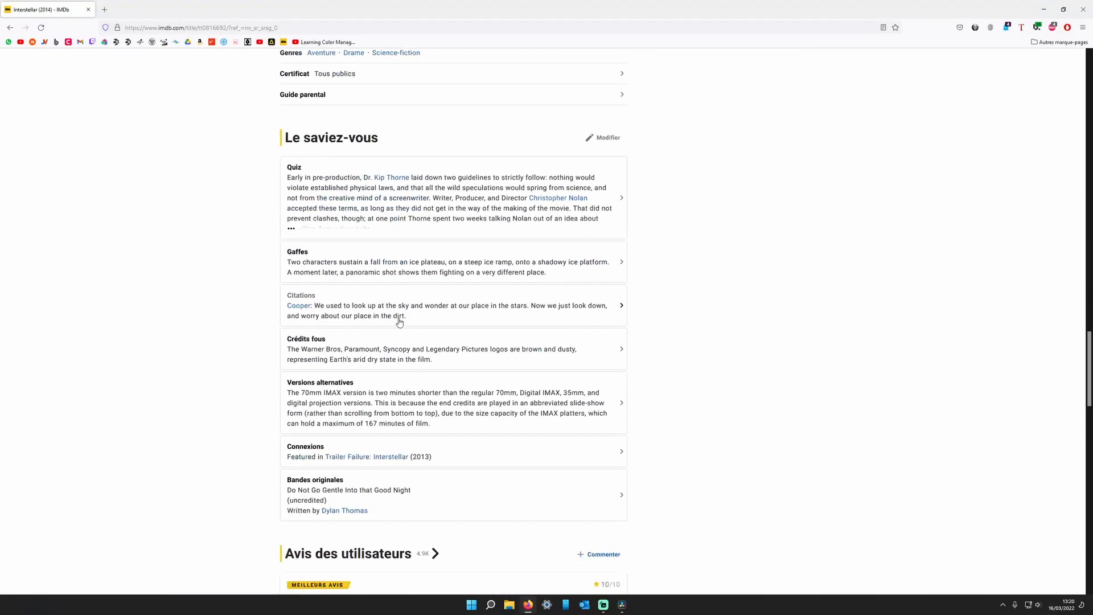
scroll(400, 322, down, 11)
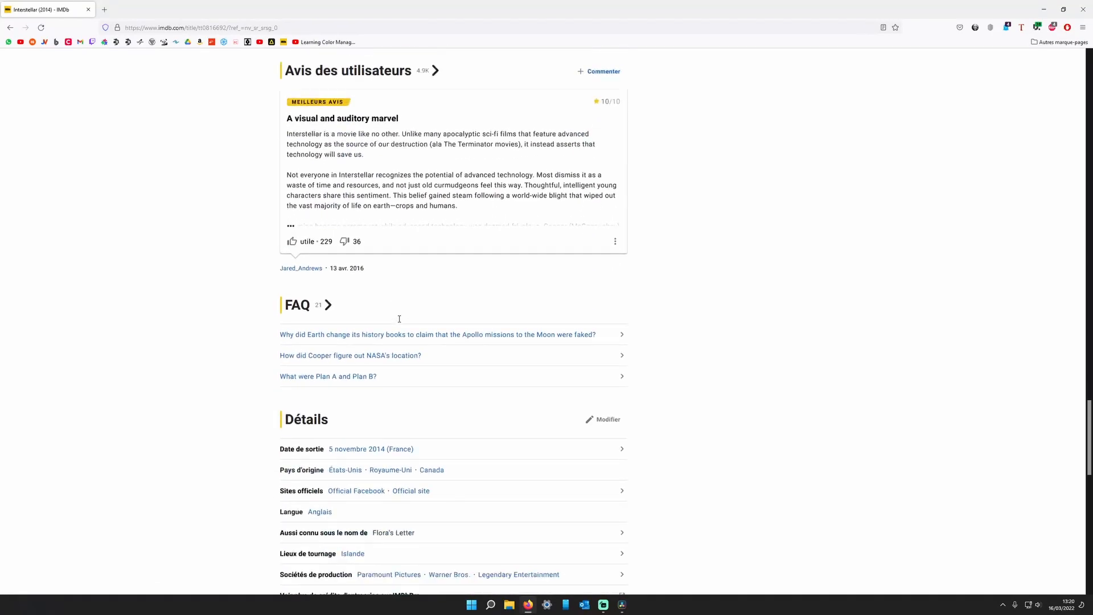
scroll(400, 322, down, 2)
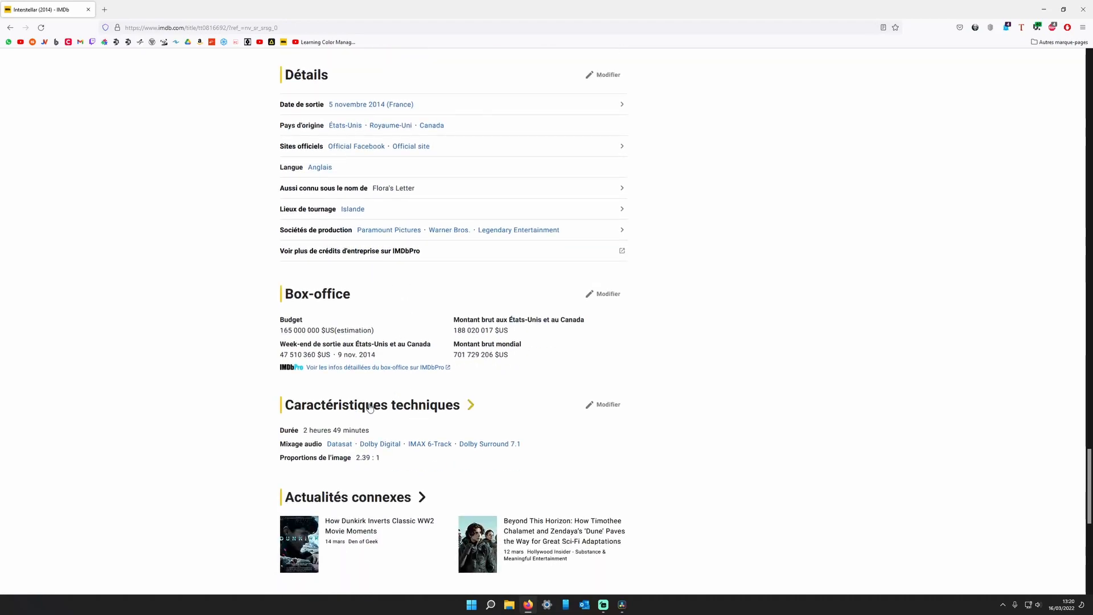
click(422, 408)
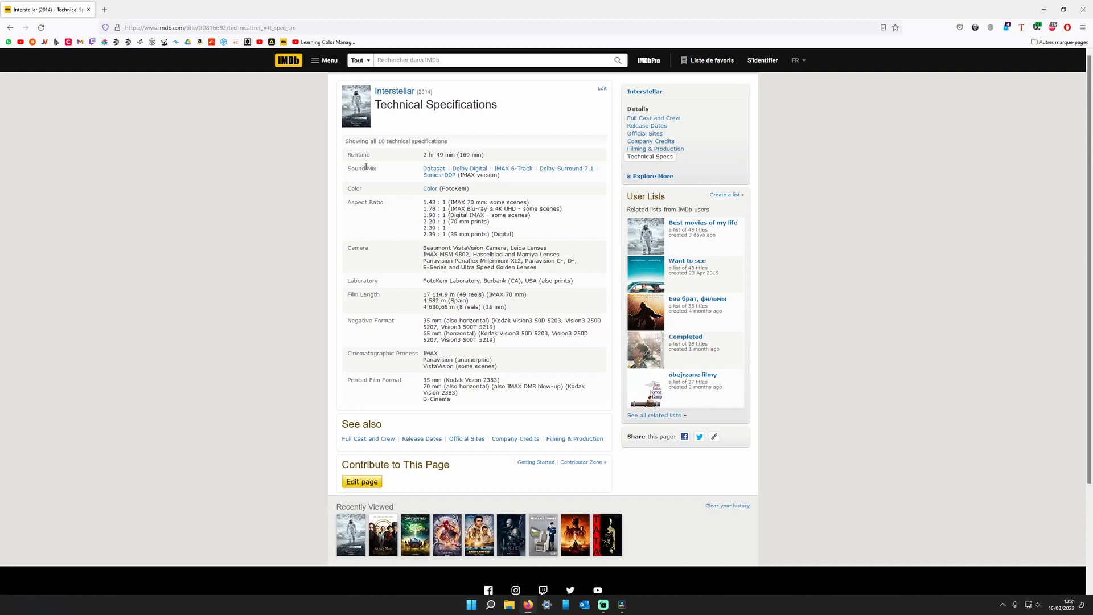
Examine the film's aspect ratios for the IMAX 70 mm and 35 mm digital versions.
drag(361, 203, 387, 204)
click(438, 206)
drag(456, 202, 526, 203)
click(522, 204)
drag(437, 234, 423, 228)
double_click(424, 227)
Examine the film's printed film format, highlighting the 35 mm entry and its print stock.
drag(368, 380, 406, 381)
click(414, 381)
double_click(455, 380)
drag(455, 380, 482, 380)
triple_click(478, 379)
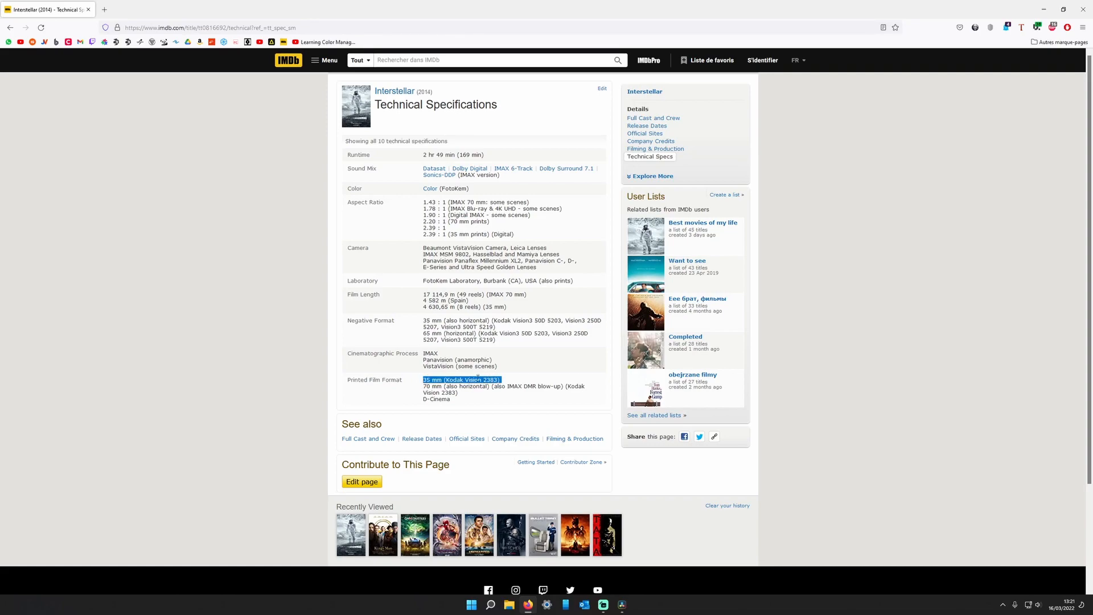
click(455, 379)
triple_click(472, 380)
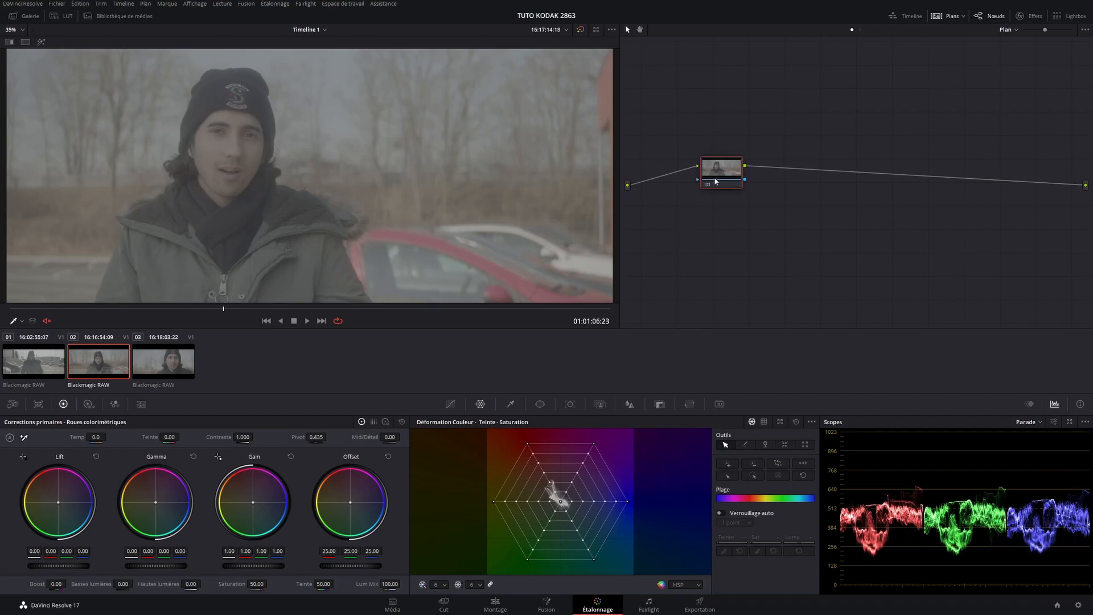
In DaVinci Resolve's node graph for the second clip, add a serial node after the first and label the first node CST.
drag(715, 181, 727, 185)
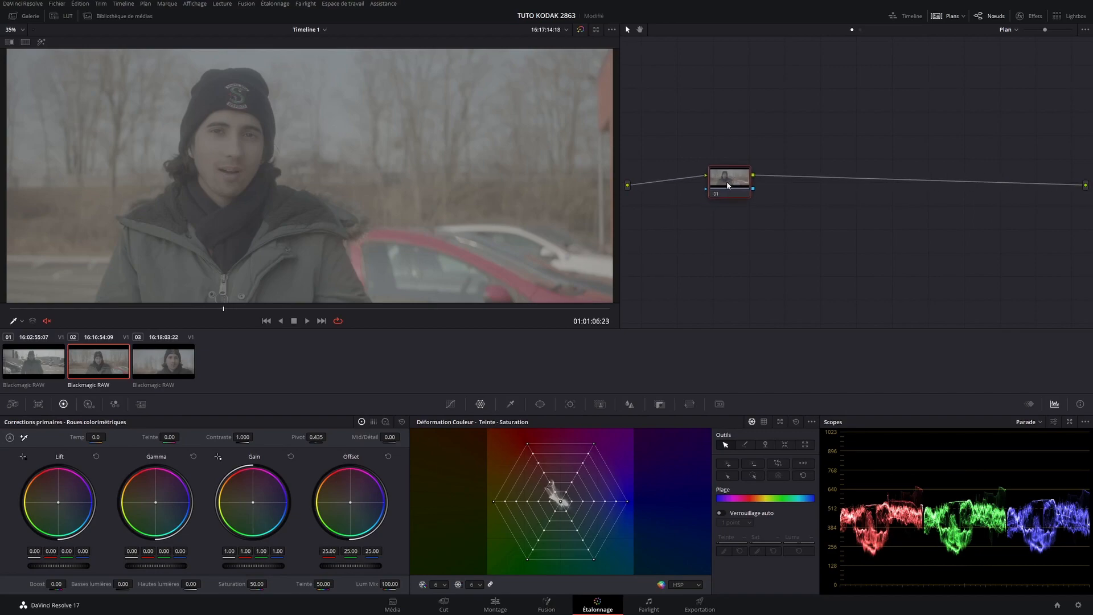
key(alt+s)
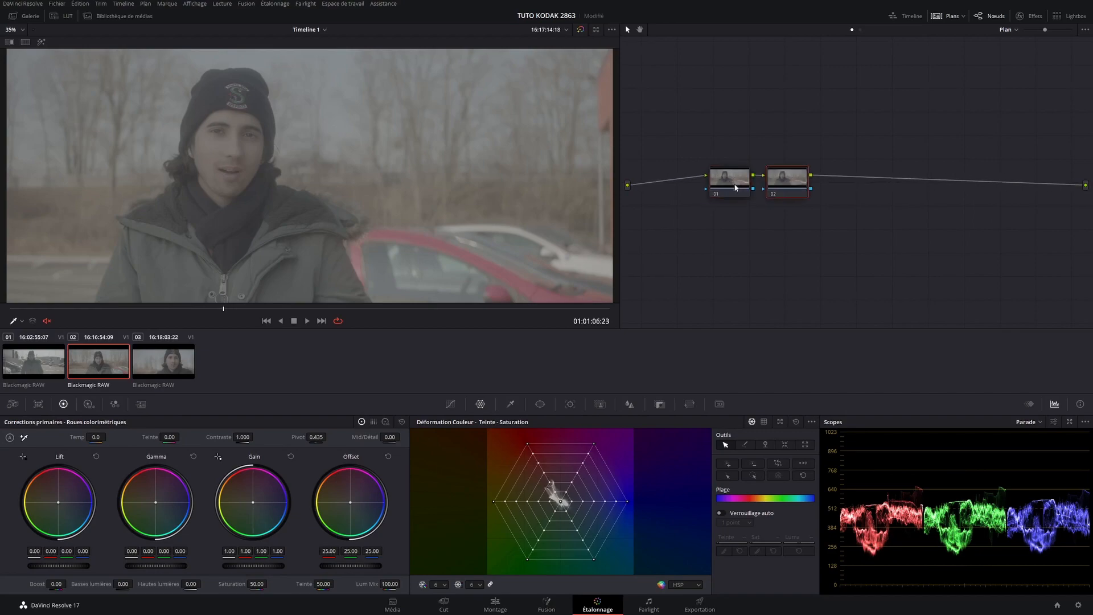
click(736, 189)
right_click(728, 180)
click(742, 195)
text(CST)
key(Return)
Label the second node and change the first node's label to CCT.
click(786, 182)
right_click(786, 182)
click(800, 199)
click(715, 171)
text(<<<<CCT)
drag(724, 162, 710, 161)
key(BackSpace)
Add a third serial node after the second node.
click(783, 189)
key(alt+s)
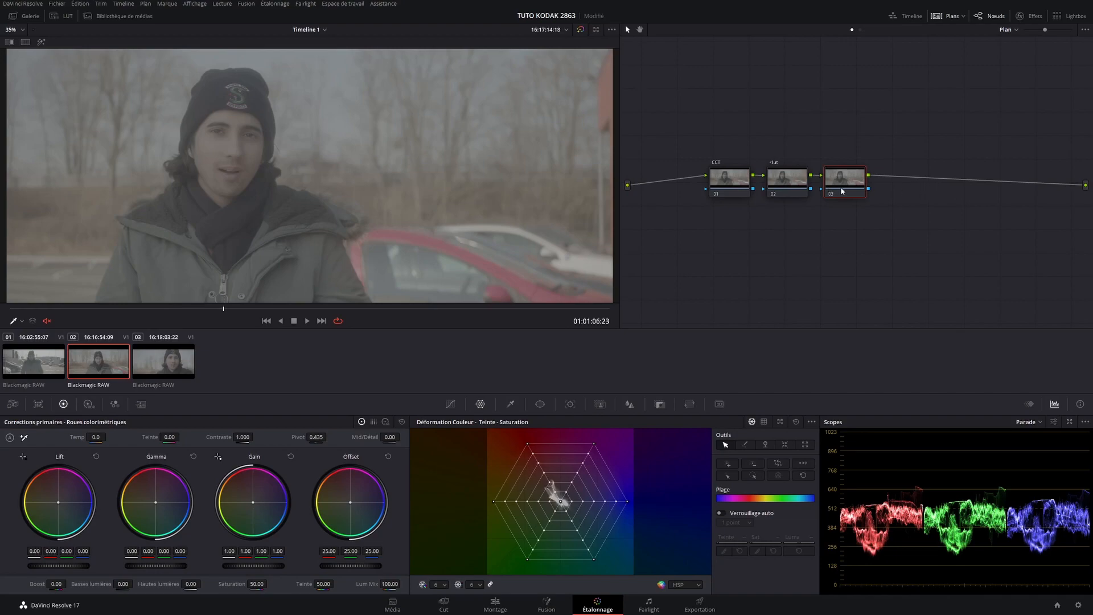
Delete the third serial node from the second clip's node graph.
key(Delete)
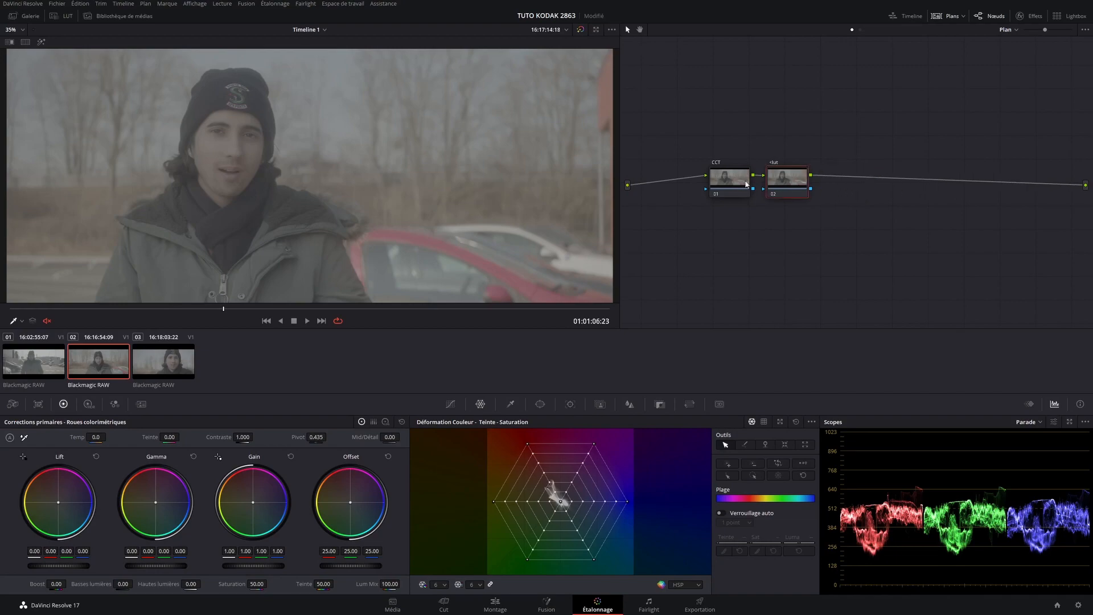
click(732, 183)
key(shift+s)
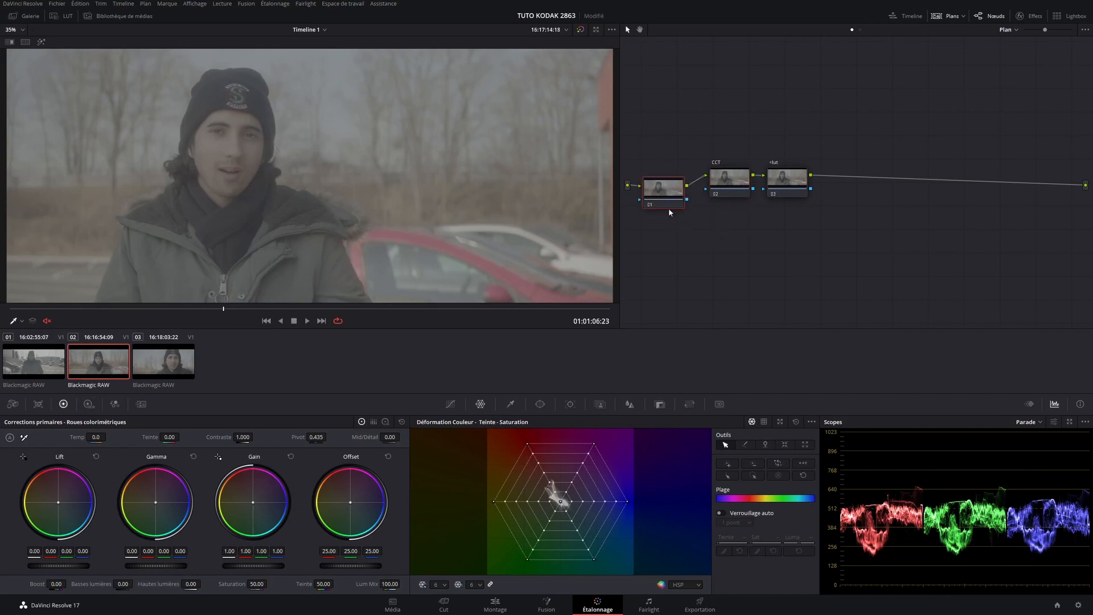
key(Delete)
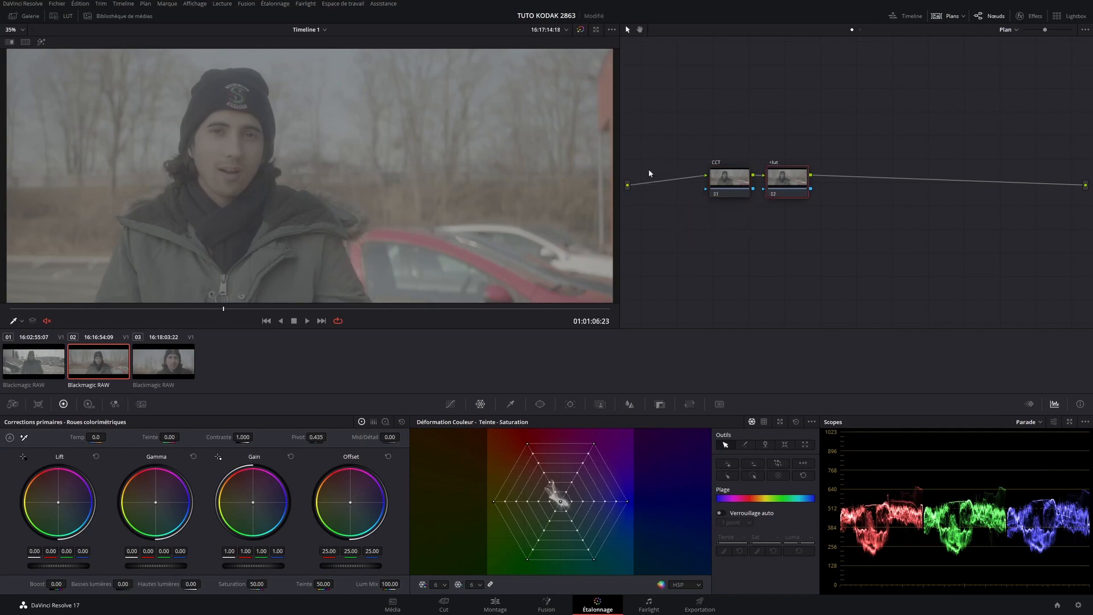
Apply the ResolveFX colour space conversion effect (Conversion d'espace colorimétrique) to the CCT node.
click(727, 182)
click(1024, 16)
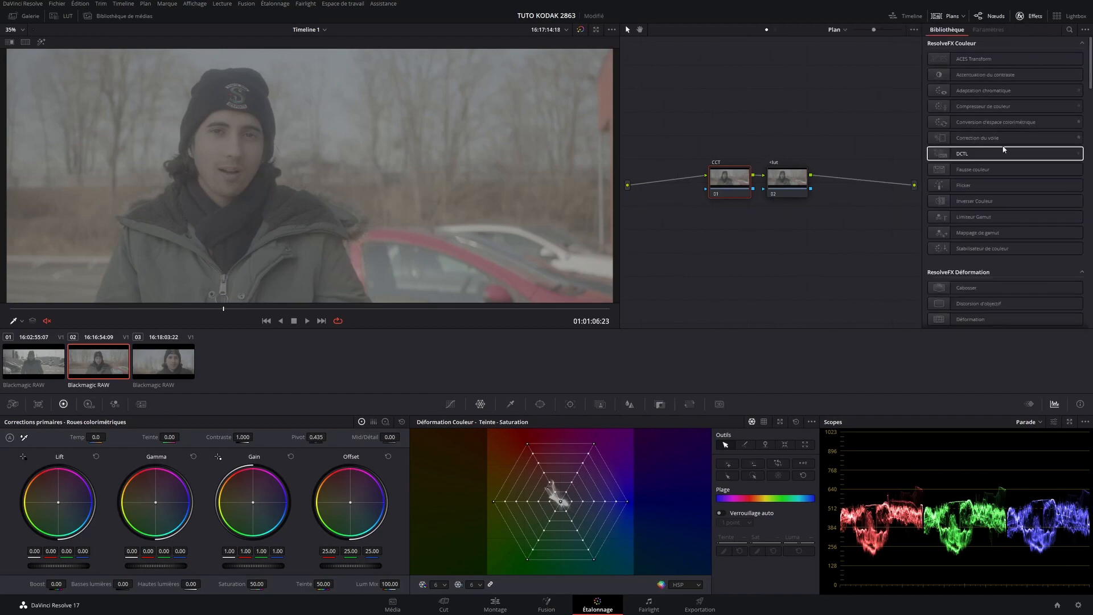
scroll(998, 212, down, 5)
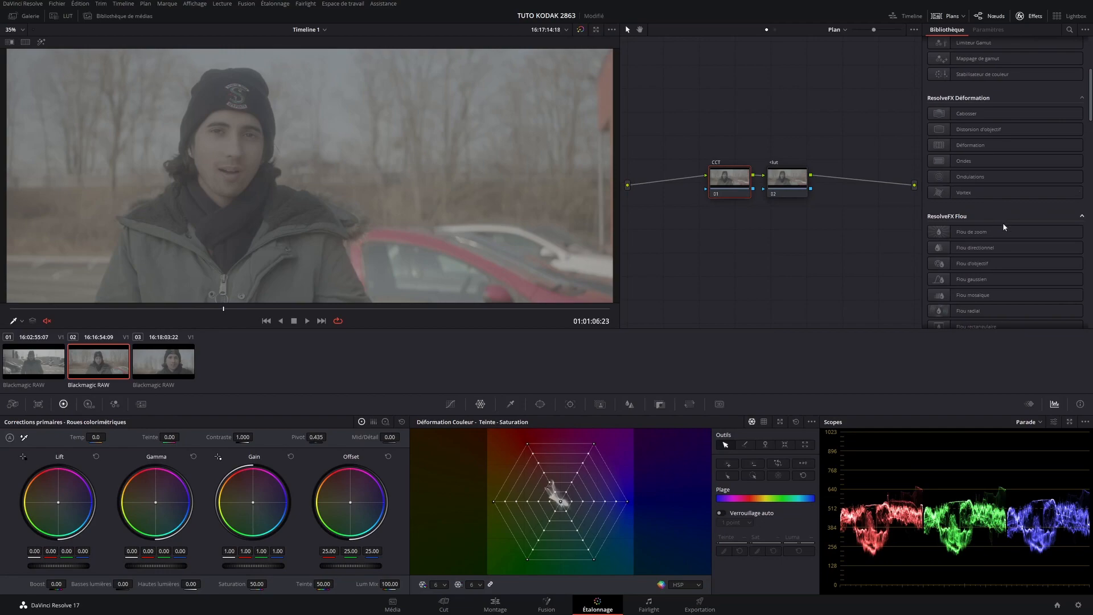
scroll(1003, 227, down, 5)
scroll(1004, 227, down, 4)
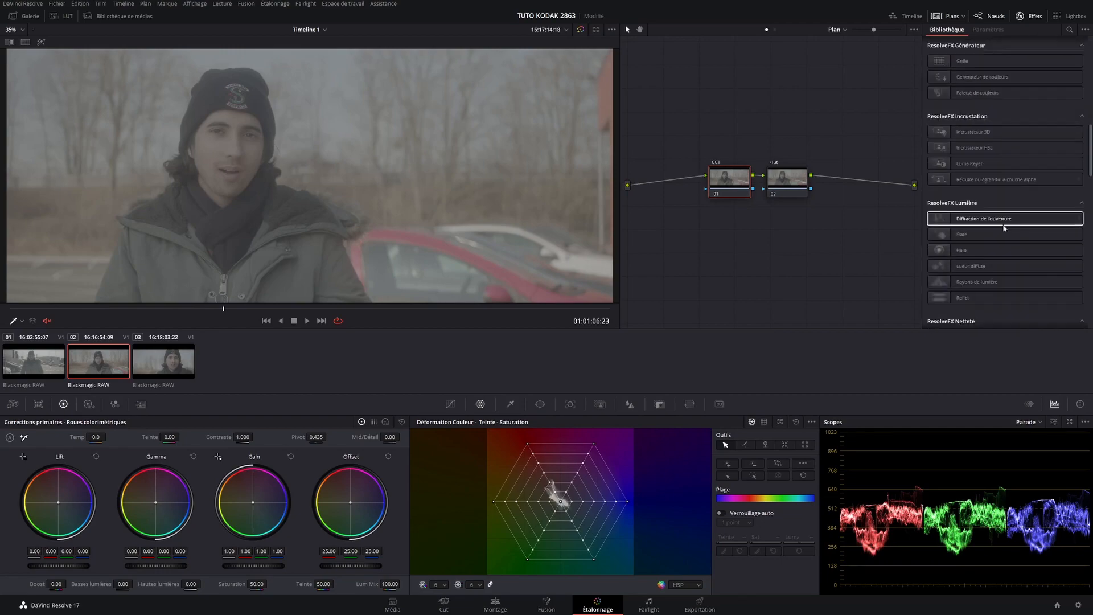
scroll(1003, 228, up, 15)
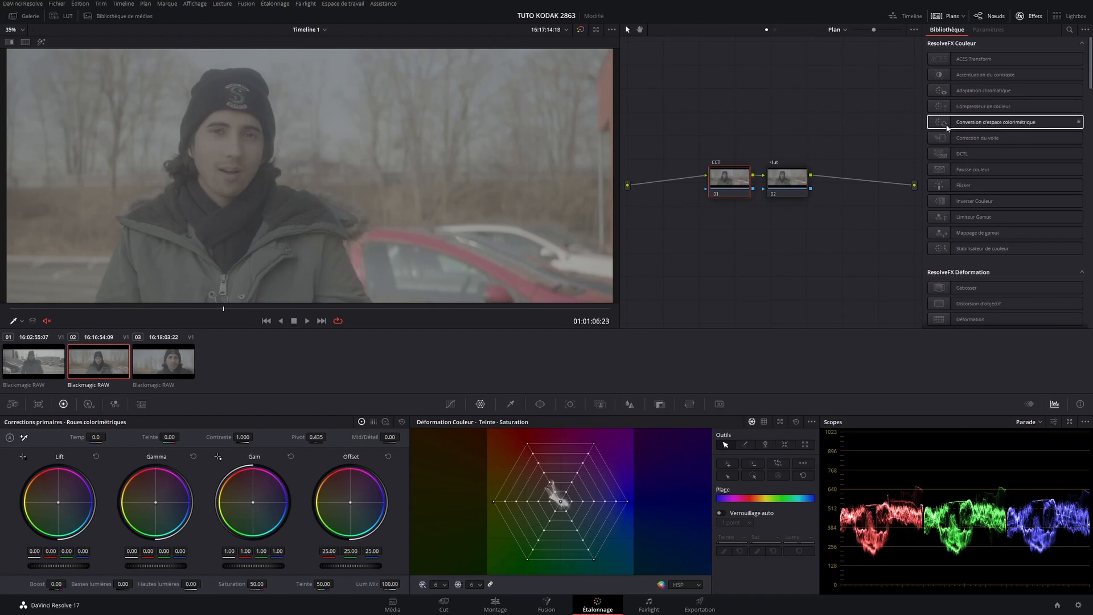
drag(999, 126, 743, 191)
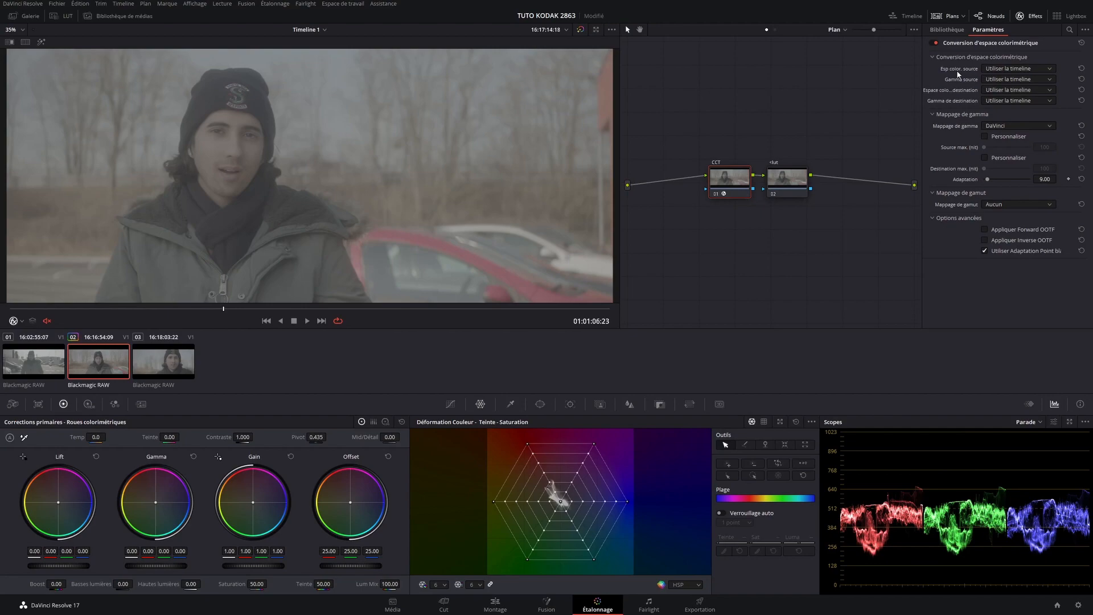
Set the conversion's source colour space to Blackmagic Design Video Gen 5 and its source gamma to Blackmagic Design Film Gen 5.
click(989, 69)
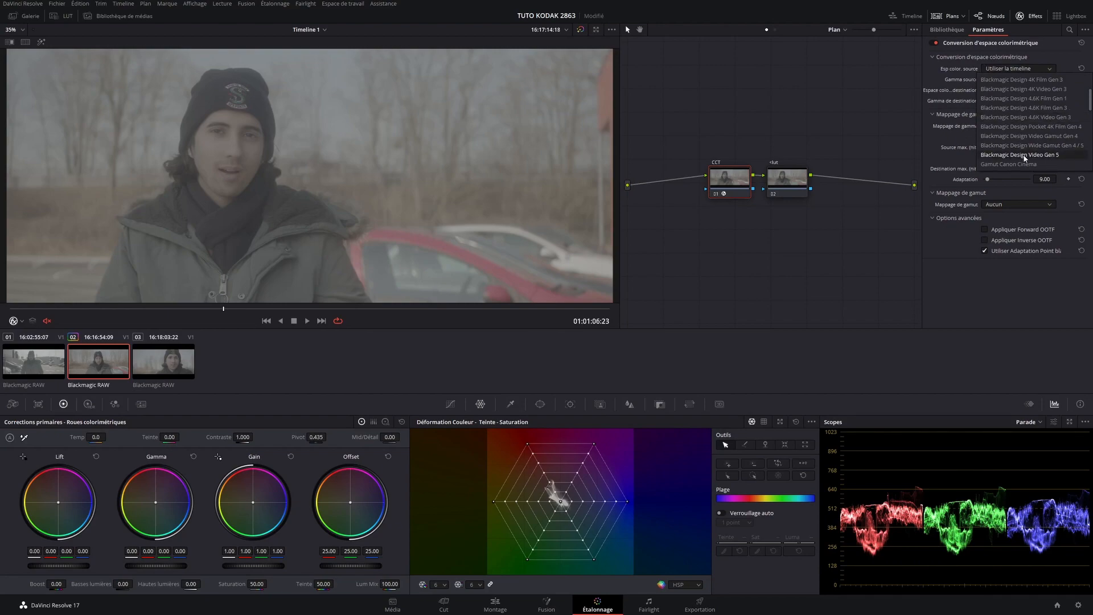
click(1025, 154)
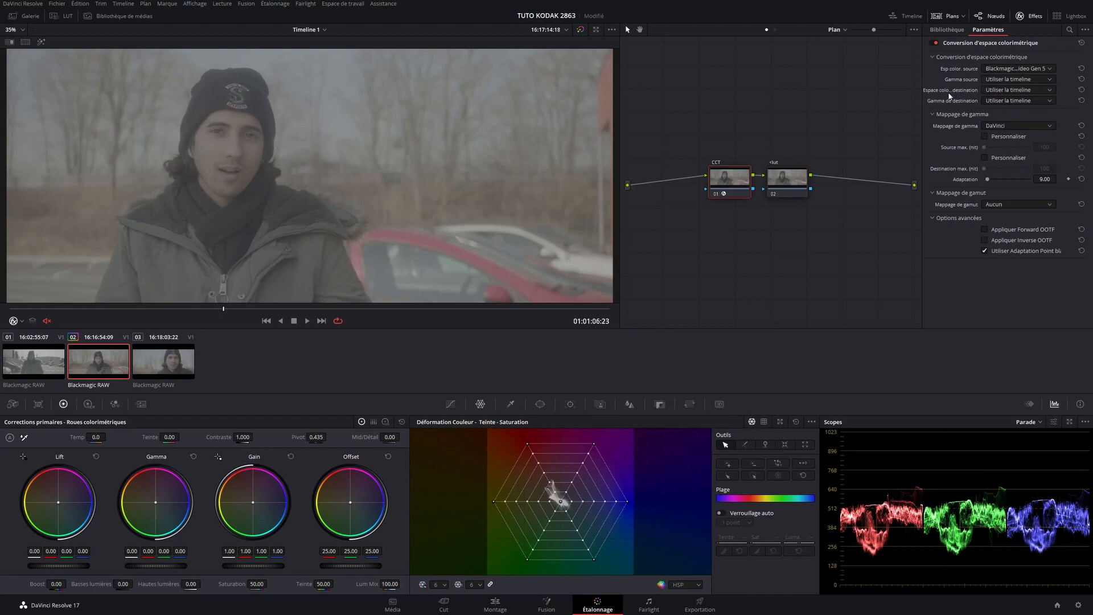
click(1005, 81)
scroll(1007, 133, down, 3)
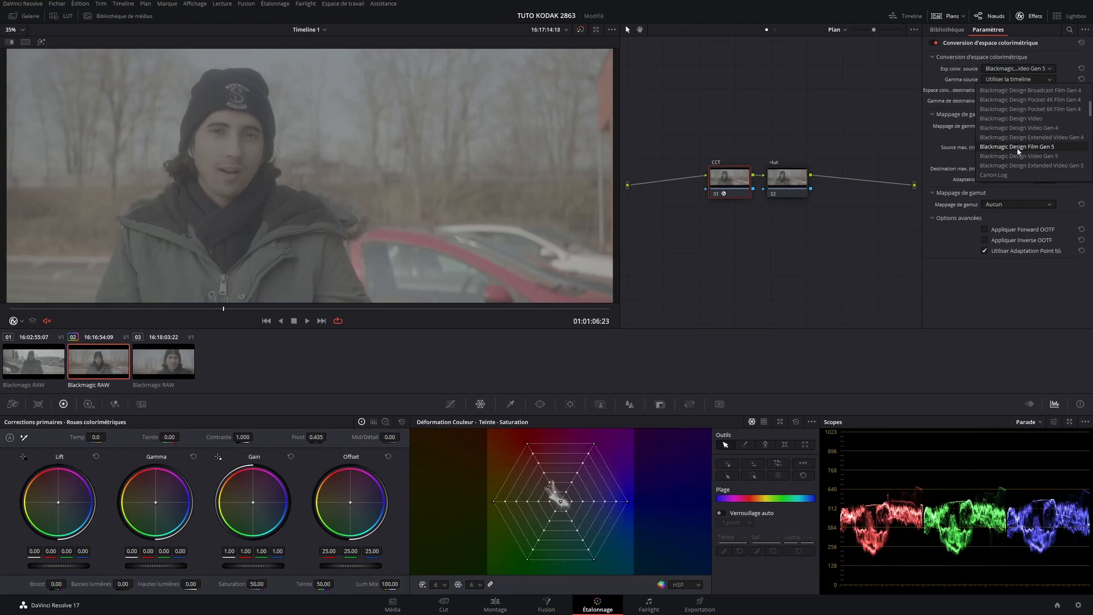
scroll(1017, 151, down, 3)
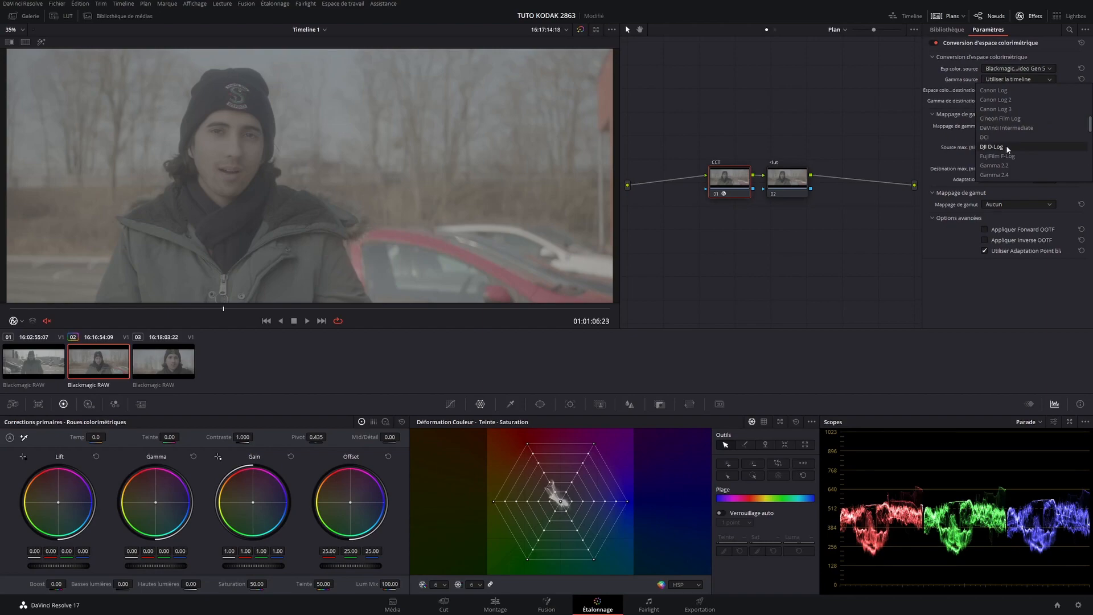
scroll(1006, 145, down, 5)
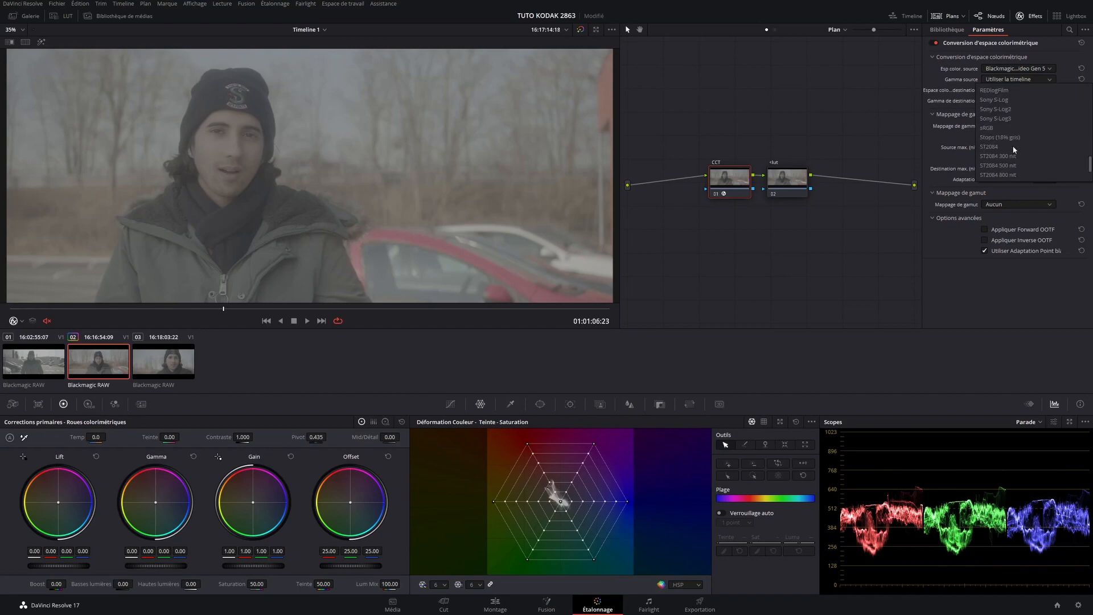
scroll(1014, 149, down, 4)
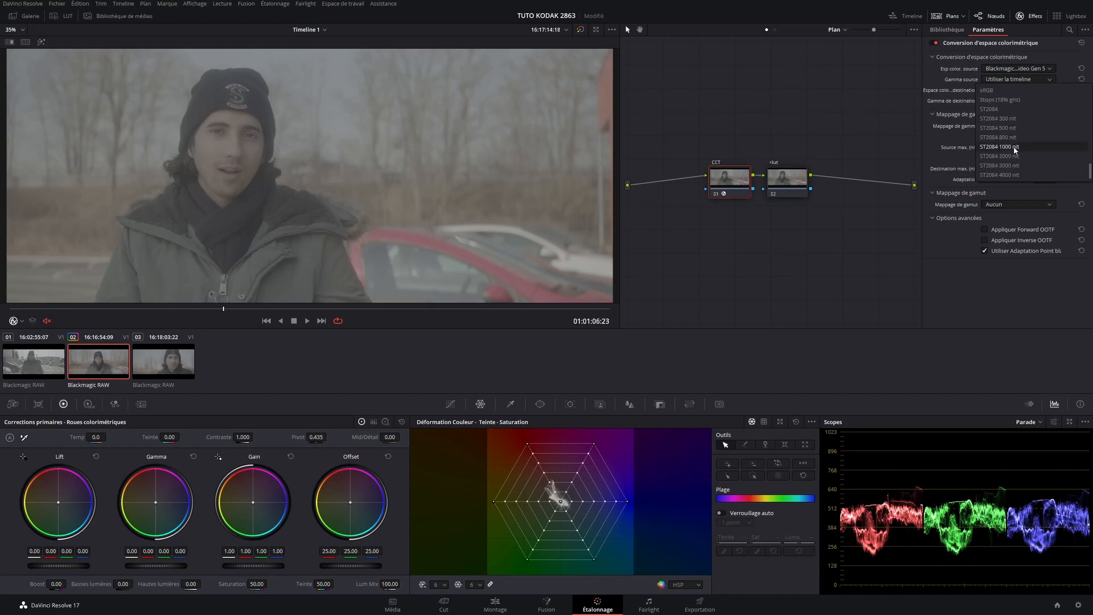
scroll(1014, 148, up, 3)
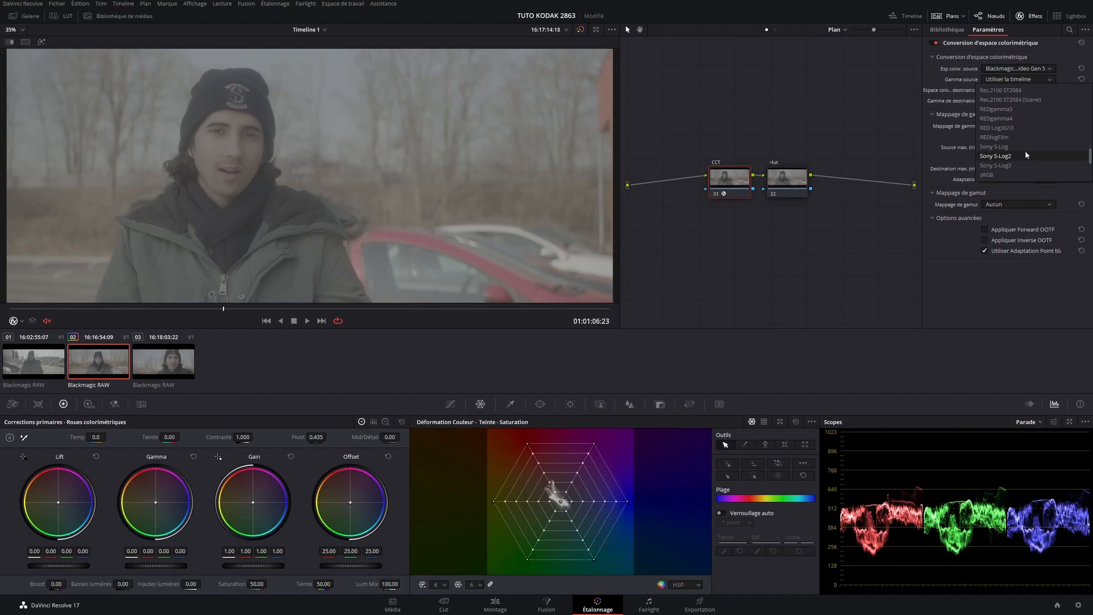
scroll(1025, 150, up, 7)
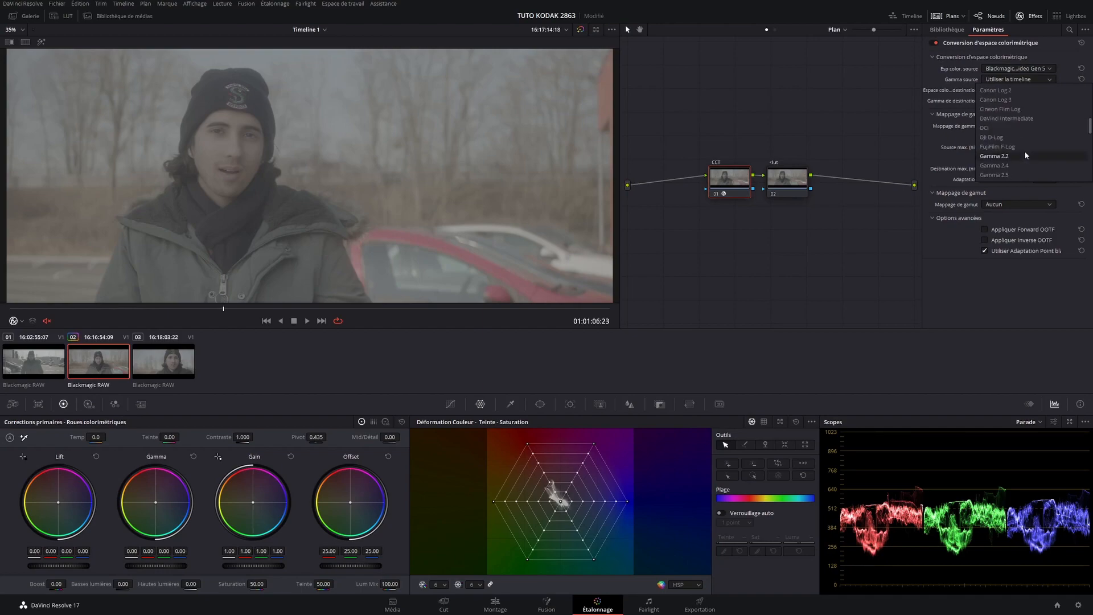
scroll(1027, 153, up, 3)
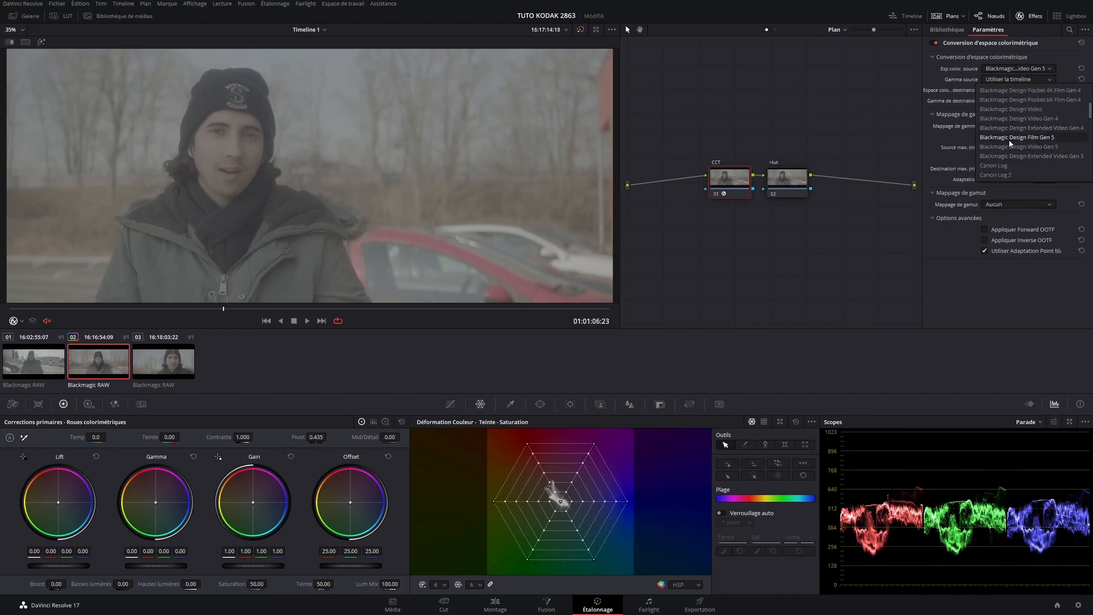
click(1009, 140)
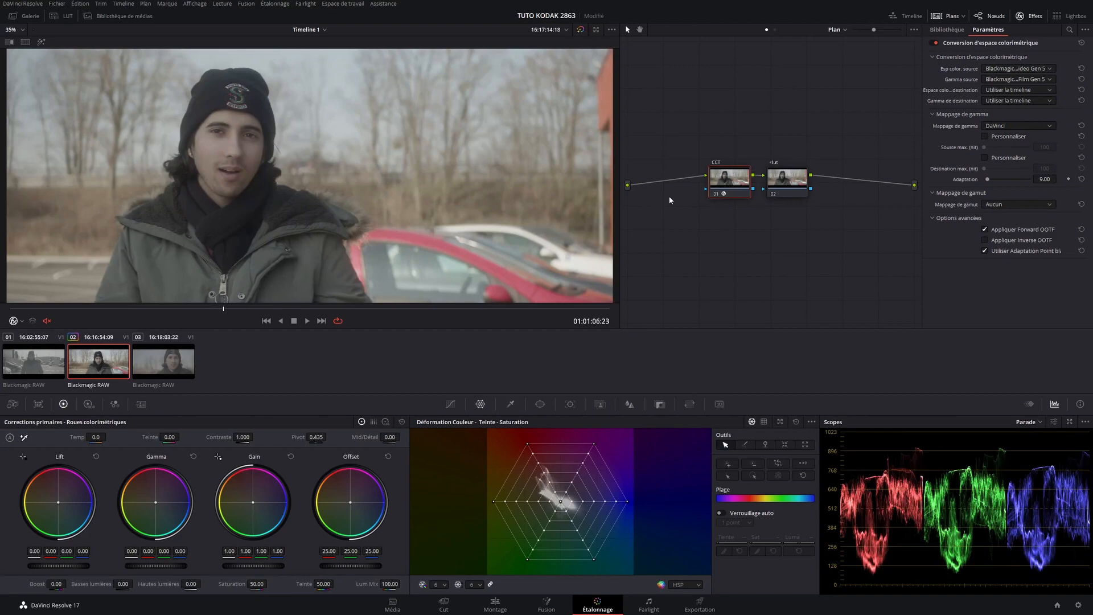
Compare the image with the CCT node disabled and re-enabled, and save the project.
key(ctrl+d)
key(ctrl+d)
key(ctrl+s)
Set the conversion's destination colour space to Rec.709 and check the timeline colour space in the project's colour management settings.
click(998, 91)
scroll(1008, 132, down, 8)
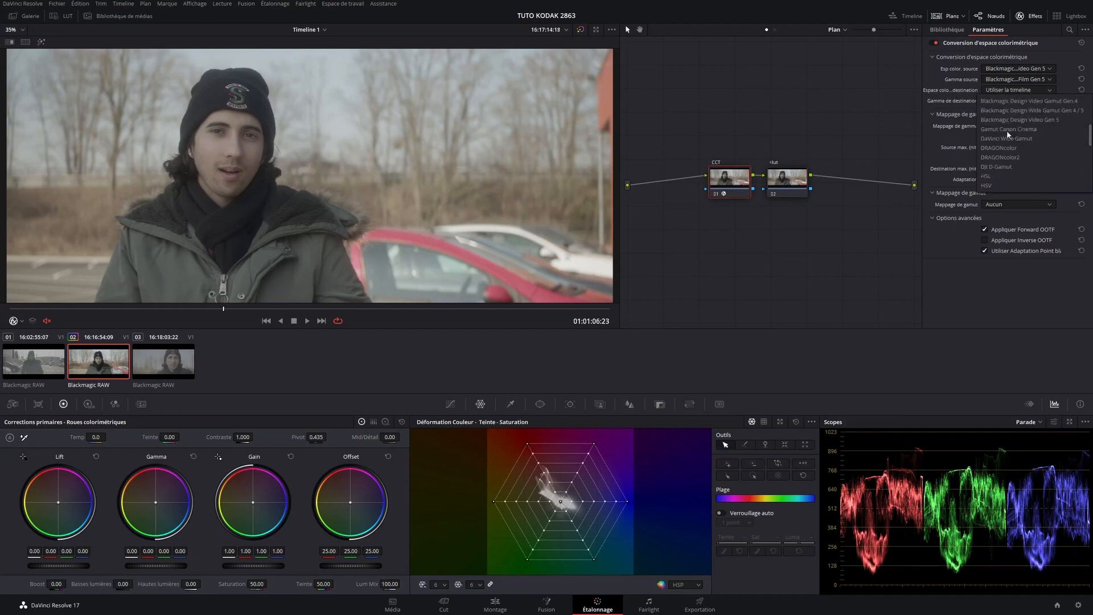
click(1009, 130)
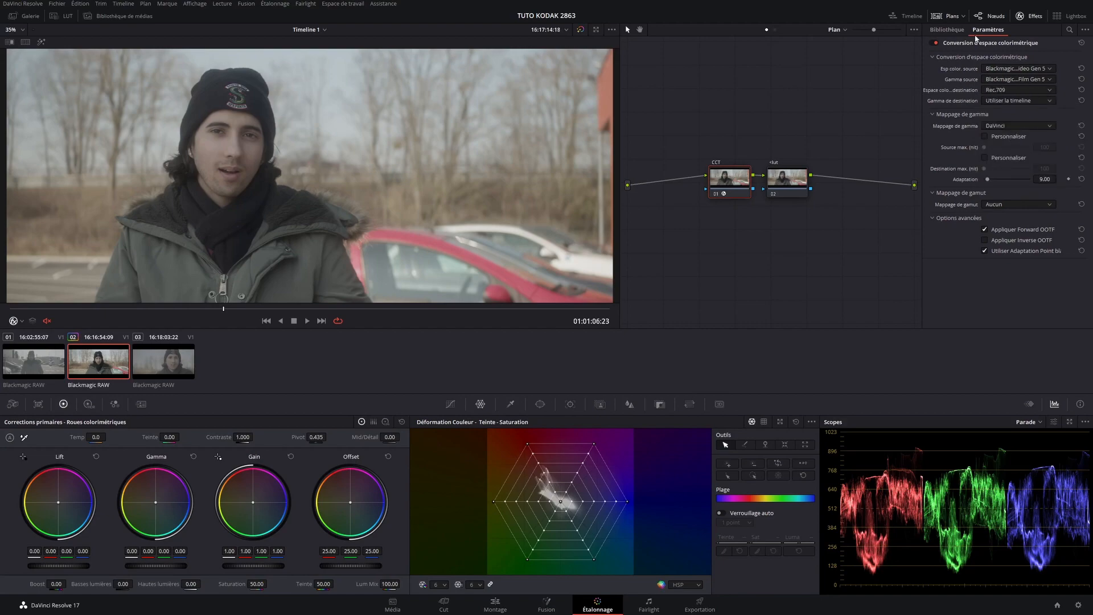
click(1077, 607)
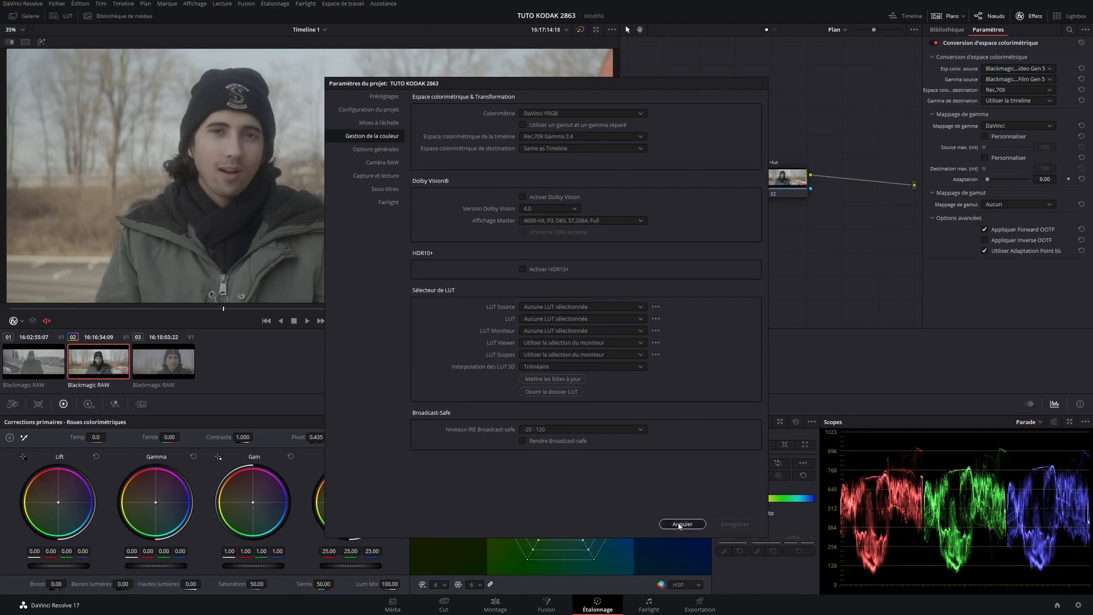
click(682, 524)
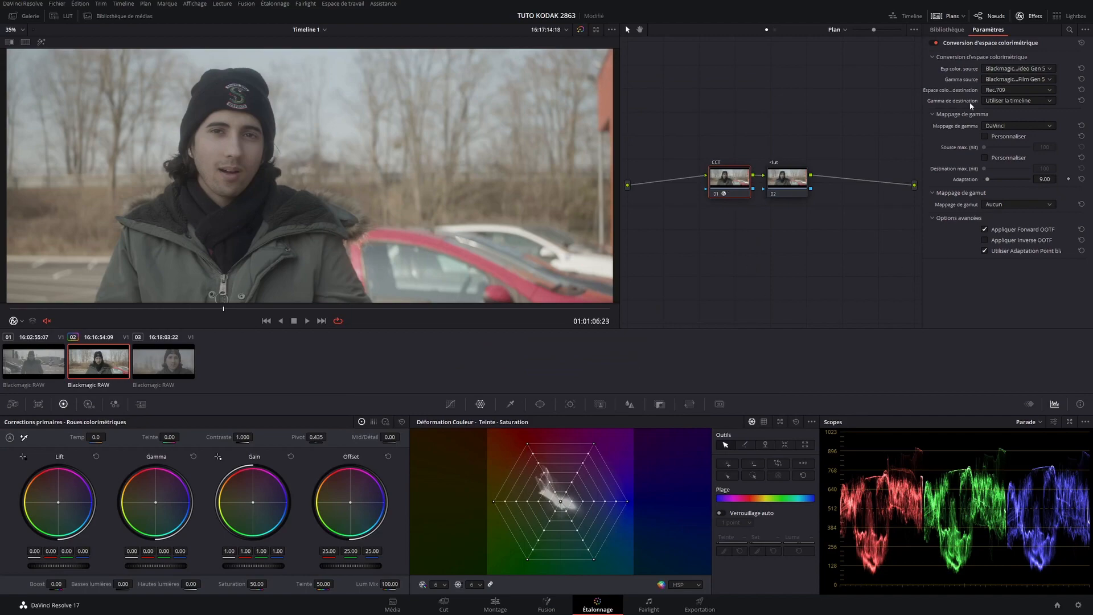
Set the conversion's destination gamma to Cineon Film Log.
click(1007, 101)
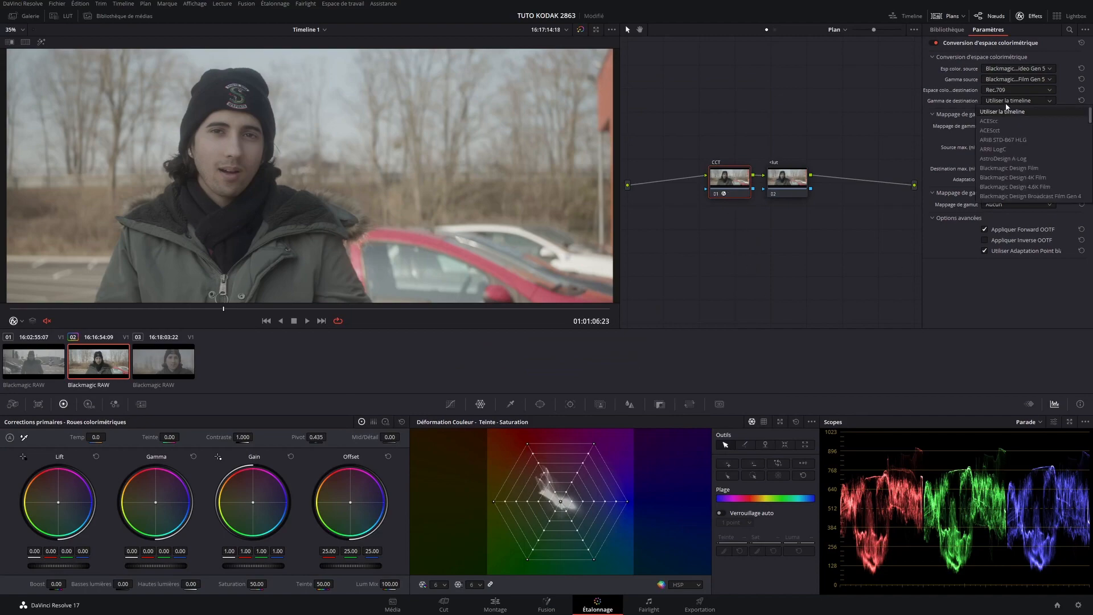
click(1006, 104)
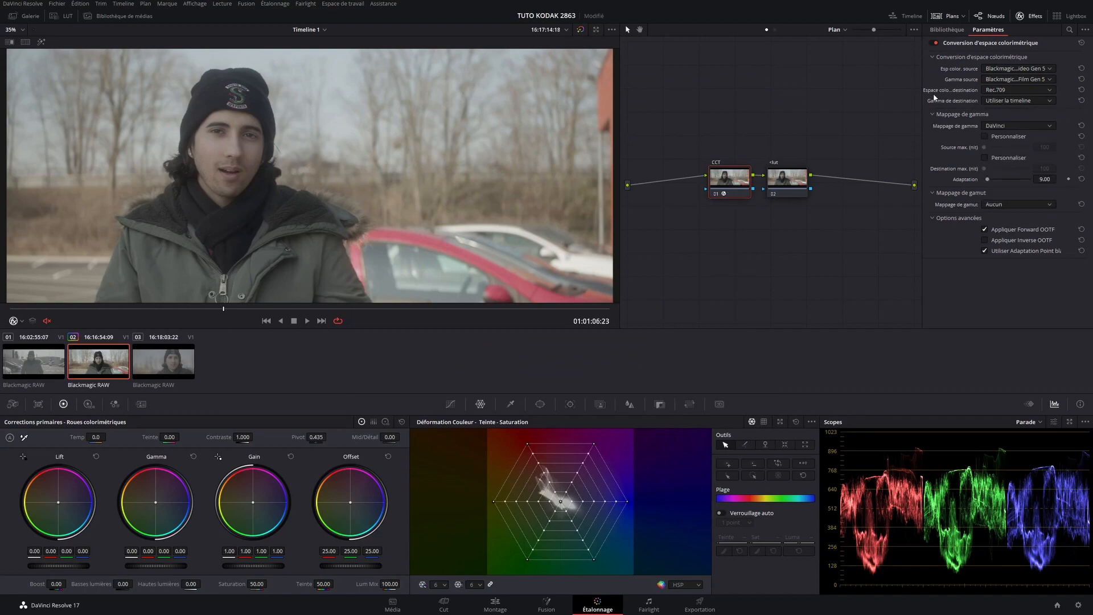
click(1007, 101)
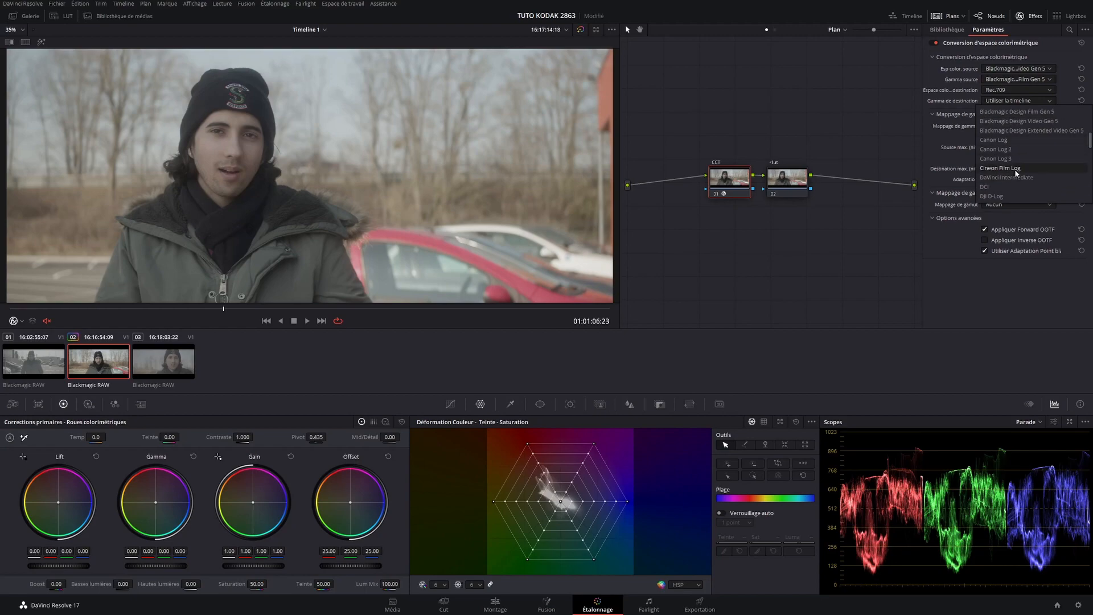
click(1002, 168)
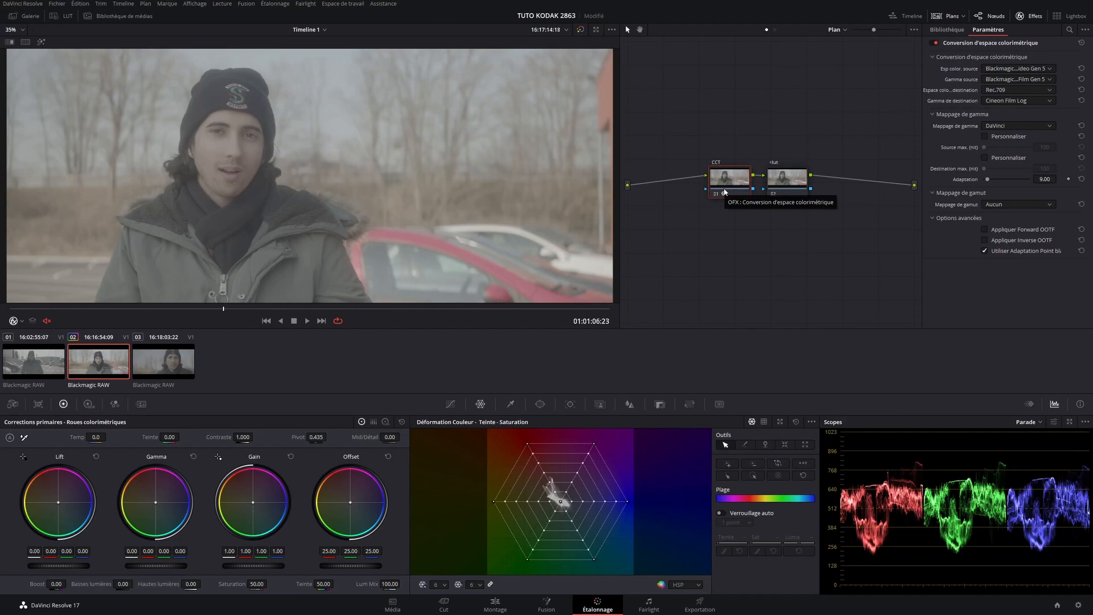
Apply the Rec709 Kodak 2383 D60 film look LUT to the second node and compare the image with the grade bypassed.
click(775, 185)
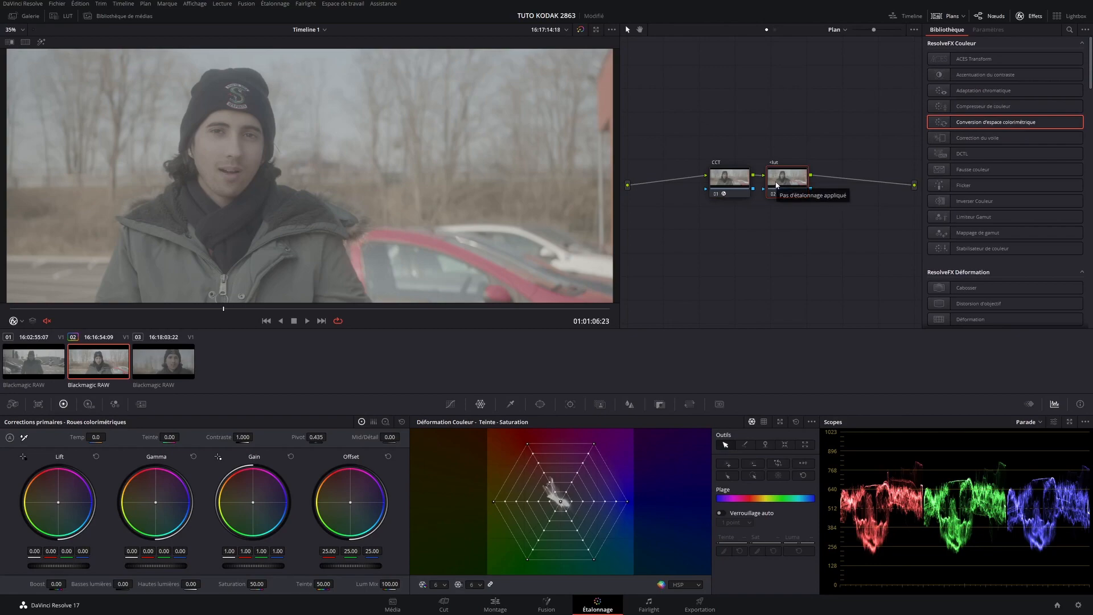
right_click(778, 183)
mouse_move(822, 274)
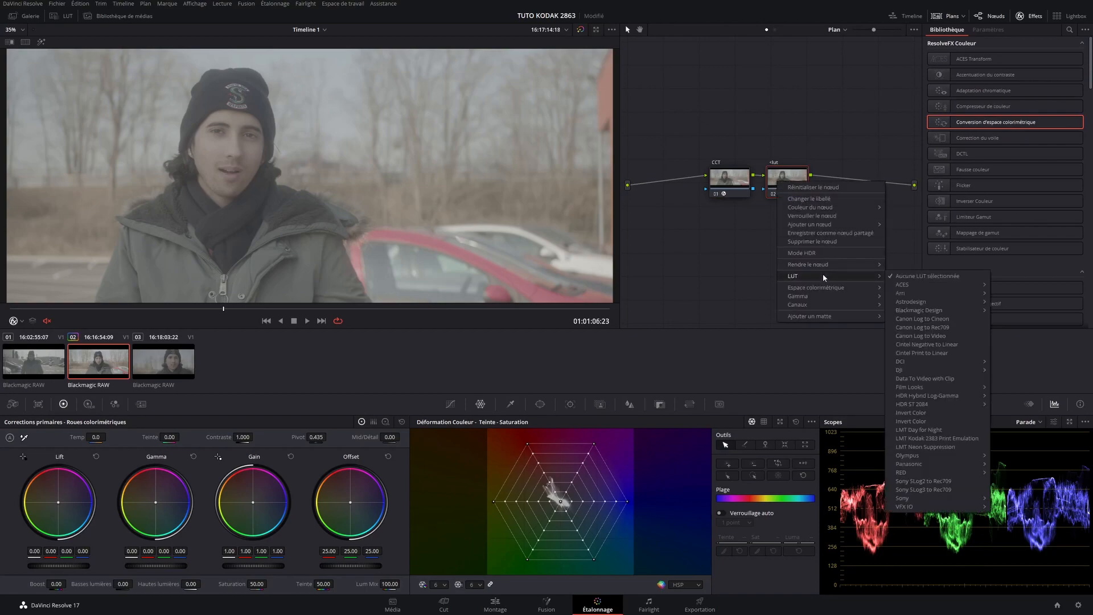
mouse_move(927, 293)
mouse_move(971, 388)
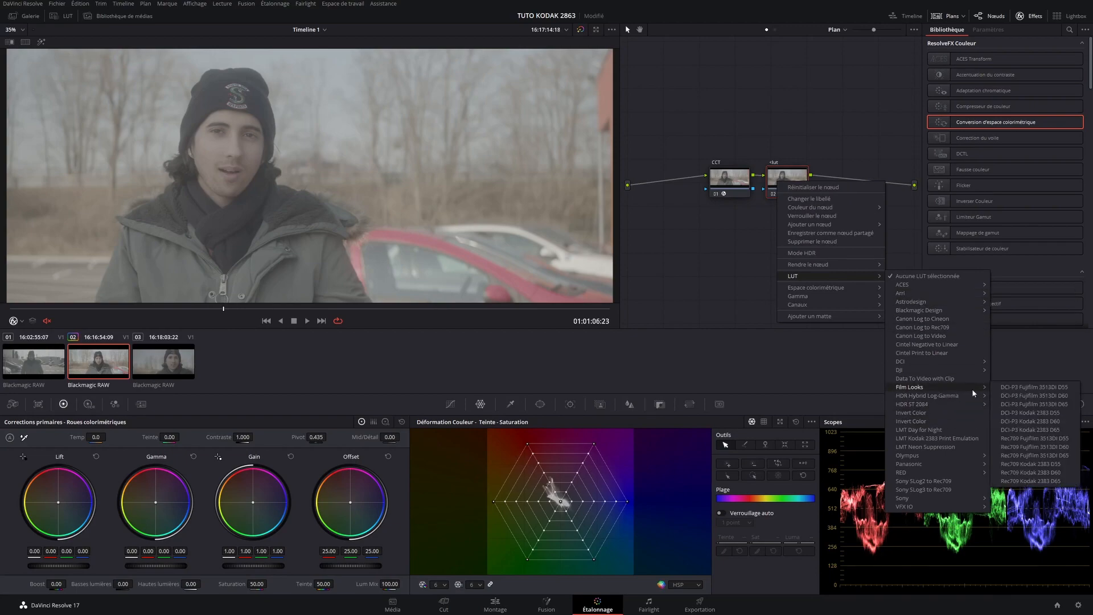
click(1037, 473)
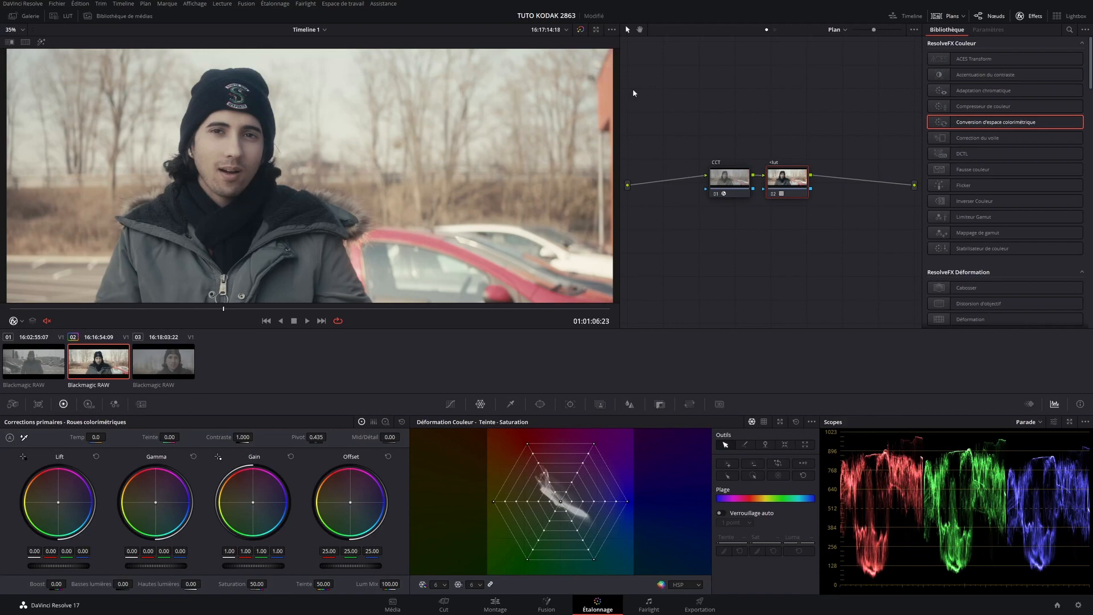
click(580, 31)
click(581, 31)
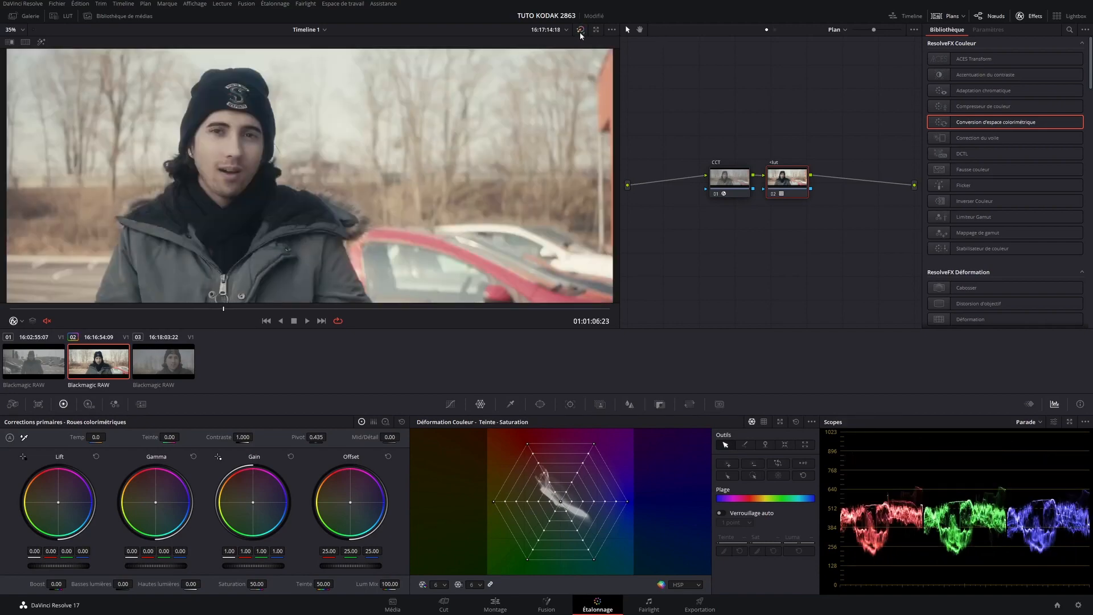
Review the CCT node and the LUT node in turn, and nudge the CCT node slightly away from the LUT node.
click(729, 178)
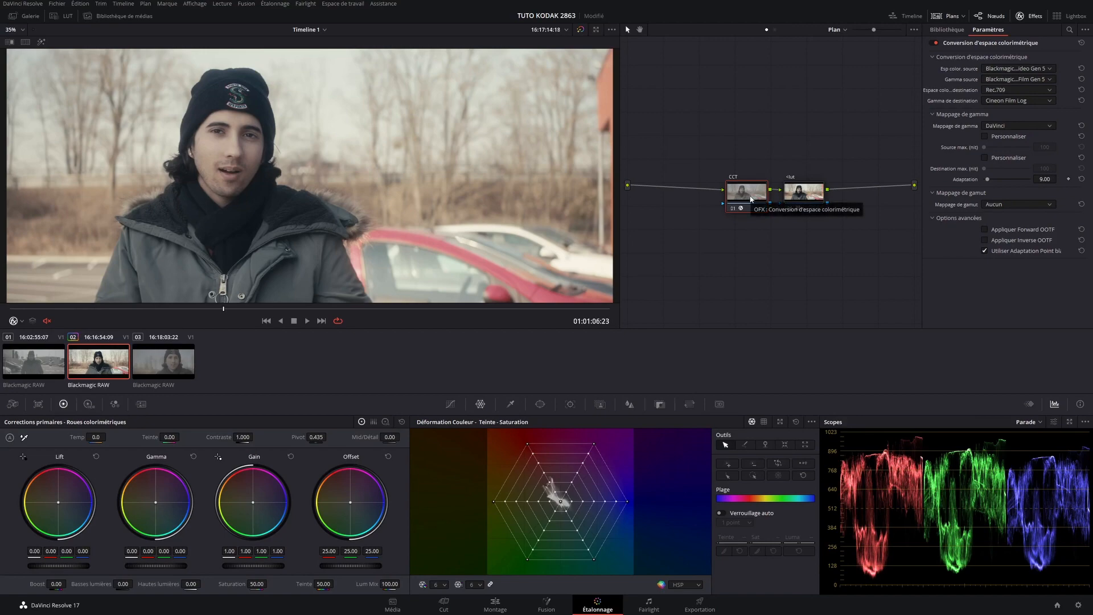
click(805, 198)
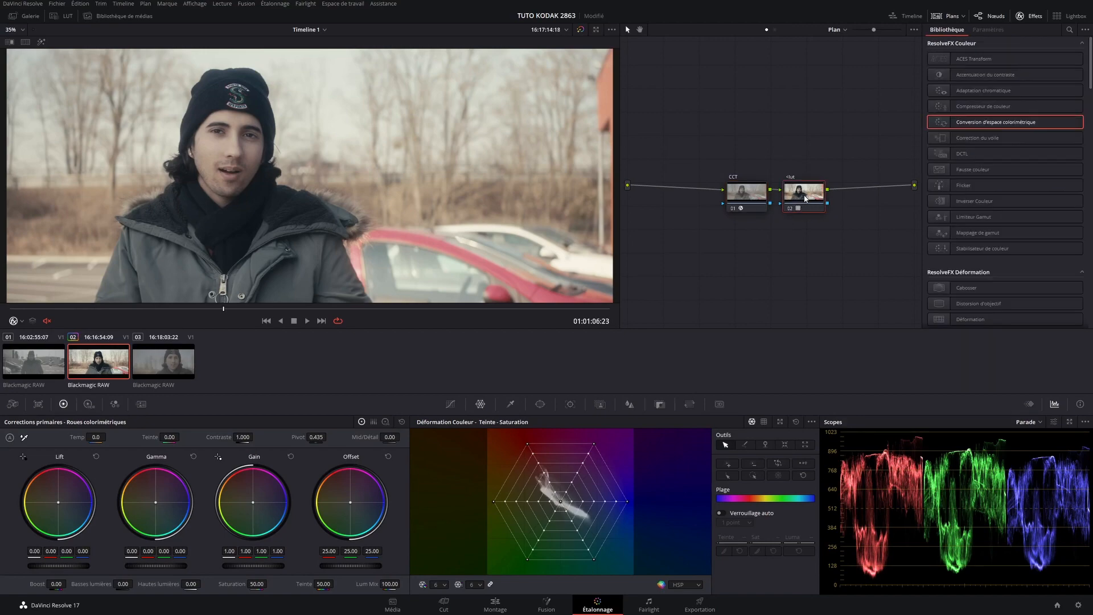
click(751, 198)
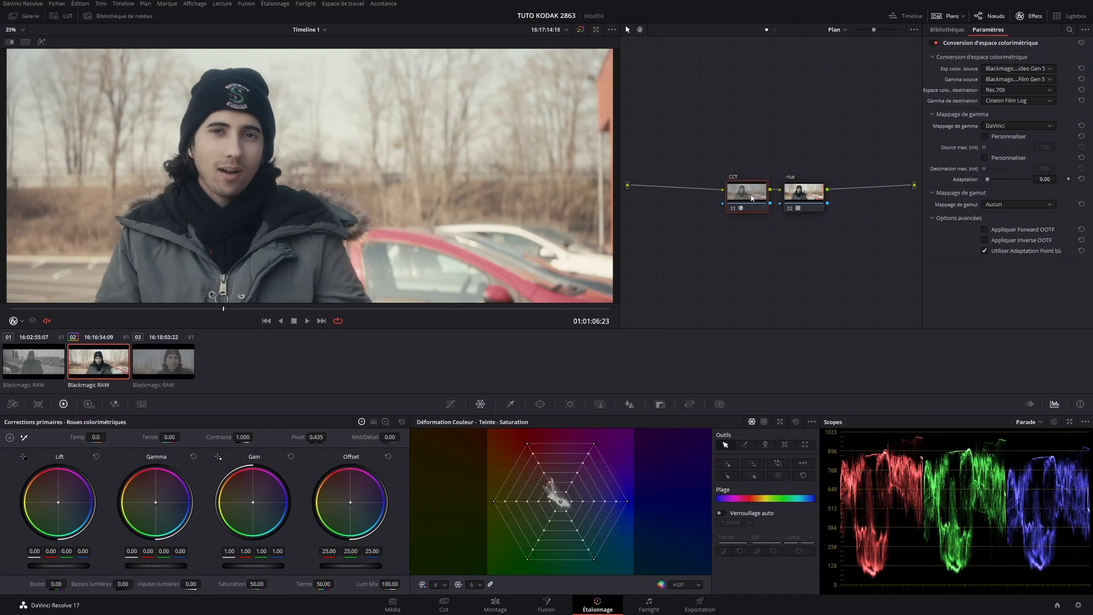
drag(751, 198, 746, 199)
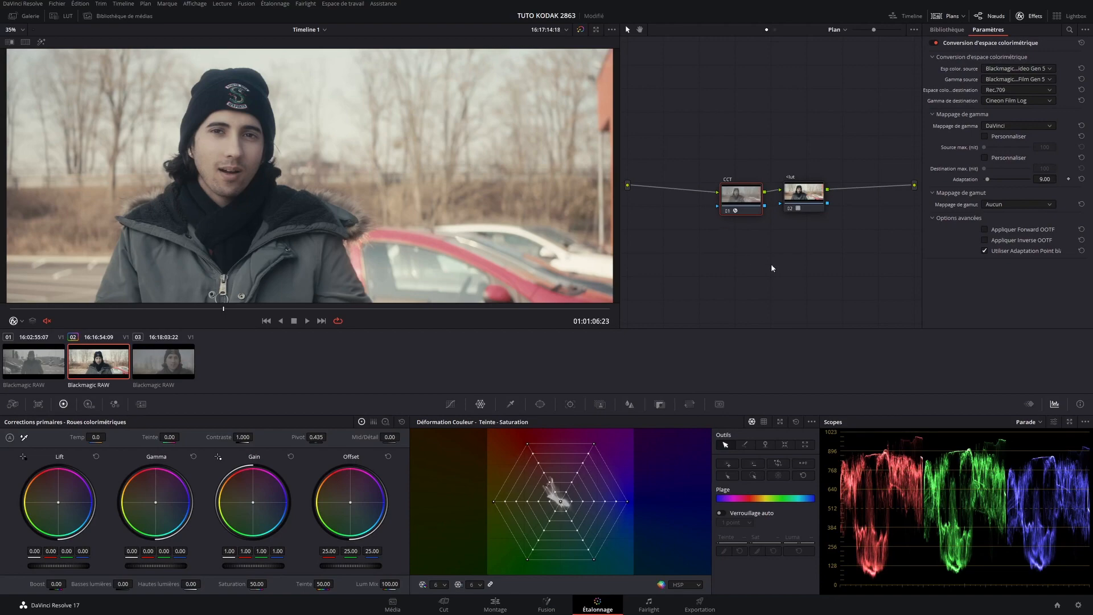
Add three serial nodes ahead of the CCT node, lined up in a row above it, with the CCT and LUT nodes shifted lower.
drag(743, 202, 742, 207)
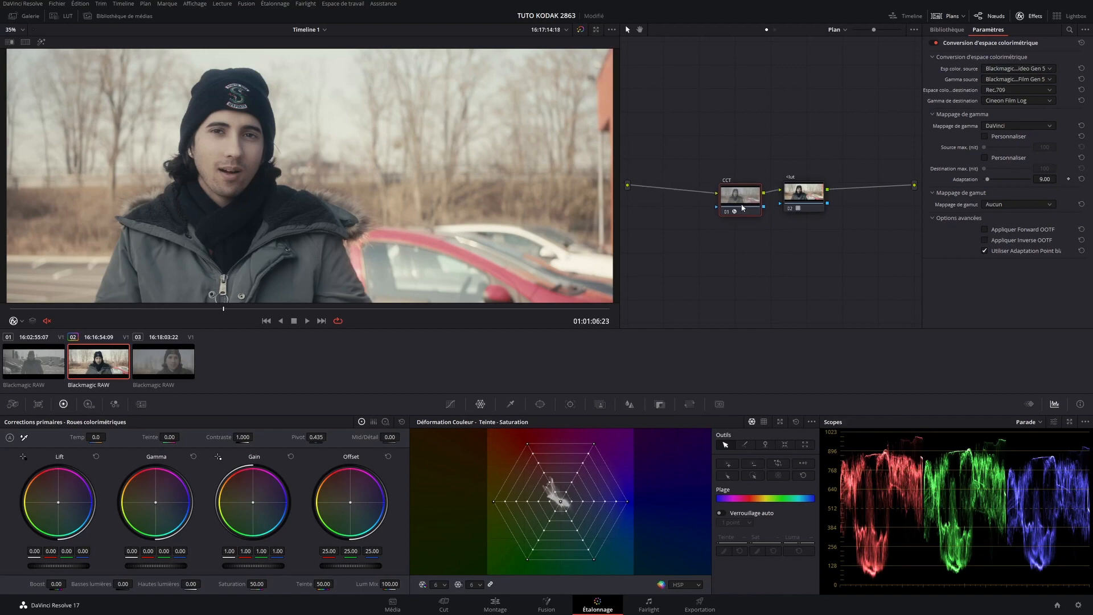
key(shift+s)
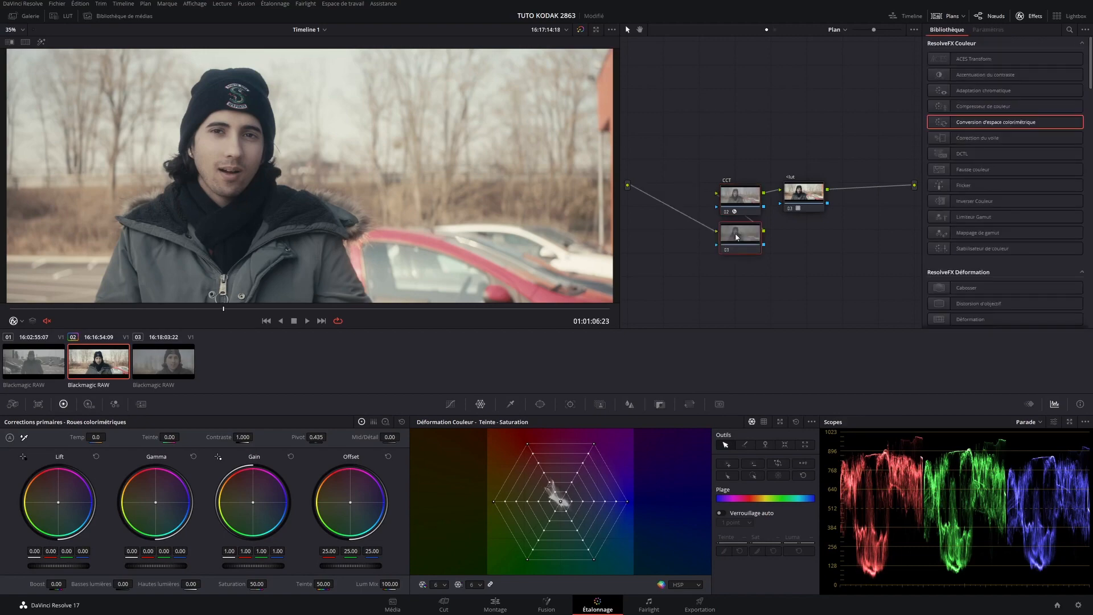
drag(741, 235, 663, 136)
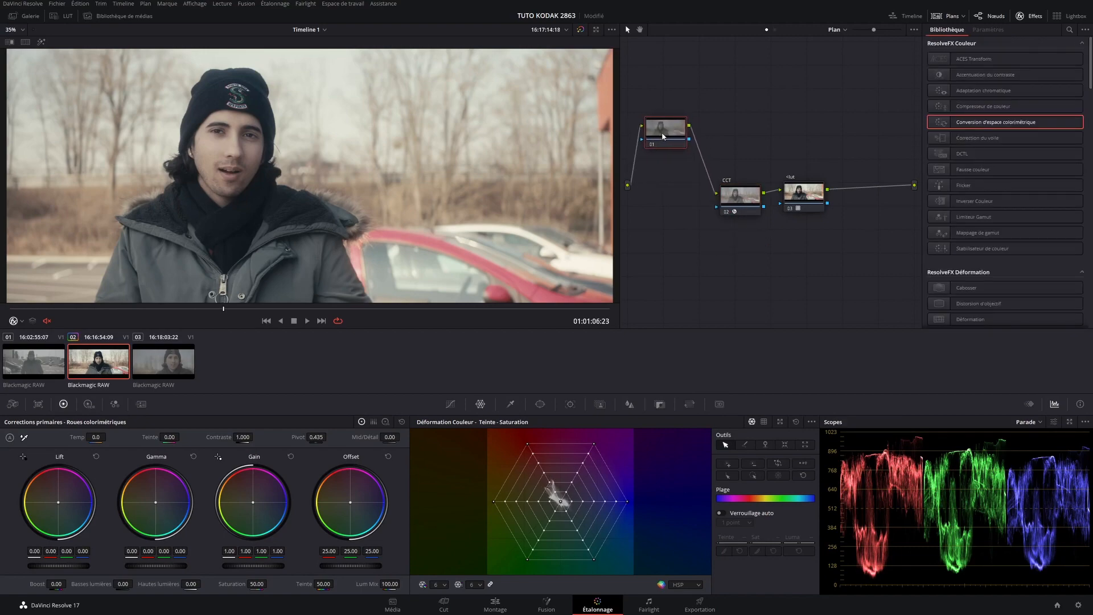
key(alt+s)
key(alt+s)
drag(850, 175, 719, 216)
drag(801, 193, 804, 213)
click(799, 169)
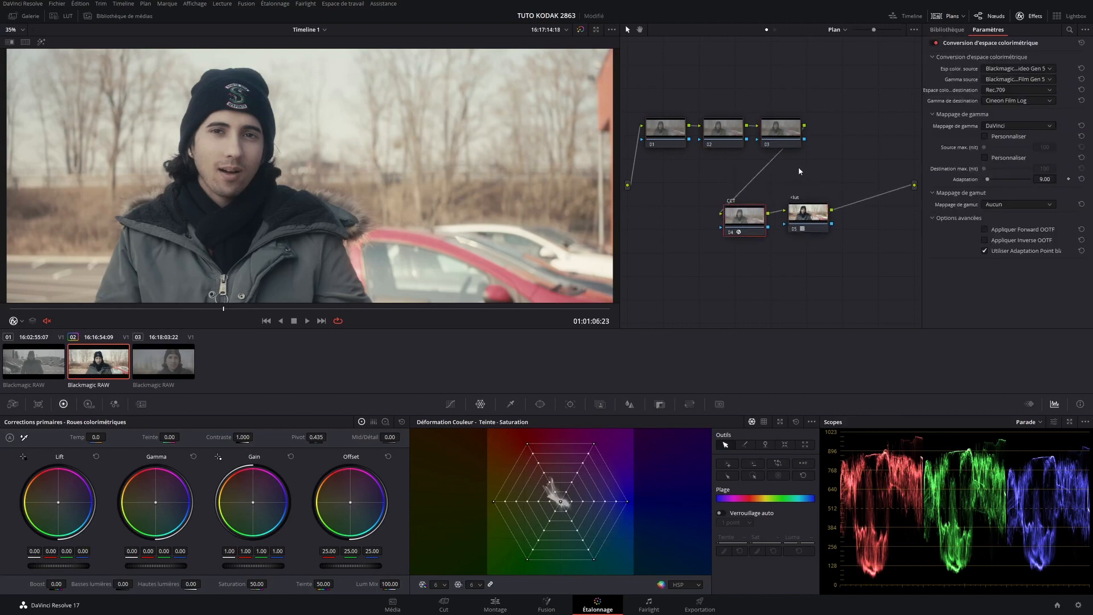
Raise the contrast of the second node in the upper row to 1.241 and label that node CTRST.
click(673, 132)
click(723, 141)
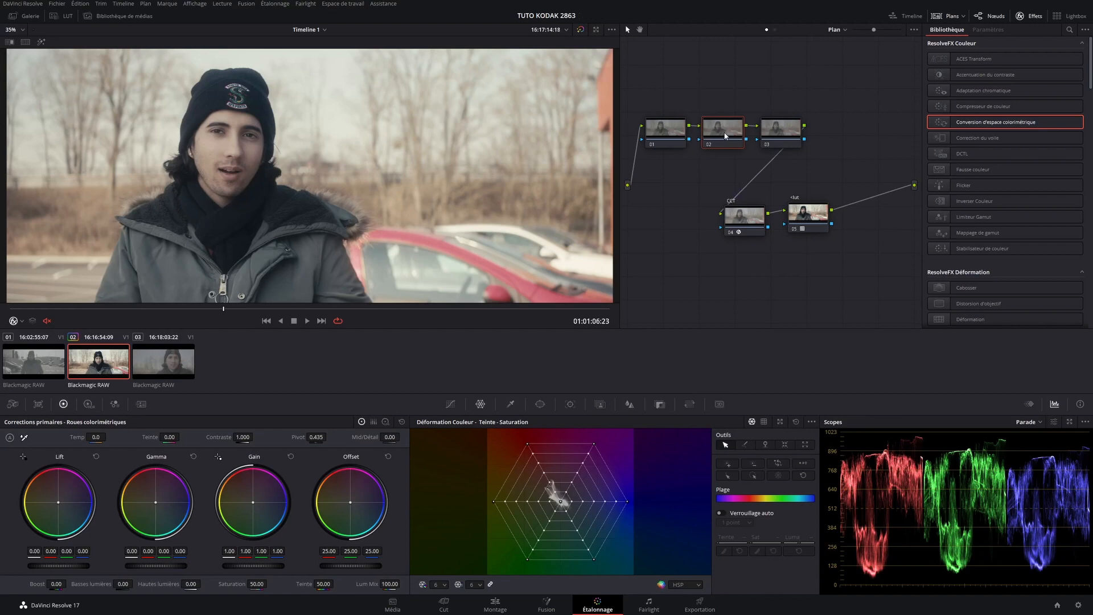
click(726, 135)
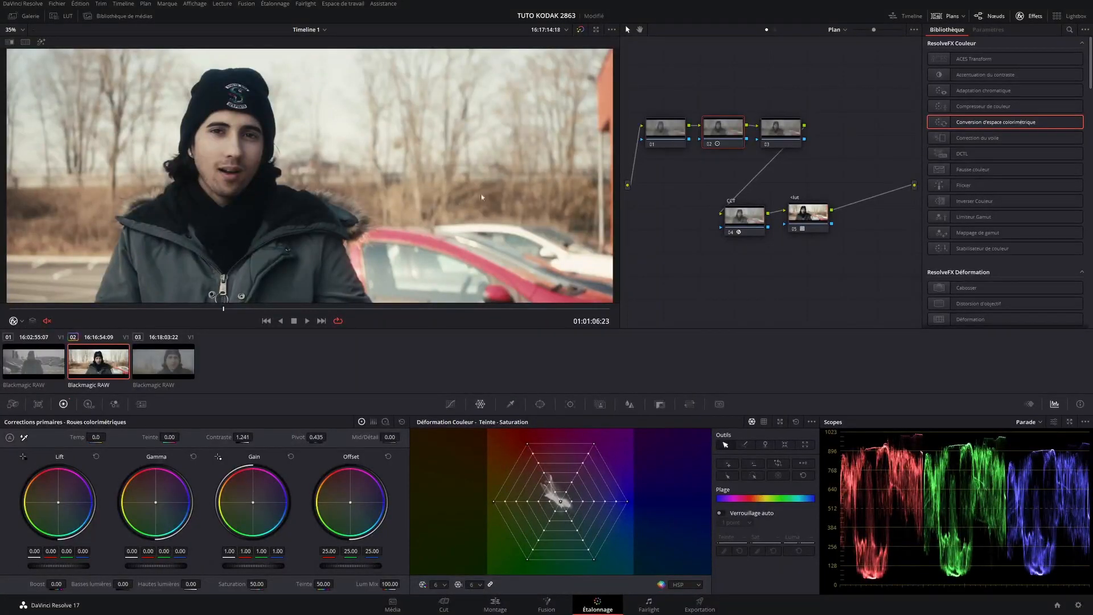
click(781, 137)
right_click(723, 132)
click(739, 146)
text(c)
Label the third node in the upper row SAT and raise its saturation to 91.30.
right_click(776, 129)
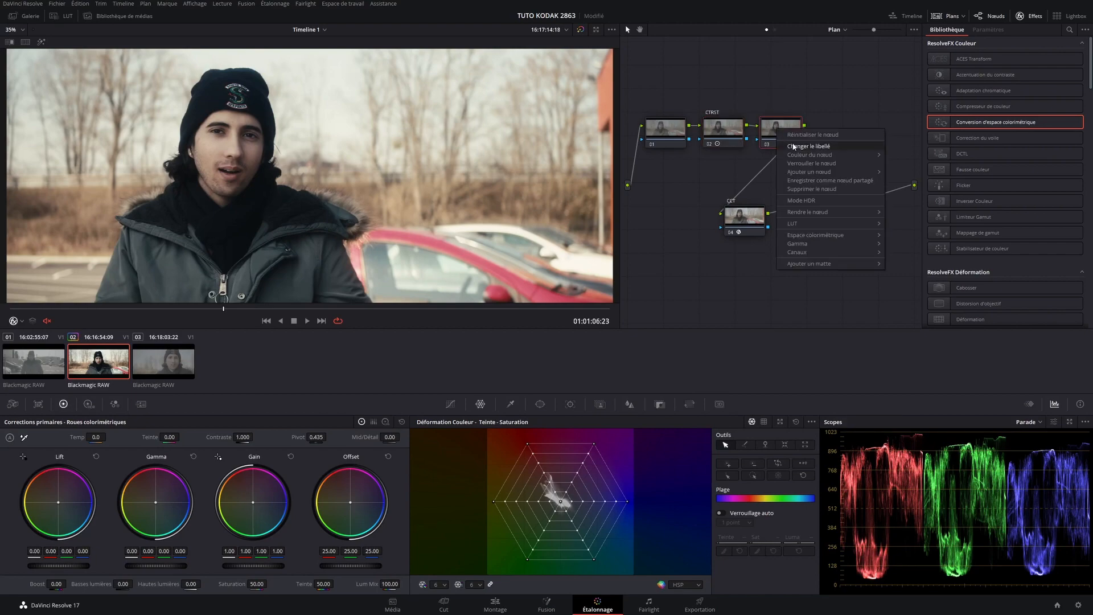
click(793, 146)
text(SAT)
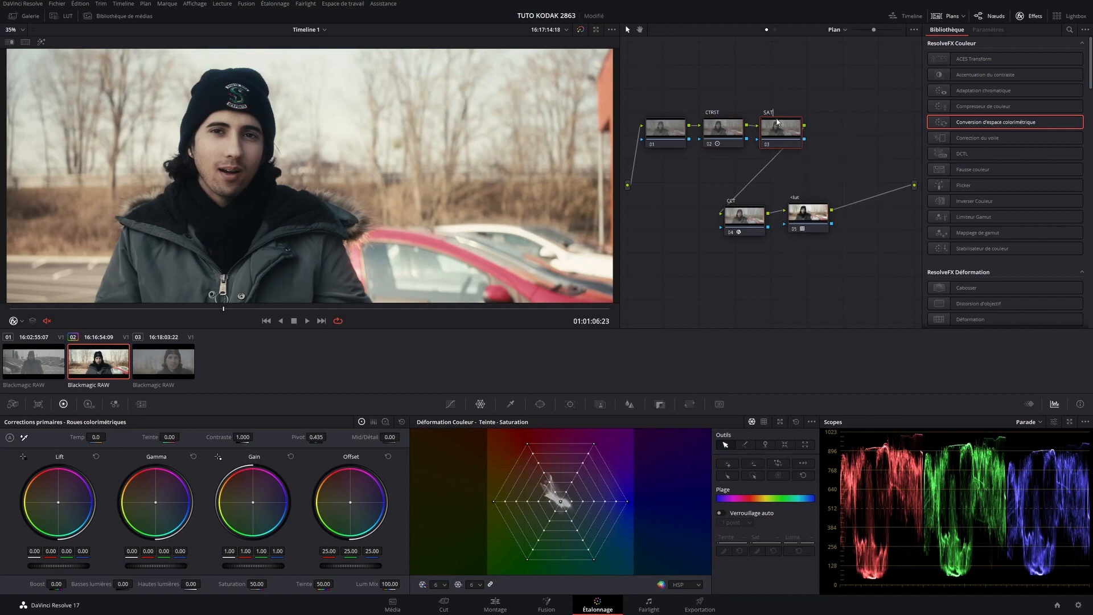
key(Return)
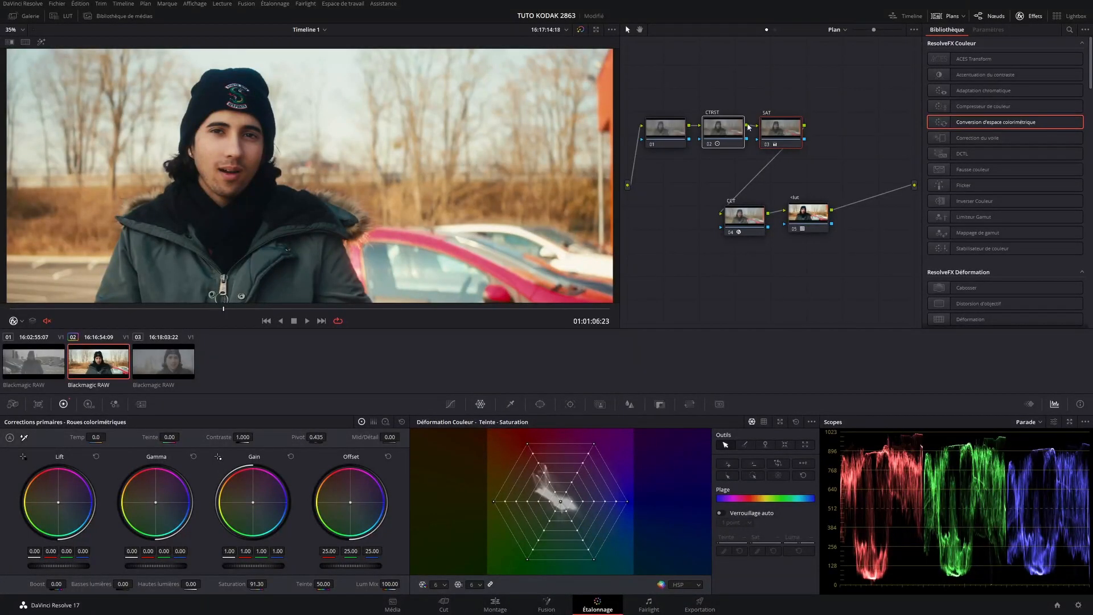
Compare the image with the CTRST and SAT nodes disabled and enabled, and review the clip in full-screen playback.
key(ctrl+d)
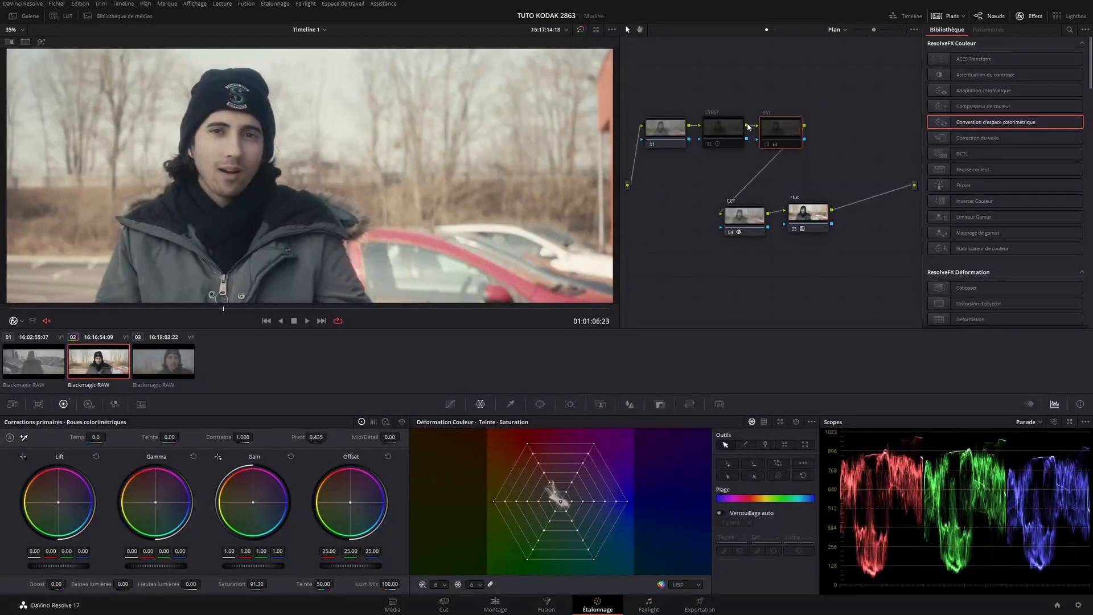
key(ctrl+d)
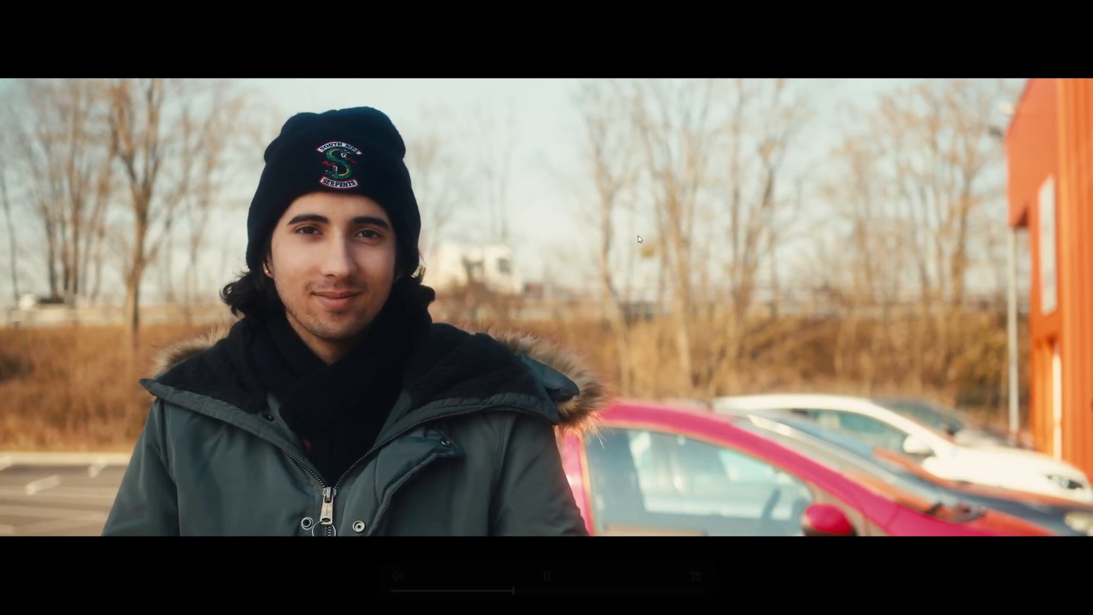
key(space)
drag(575, 592, 690, 592)
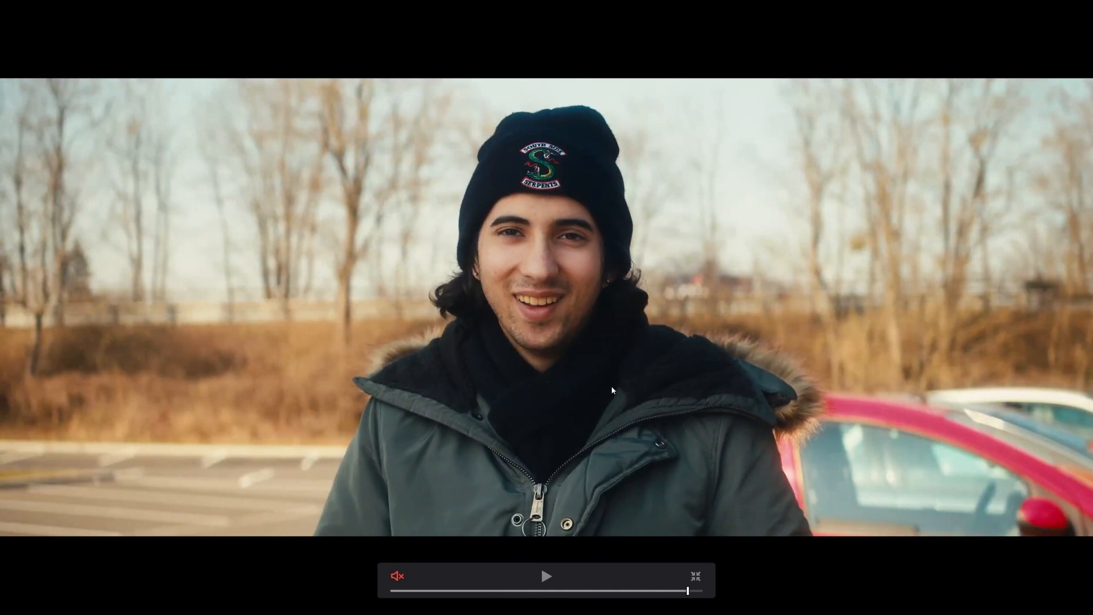
key(Escape)
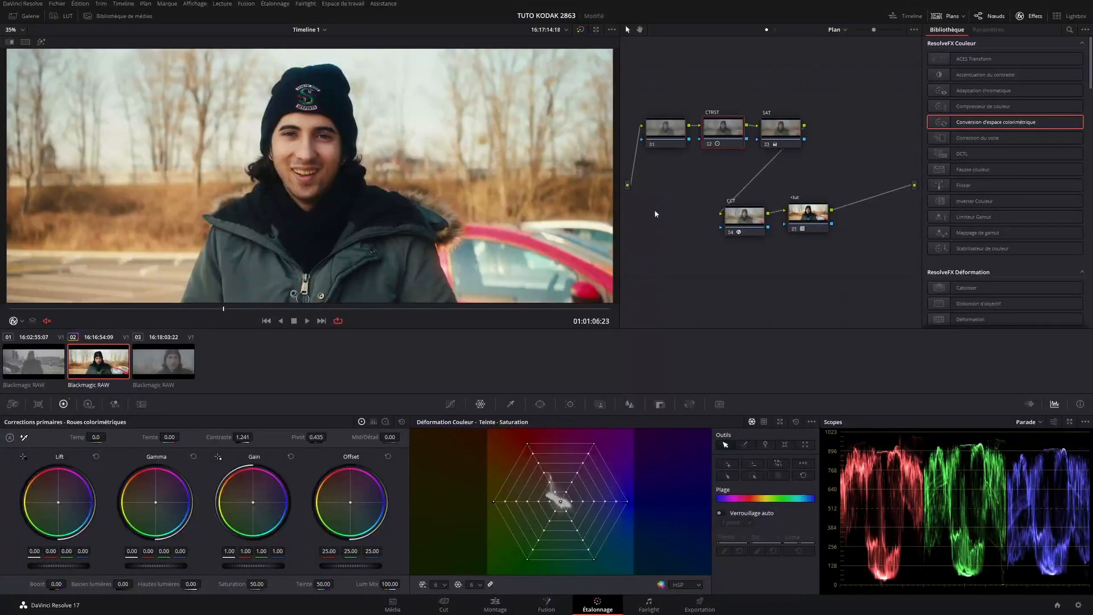
Add a serial node after SAT, placed on a second row, with the CCT and LUT nodes moved beneath it.
click(670, 131)
drag(676, 134, 675, 130)
drag(778, 137, 781, 136)
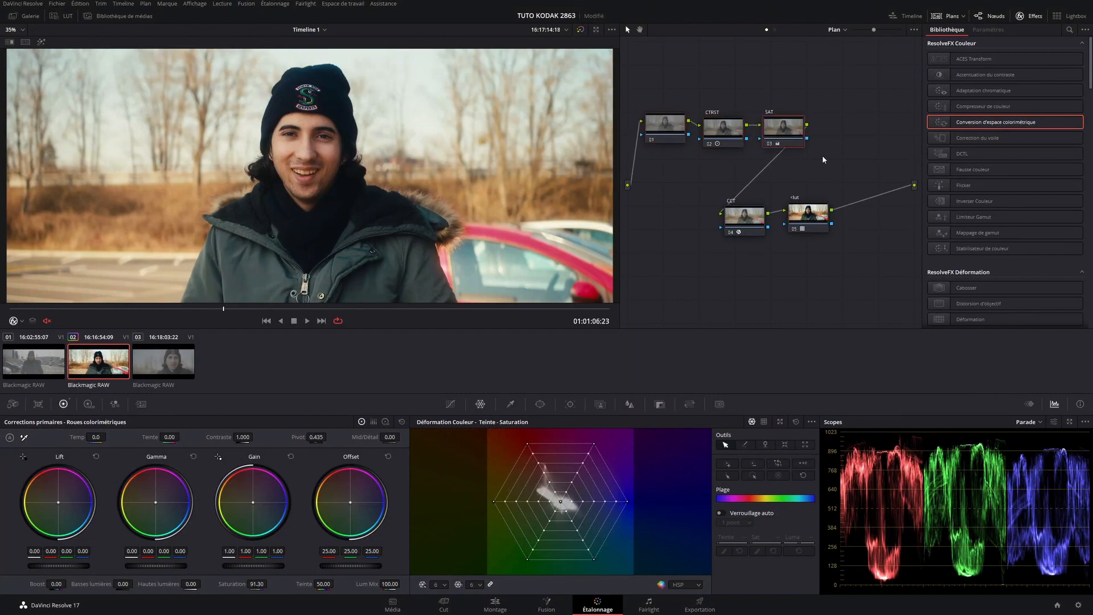
key(alt+s)
drag(825, 188, 729, 238)
drag(740, 219, 677, 280)
Add a parallel corrector node beneath node 04, and move the CCT and LUT nodes further down to leave room for it.
click(681, 196)
right_click(679, 196)
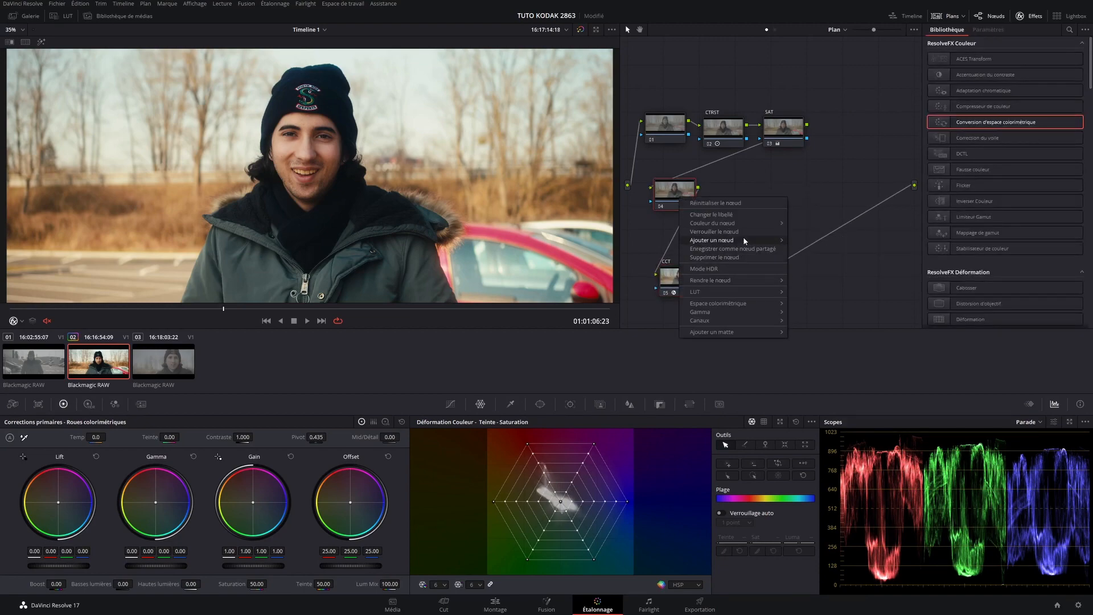
mouse_move(743, 239)
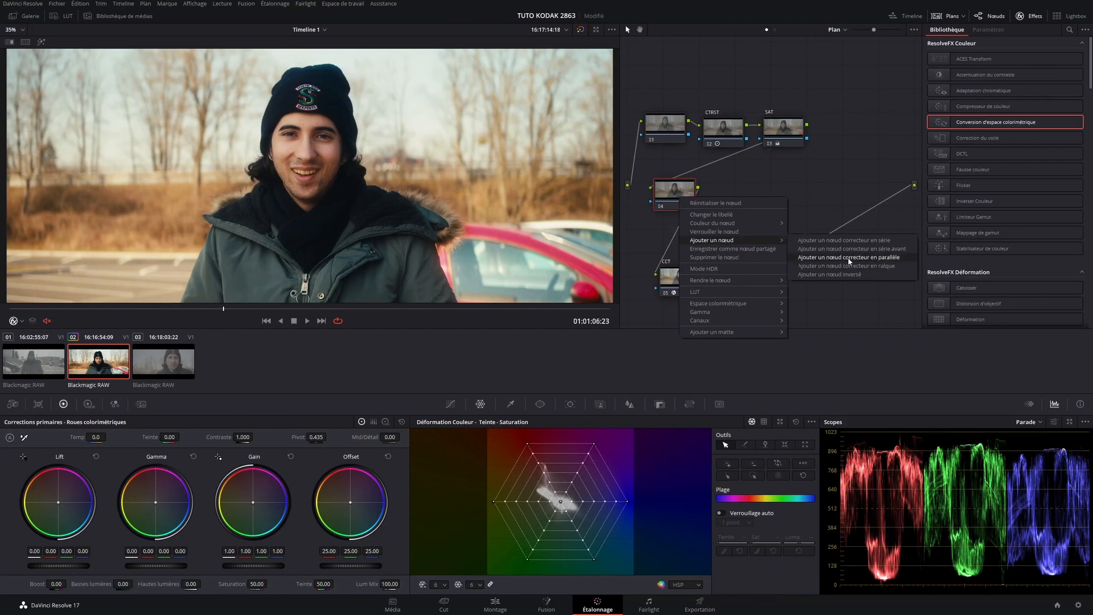
click(848, 266)
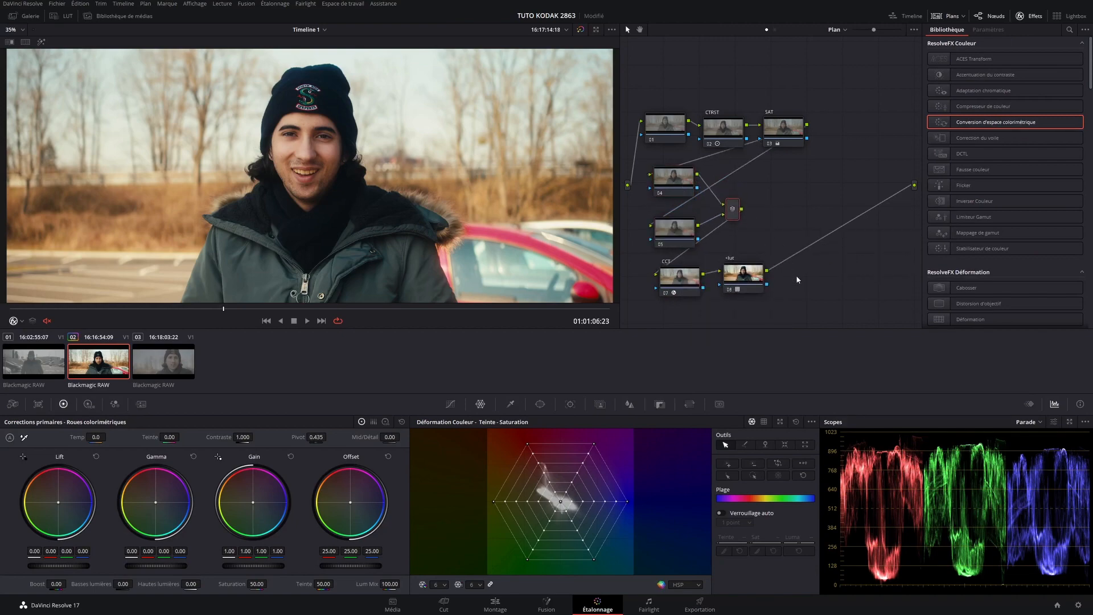
drag(797, 278, 657, 310)
drag(722, 302, 722, 304)
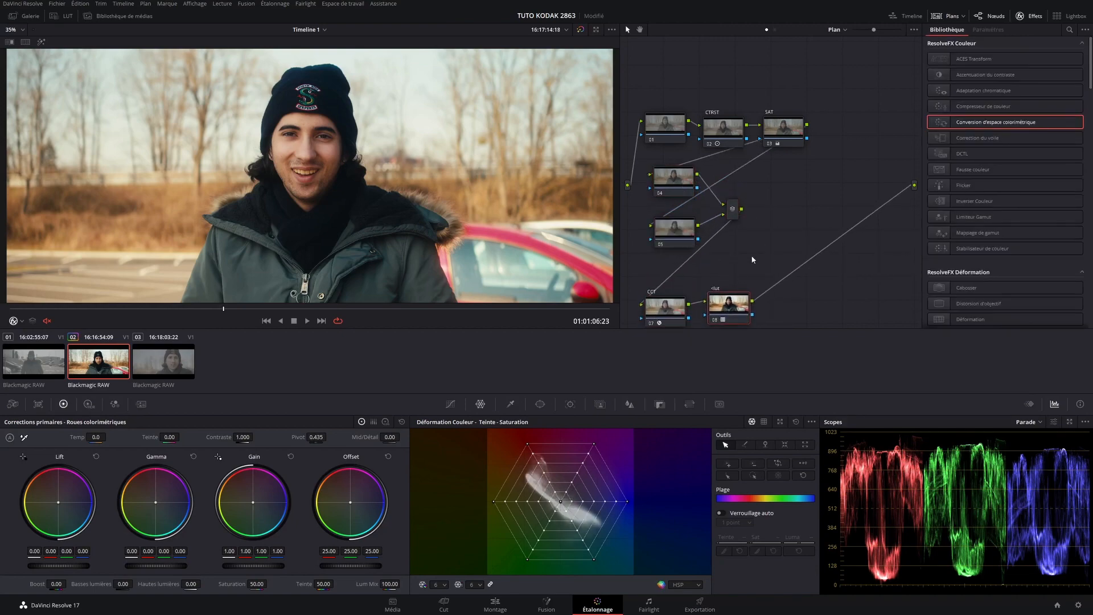
click(684, 182)
drag(735, 215, 737, 211)
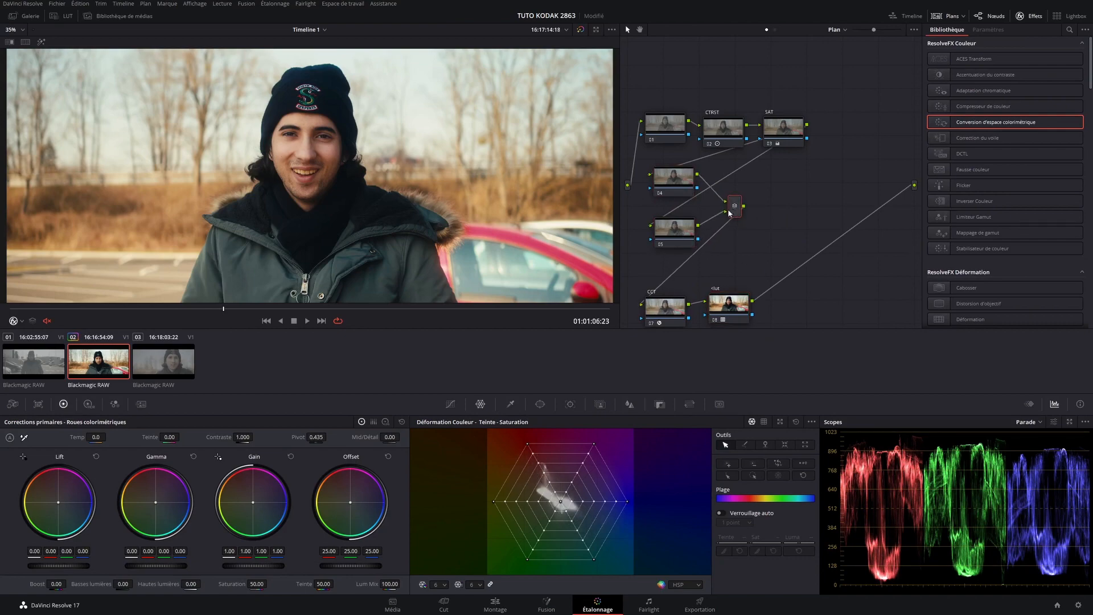
click(681, 235)
click(680, 198)
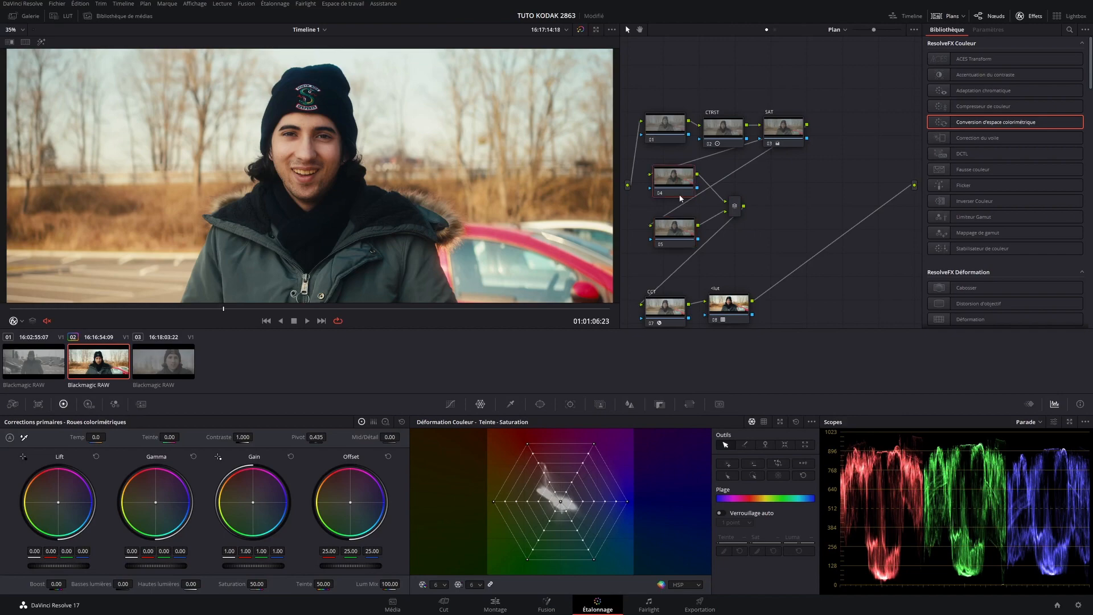
Save the project, try pushing the lower parallel node's gamma towards teal, and undo the push.
click(677, 235)
key(ctrl+s)
drag(180, 532, 214, 524)
key(ctrl+z)
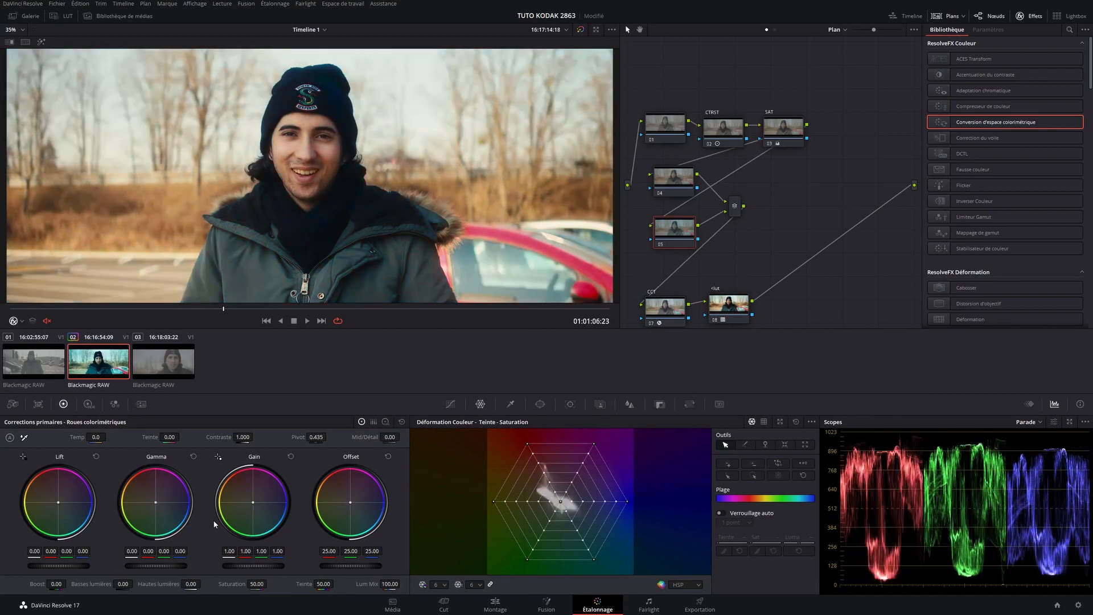
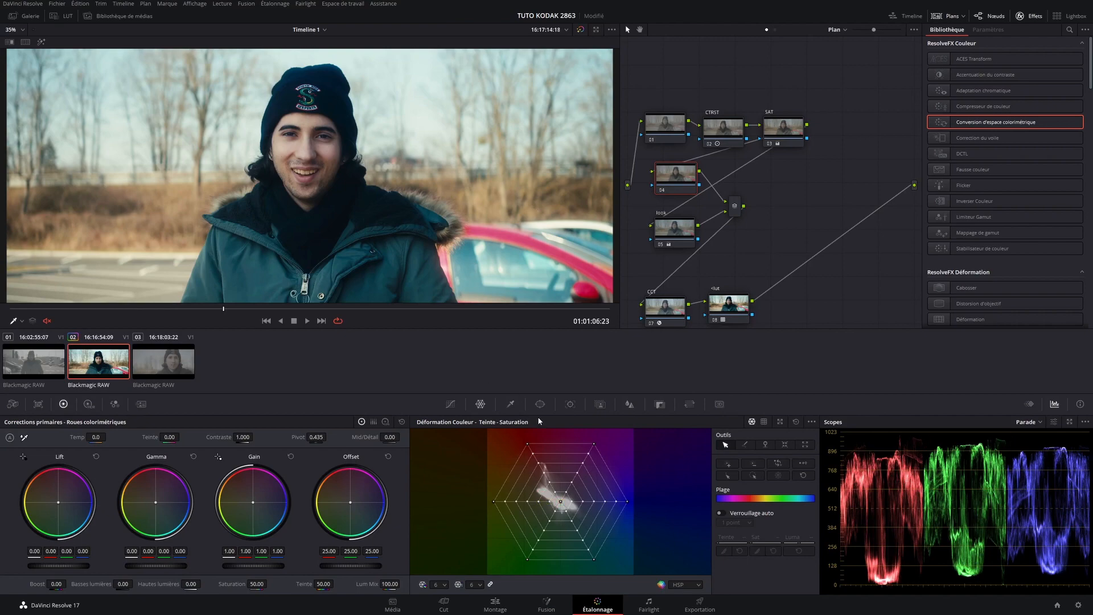
Warp the skin tones in node 04 with the hue-saturation Color Warper, moving the skin point to hue 0.99 and saturation 0.27.
click(452, 406)
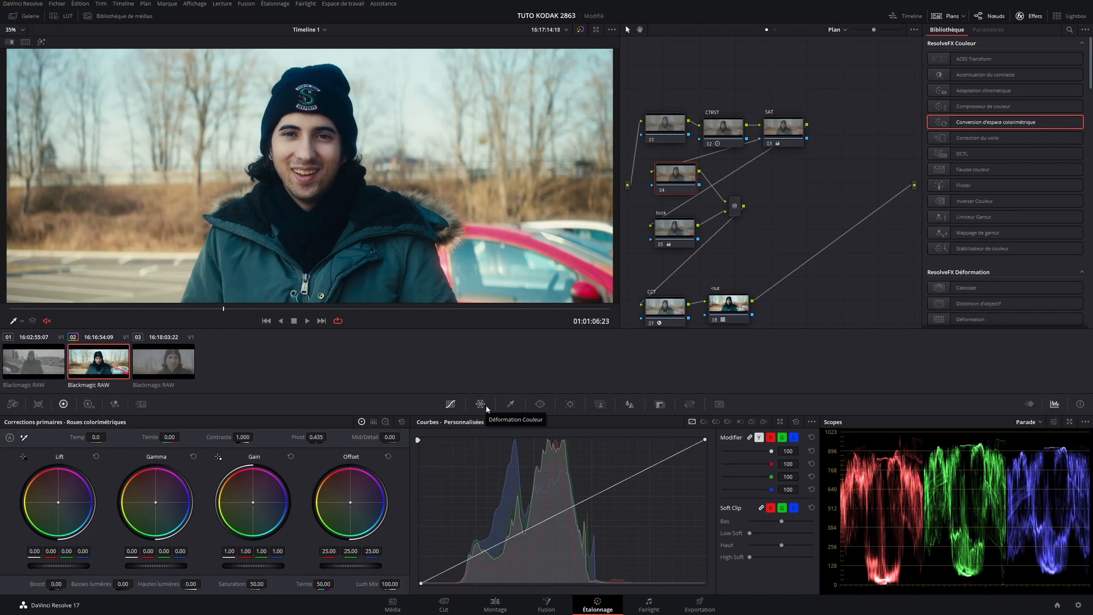
click(482, 405)
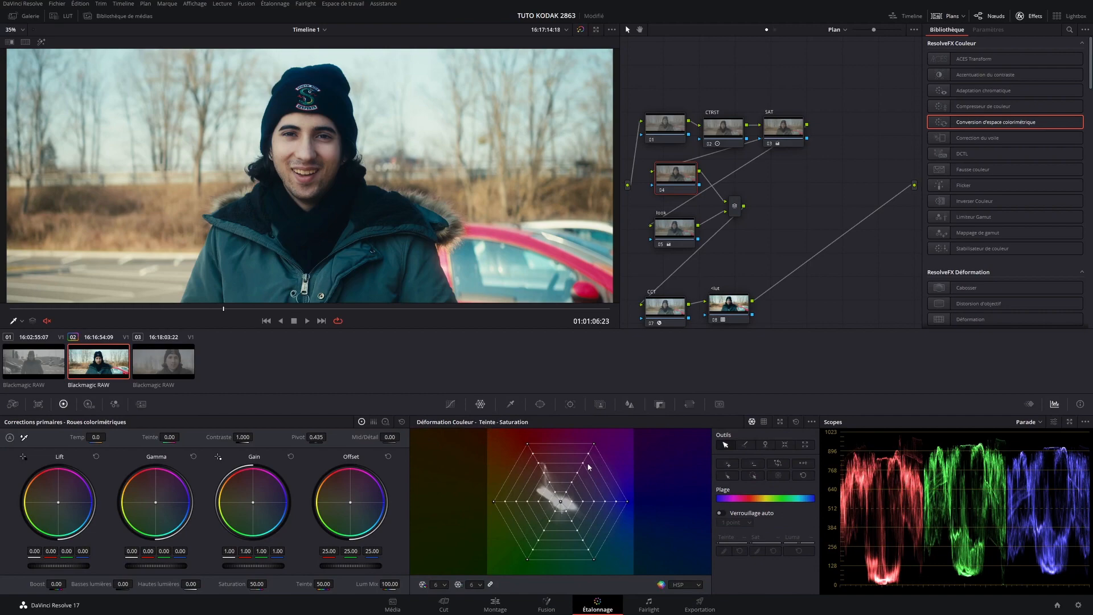
scroll(285, 193, up, 3)
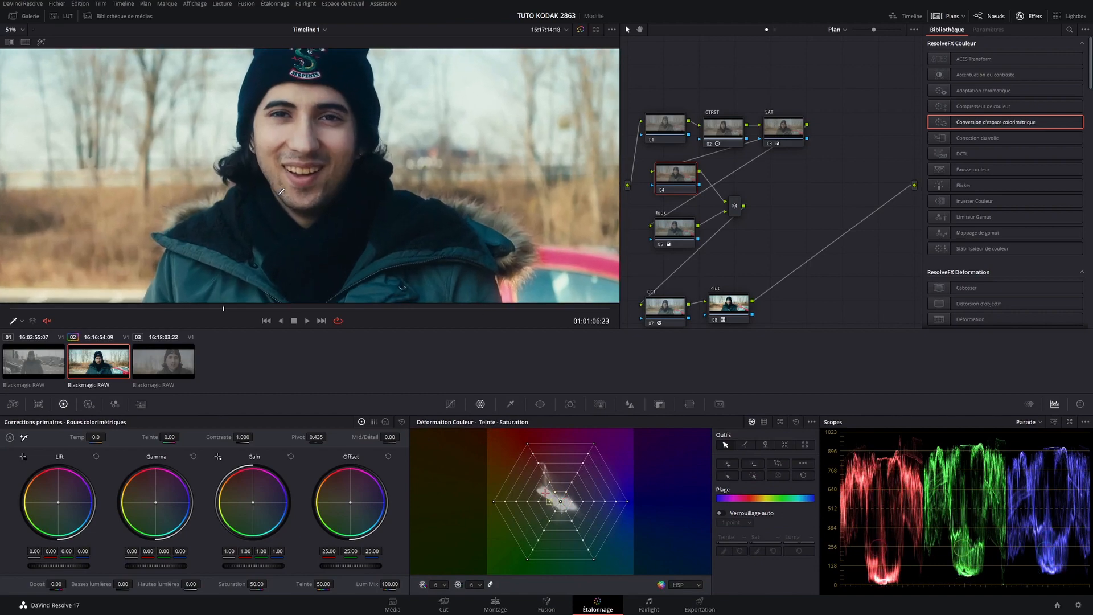
scroll(284, 193, up, 2)
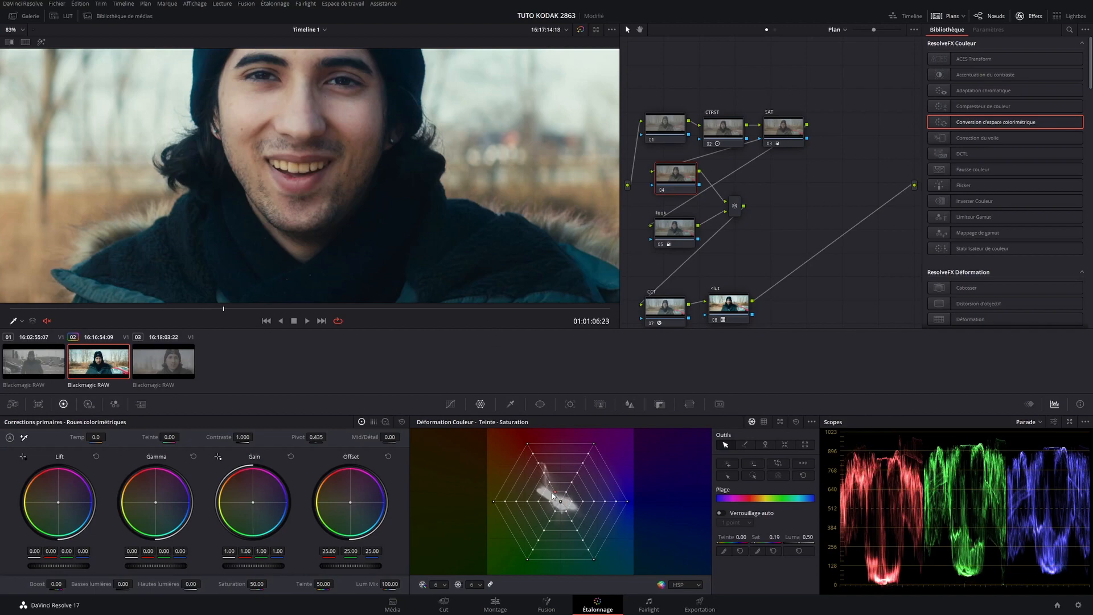
scroll(385, 188, down, 3)
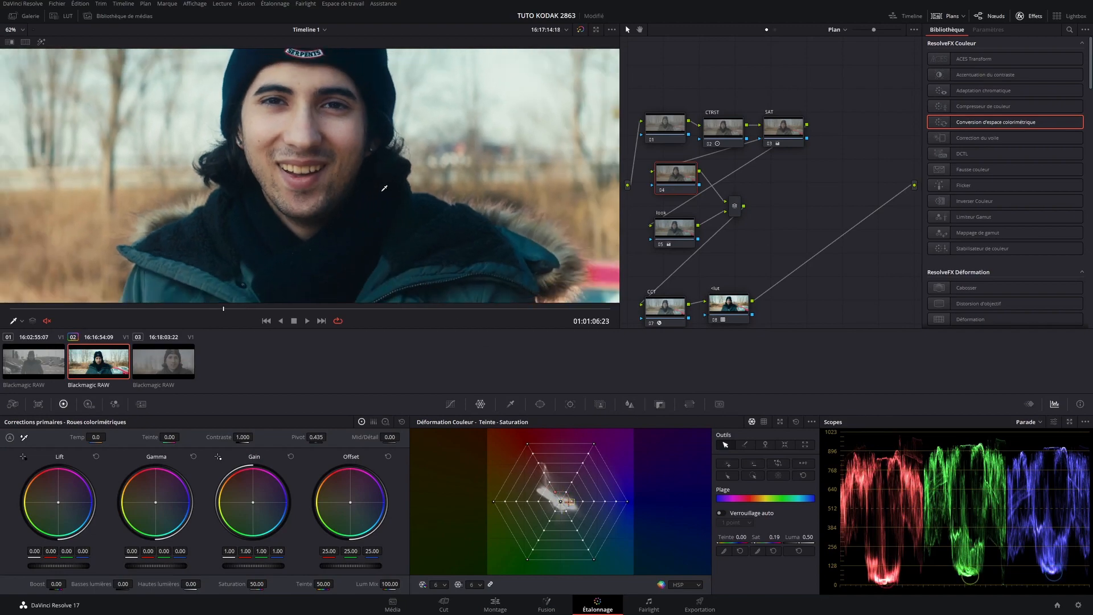
scroll(385, 187, down, 2)
scroll(383, 189, up, 3)
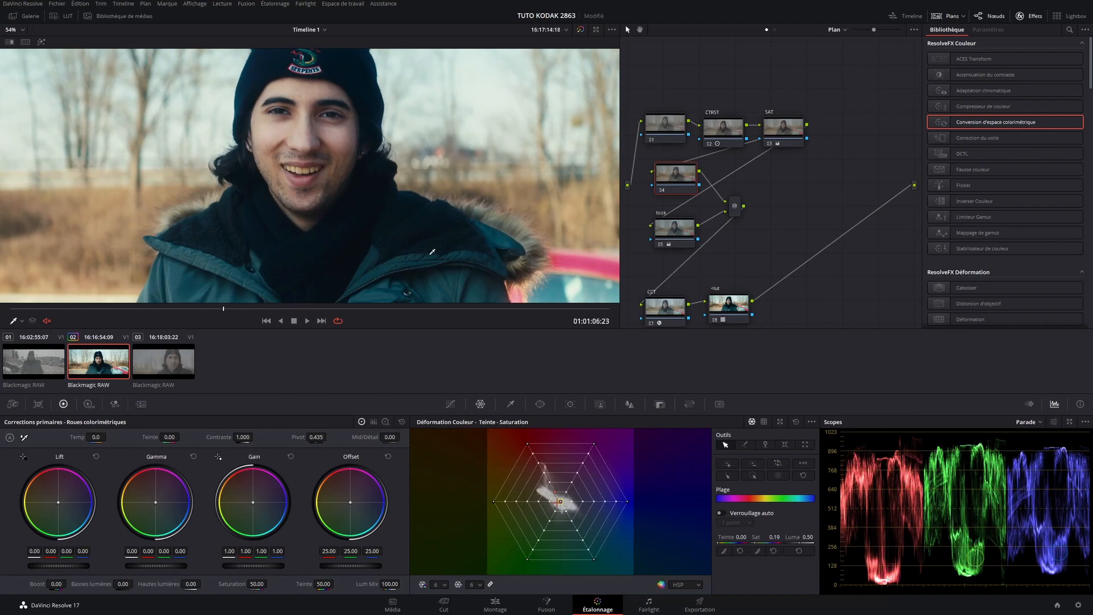
scroll(362, 212, down, 1)
scroll(362, 212, up, 1)
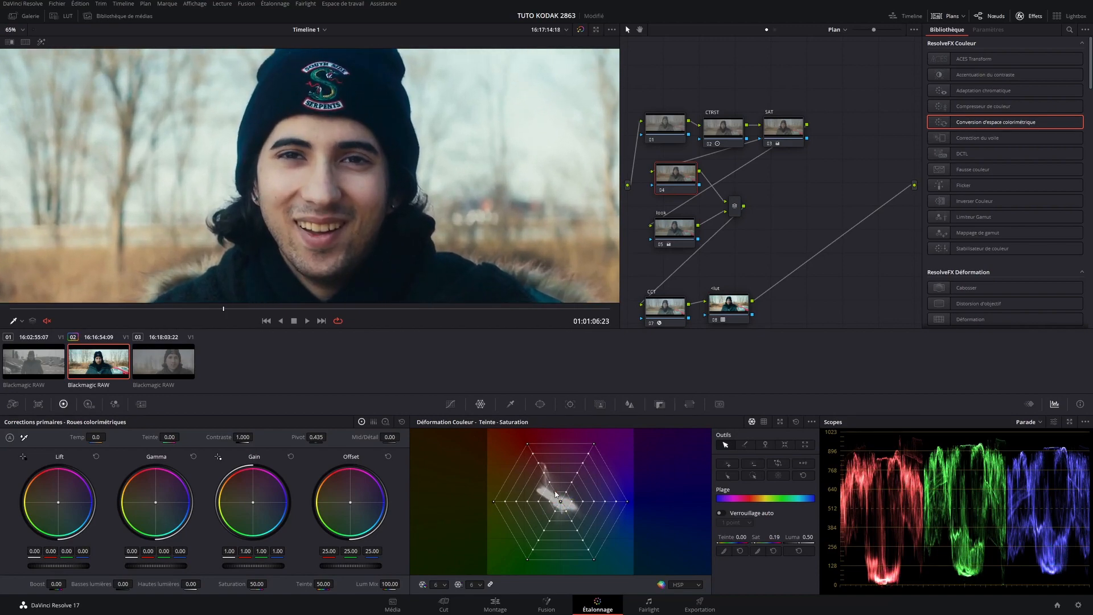
drag(555, 492, 553, 491)
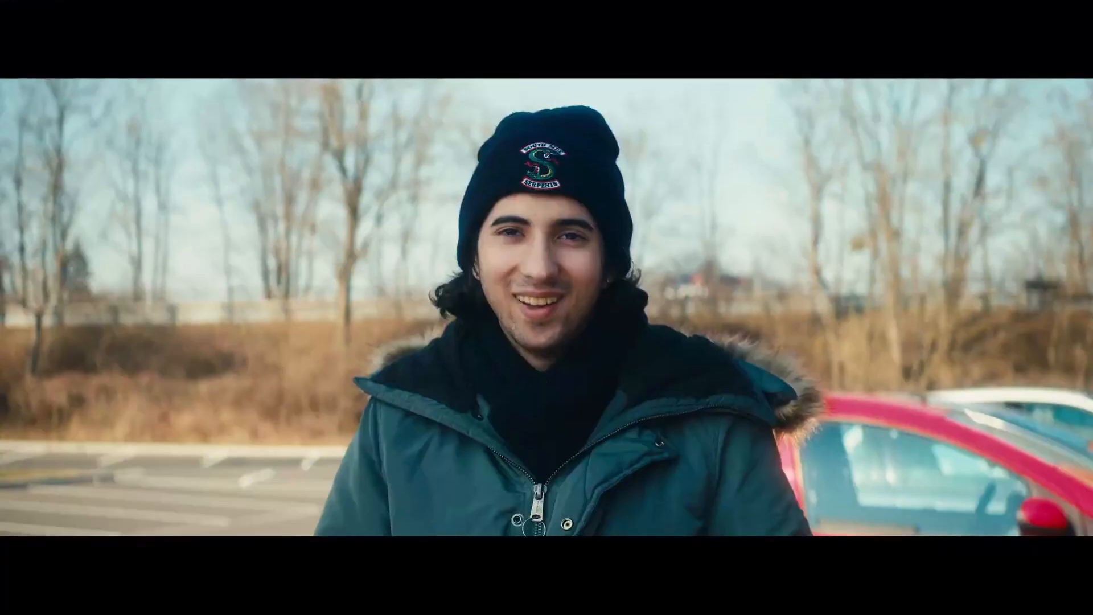
Review the clip full screen and compare the image with the two parallel nodes disabled and enabled.
key(space)
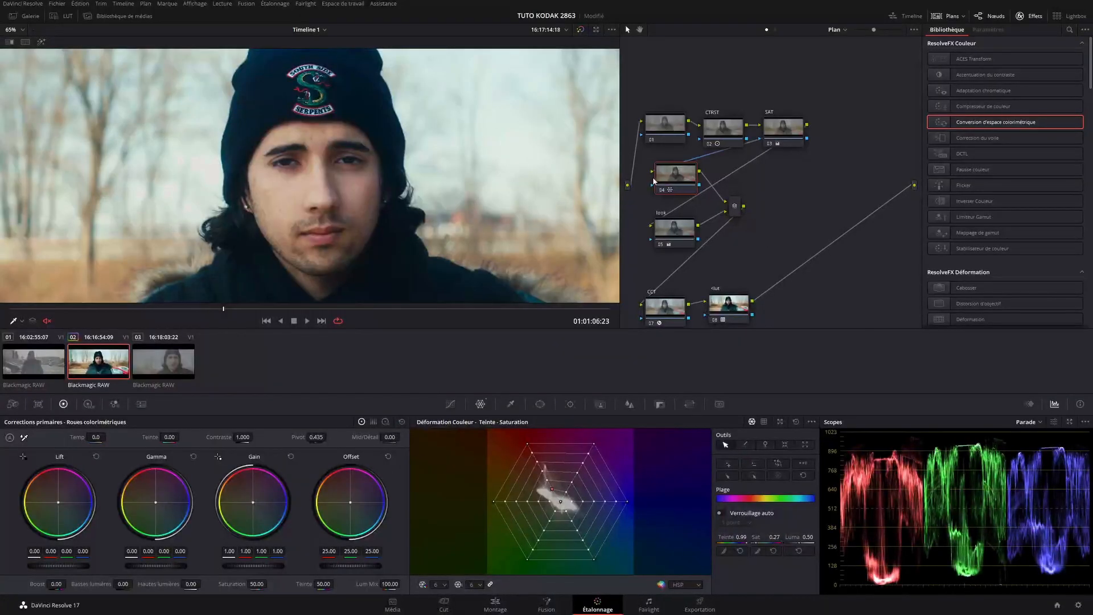
drag(643, 187, 688, 236)
key(ctrl+d)
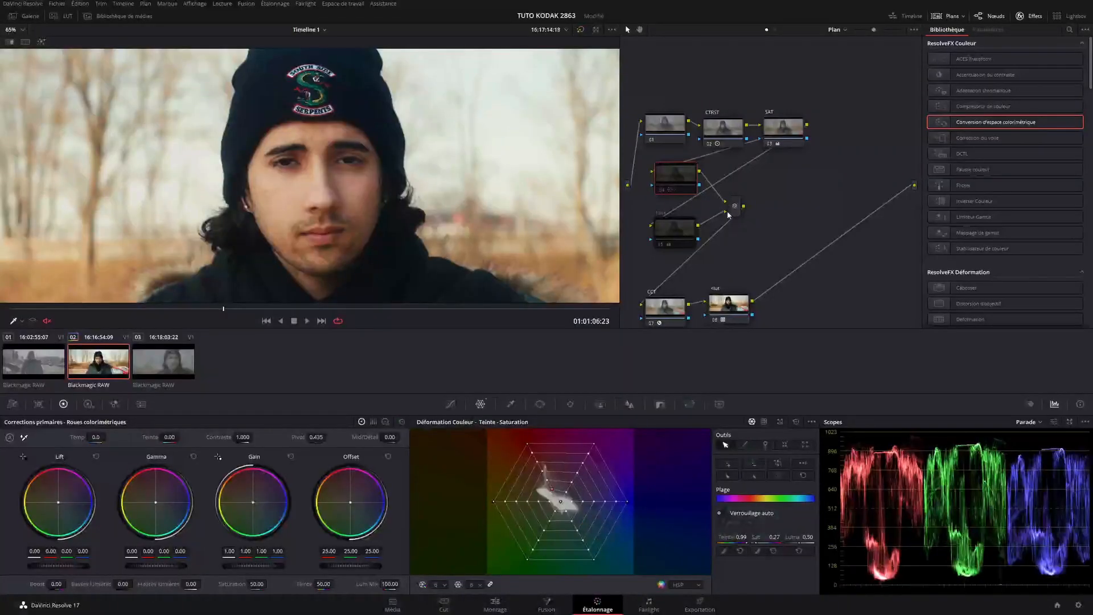
click(675, 192)
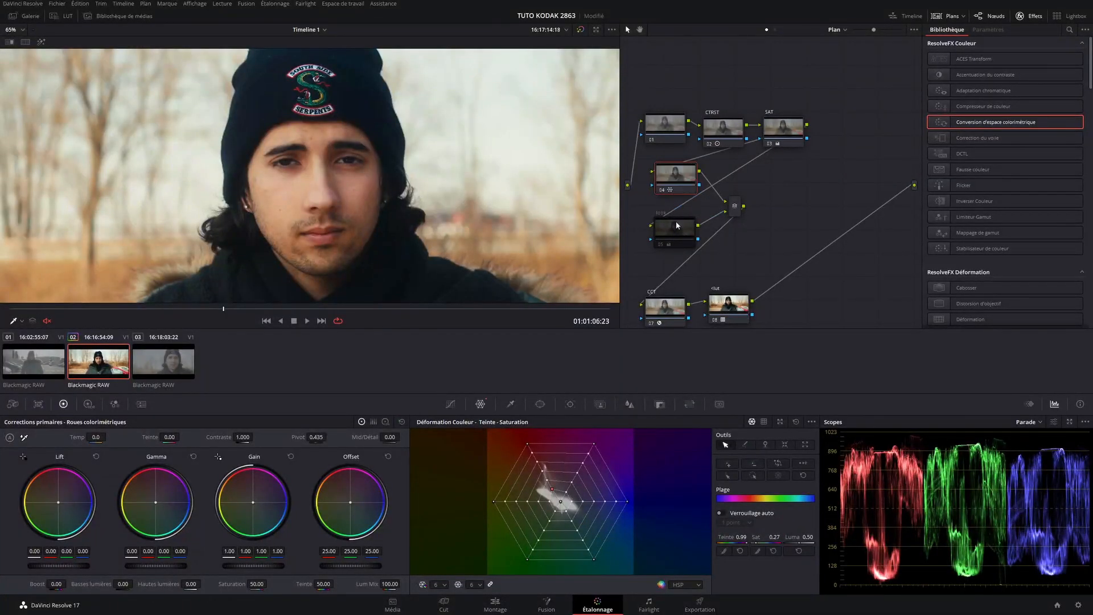
Add a serial node labelled OFFSET after the parallel mixer and shift its offset to 24.53, 24.60 and 24.75.
click(735, 209)
key(alt+s)
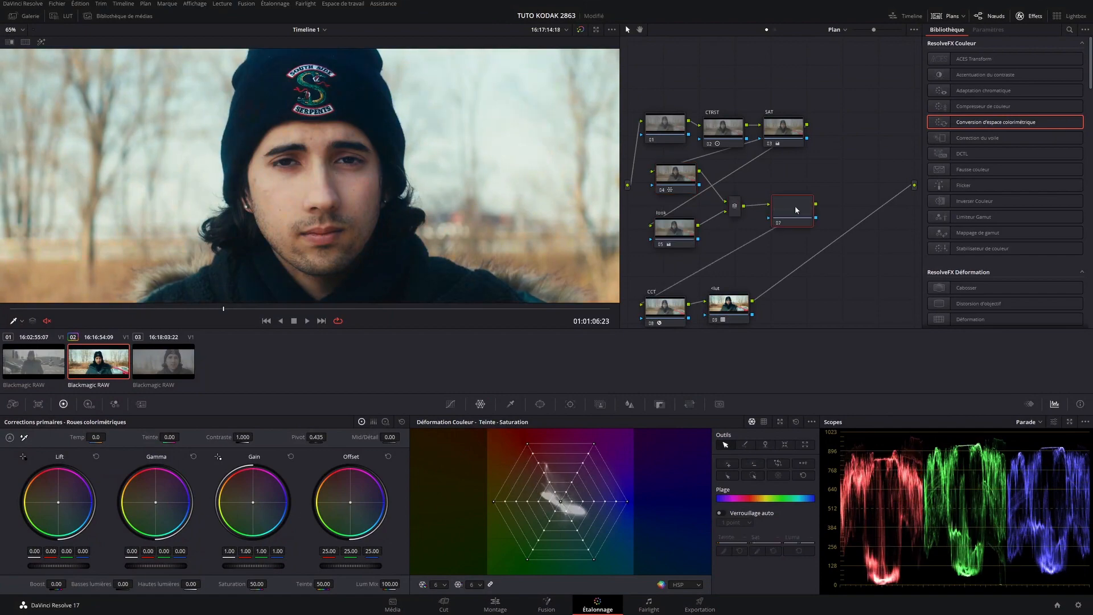
right_click(795, 207)
click(841, 223)
text(OFFSET)
key(Return)
mouse_move(350, 502)
mouse_down()
mouse_move(344, 515)
mouse_move(353, 496)
mouse_up()
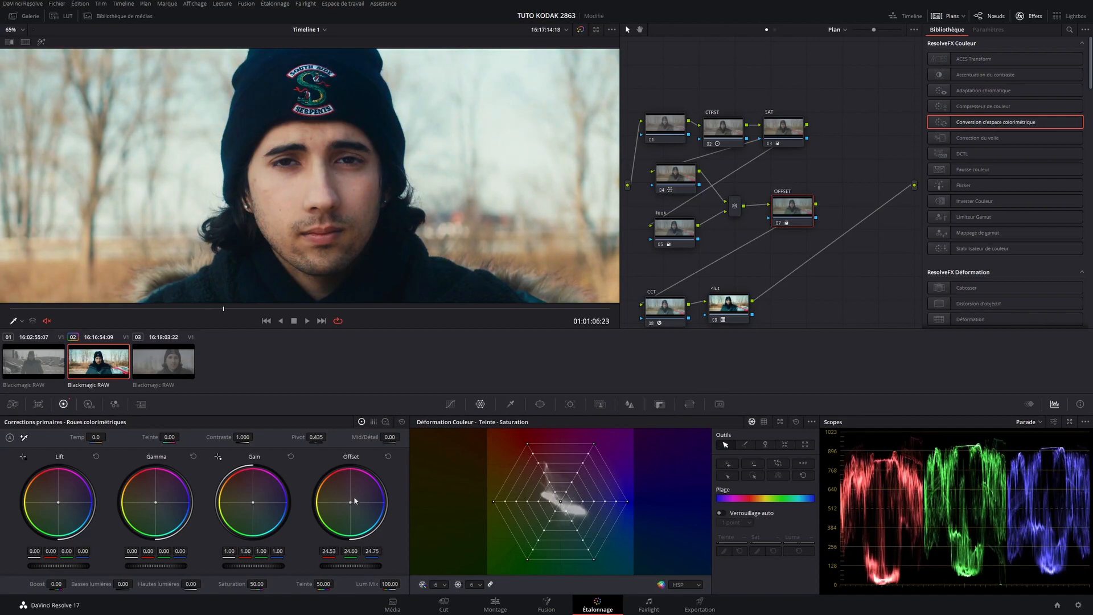
Reset the OFFSET node's offset wheel and fit the whole image in the viewer.
click(388, 456)
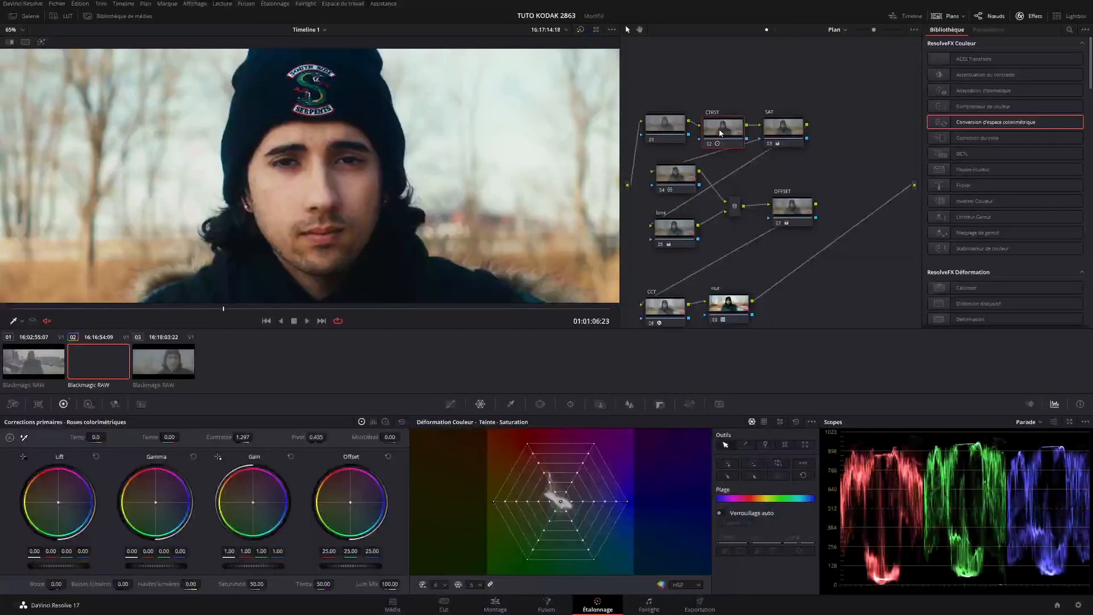
click(11, 29)
click(18, 42)
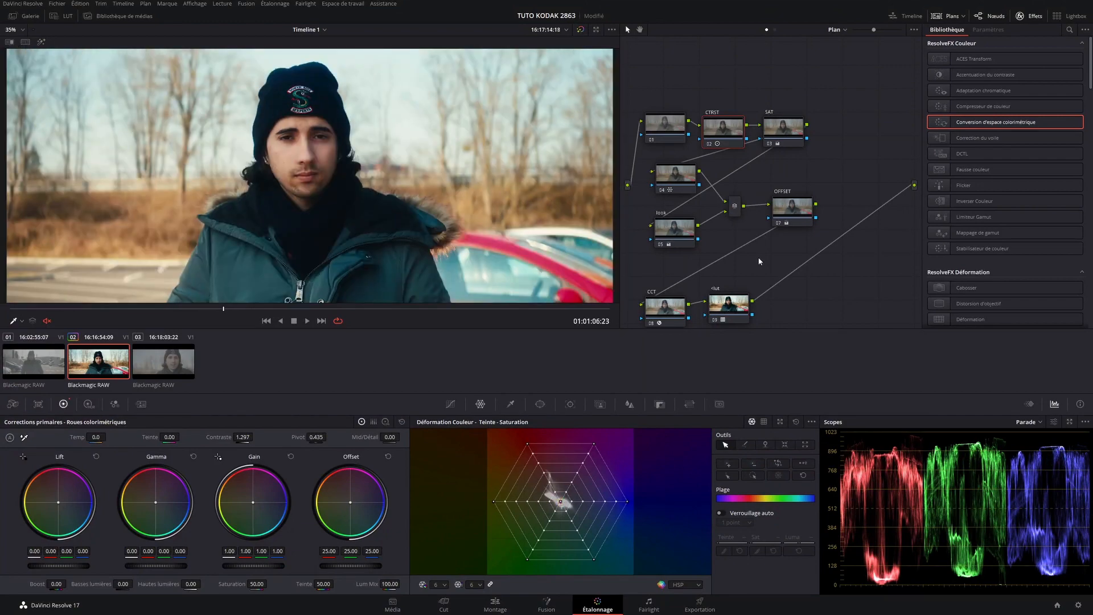
Label the skin-tone node 04 as SKIN.
click(675, 174)
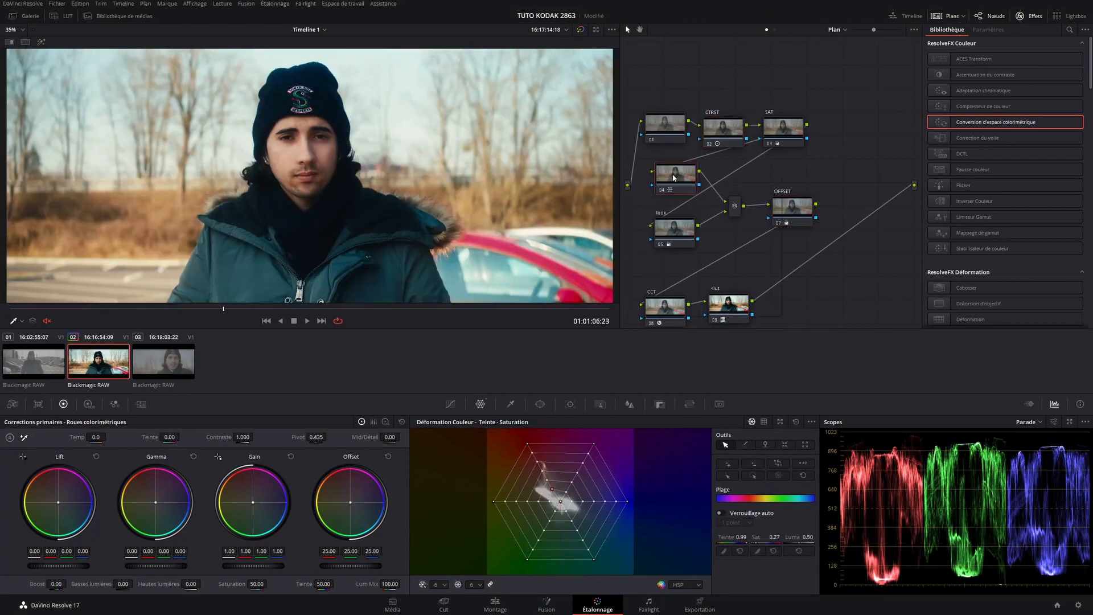
right_click(674, 176)
click(693, 192)
Add an unconnected corrector node below the look node and rearrange the surrounding nodes to make room for it.
right_click(825, 149)
mouse_move(854, 165)
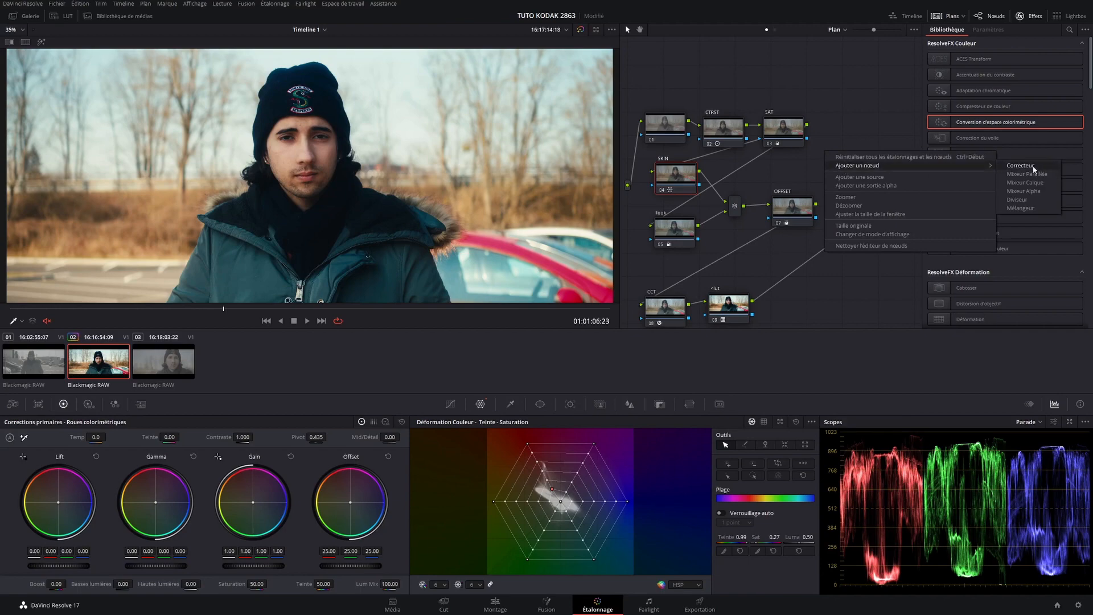
click(1019, 165)
drag(795, 208, 847, 206)
drag(736, 207, 794, 209)
drag(673, 176, 710, 175)
drag(675, 231, 706, 222)
drag(810, 162, 706, 257)
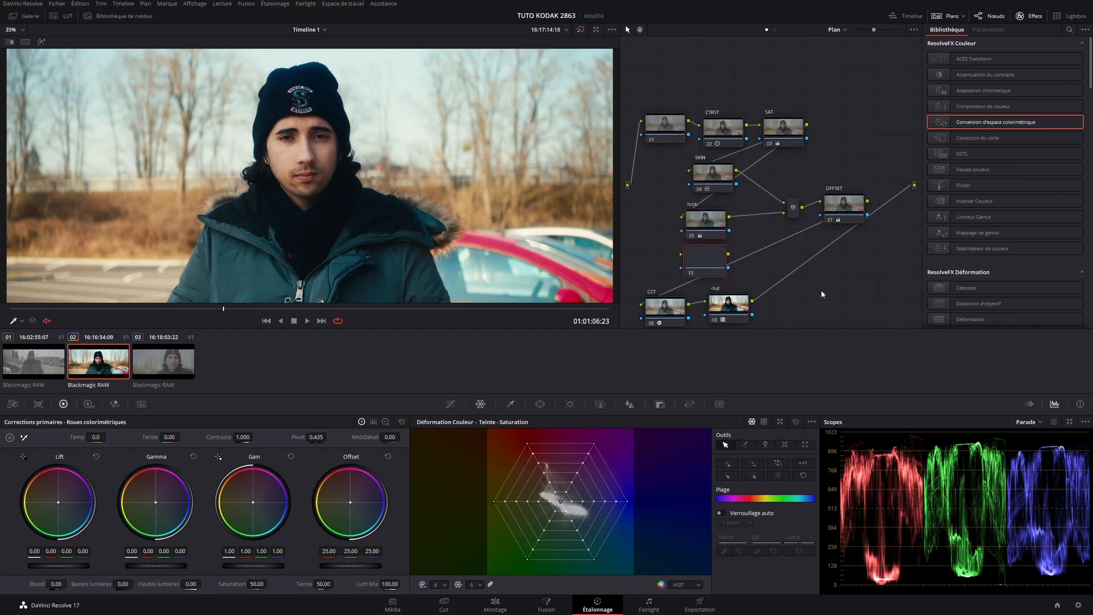
drag(821, 291, 669, 236)
drag(669, 234, 698, 286)
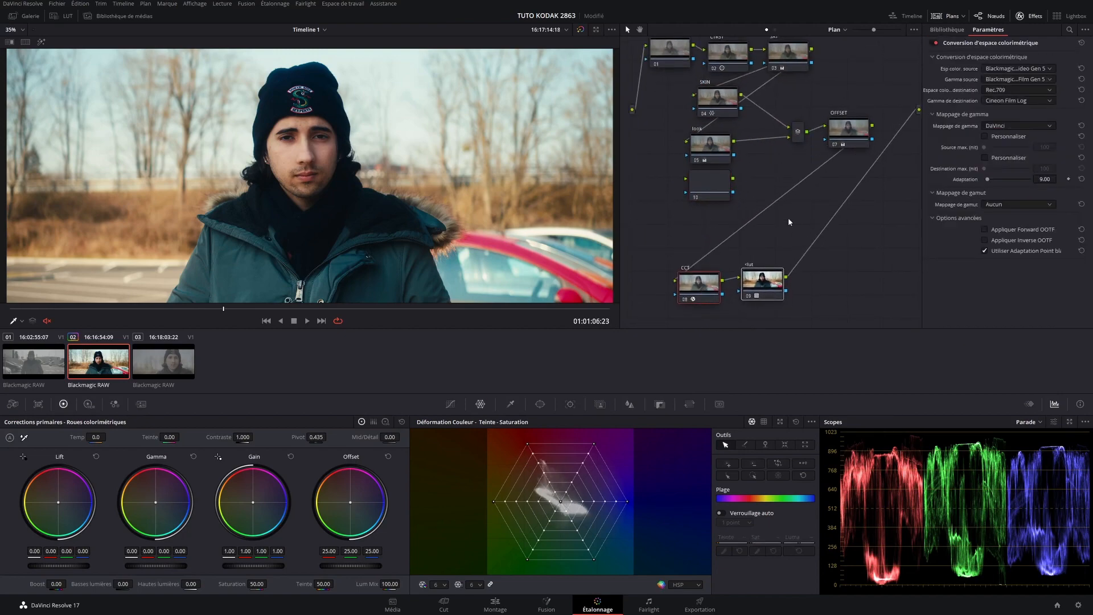
Wire the new node in parallel, from the SAT node's output to an additional input on the parallel mixer.
drag(789, 215, 803, 252)
drag(783, 88, 783, 83)
drag(710, 223, 789, 85)
click(796, 172)
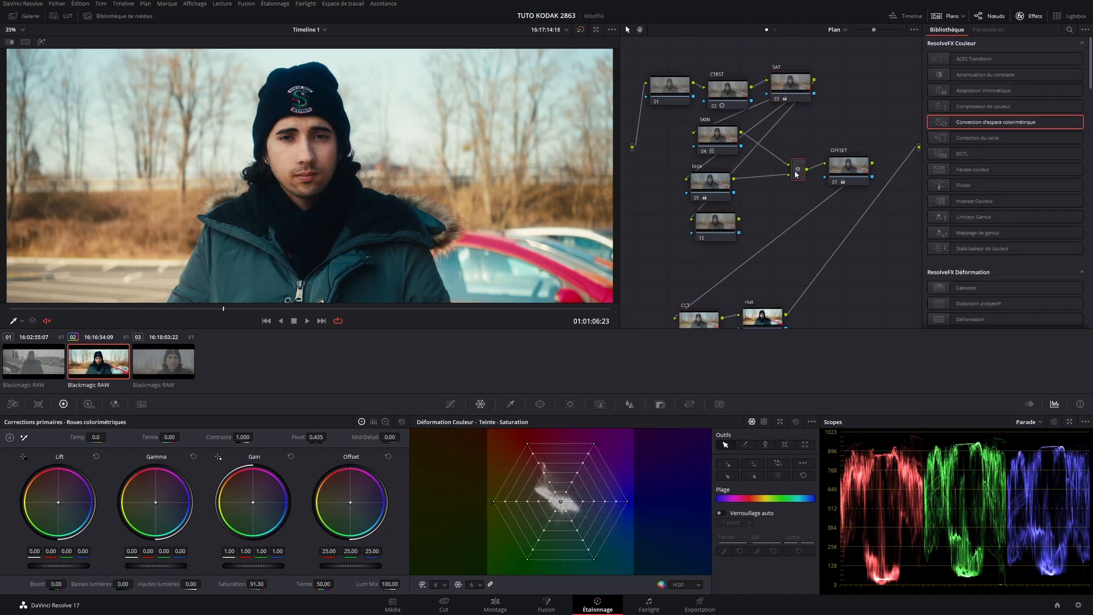
right_click(796, 173)
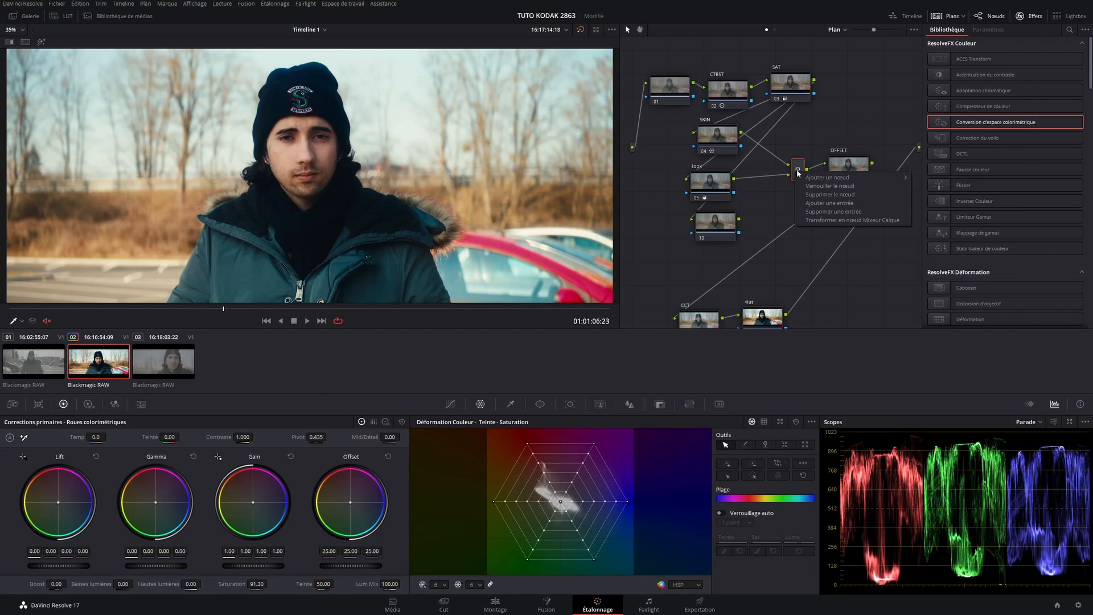
click(853, 204)
click(728, 227)
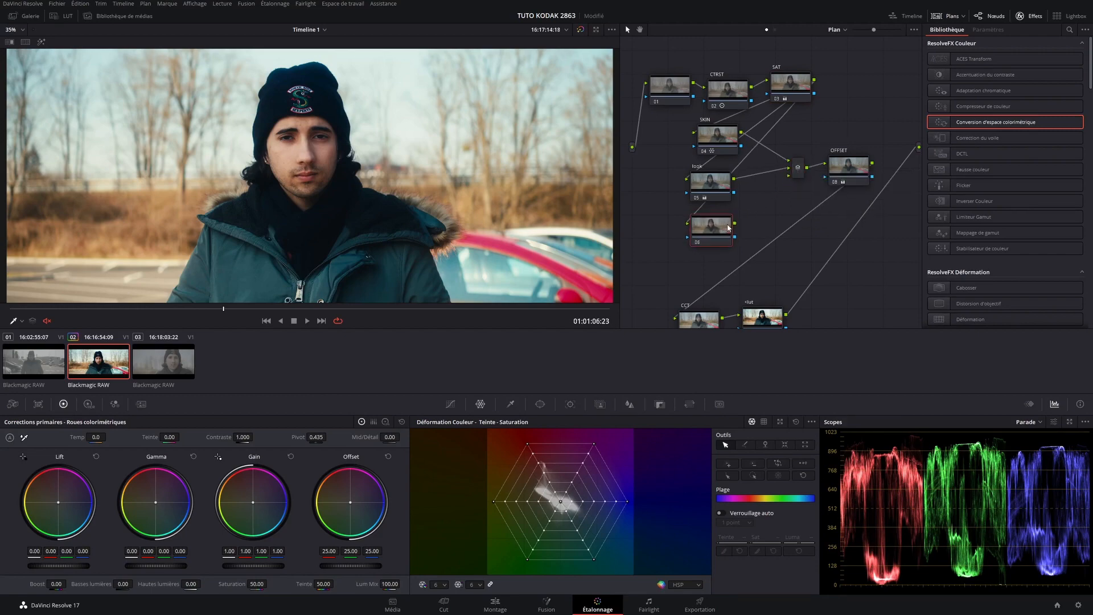
mouse_move(734, 222)
mouse_down()
mouse_move(789, 176)
mouse_move(726, 218)
mouse_up()
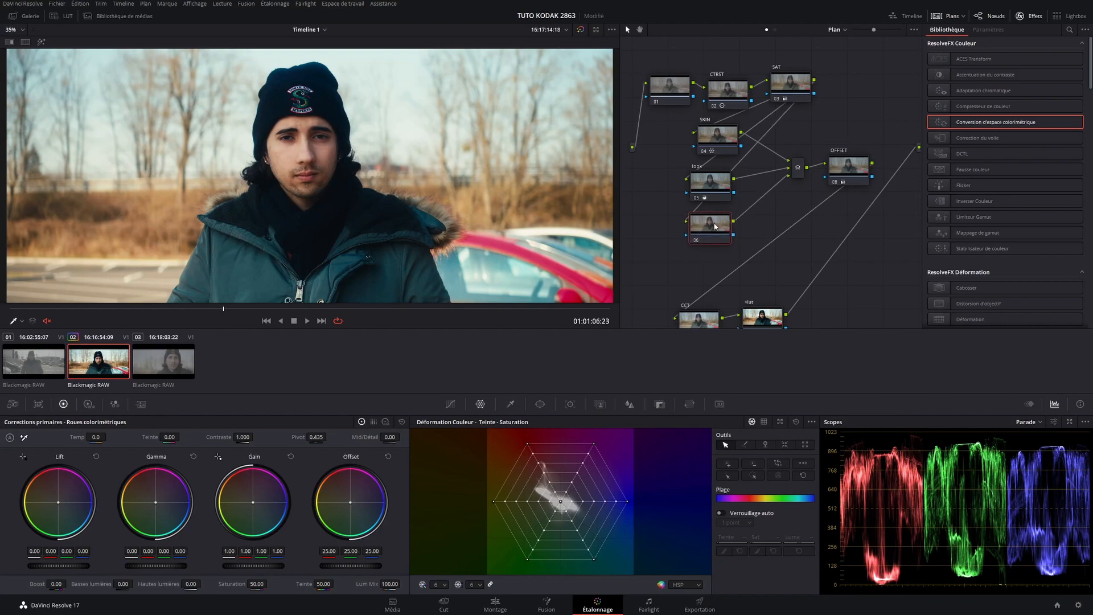
Label the new third parallel node SKY.
right_click(715, 225)
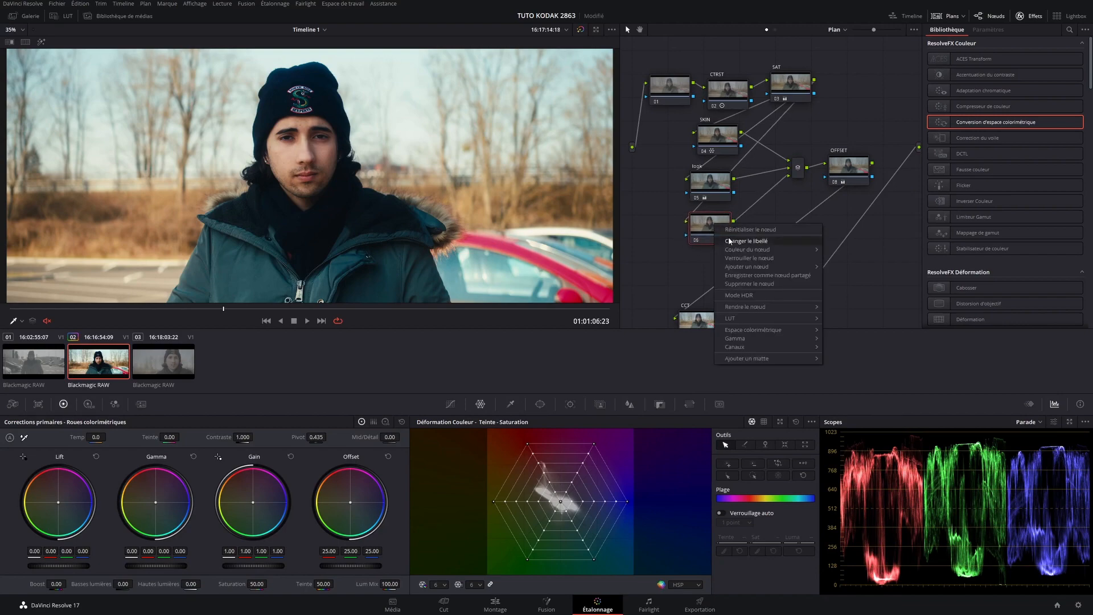
click(730, 241)
text(S)
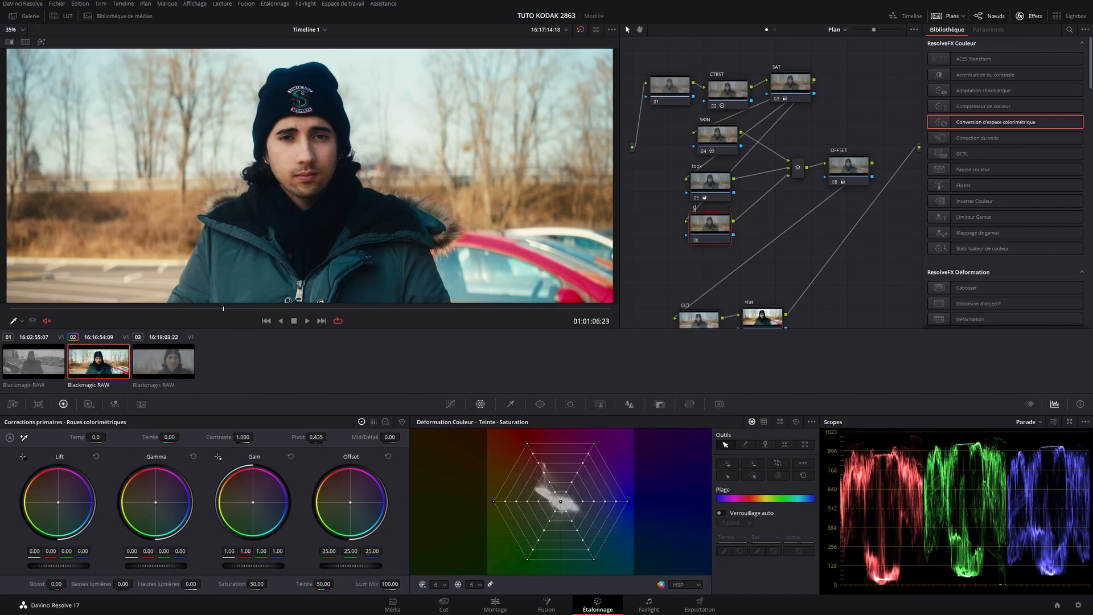
text(KY)
Sample the sky and warp its point in the hue-saturation Color Warper to hue 0.52 and saturation 0.30.
click(406, 89)
scroll(433, 165, up, 2)
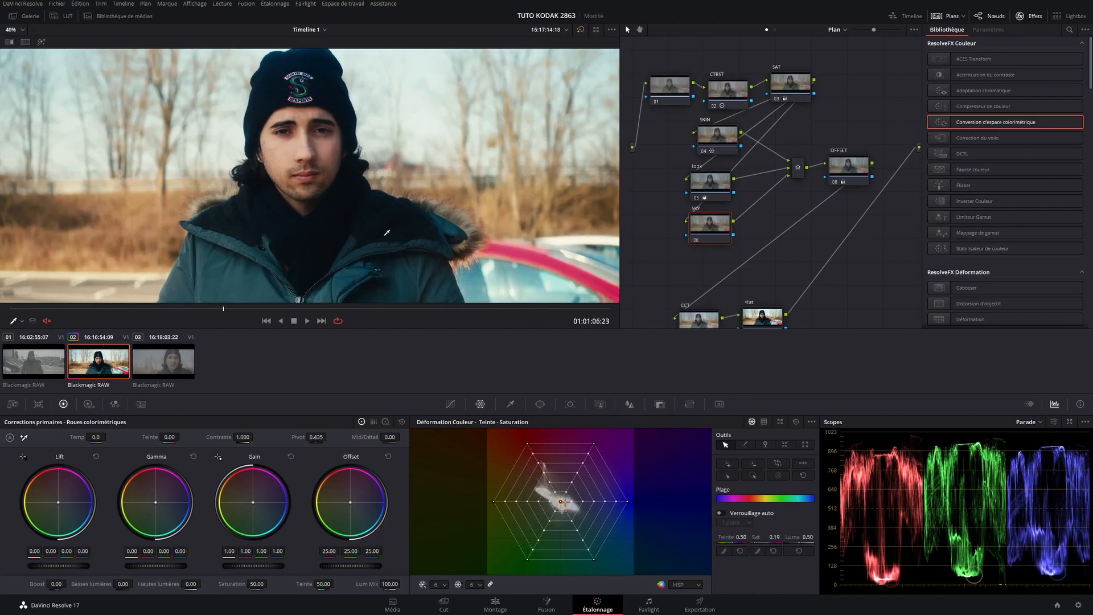
drag(432, 165, 429, 232)
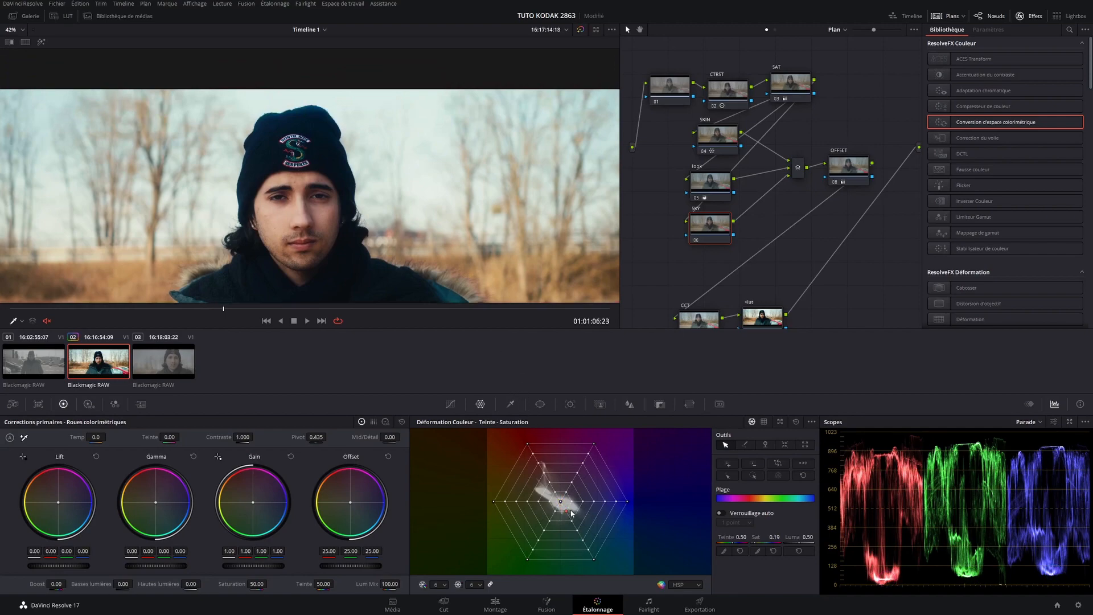
drag(568, 515, 569, 520)
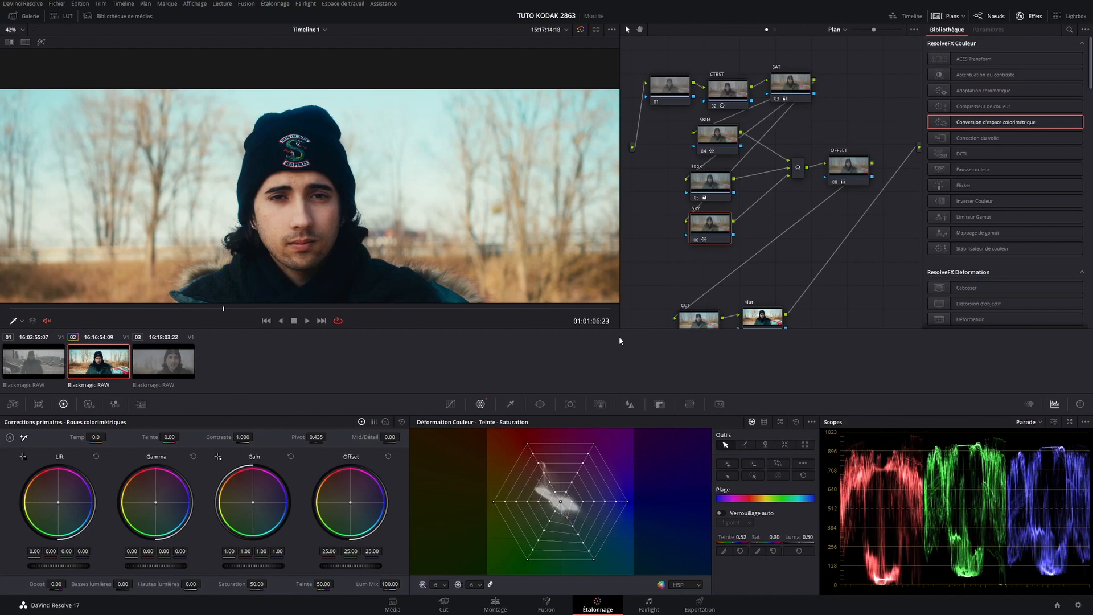
scroll(423, 191, down, 4)
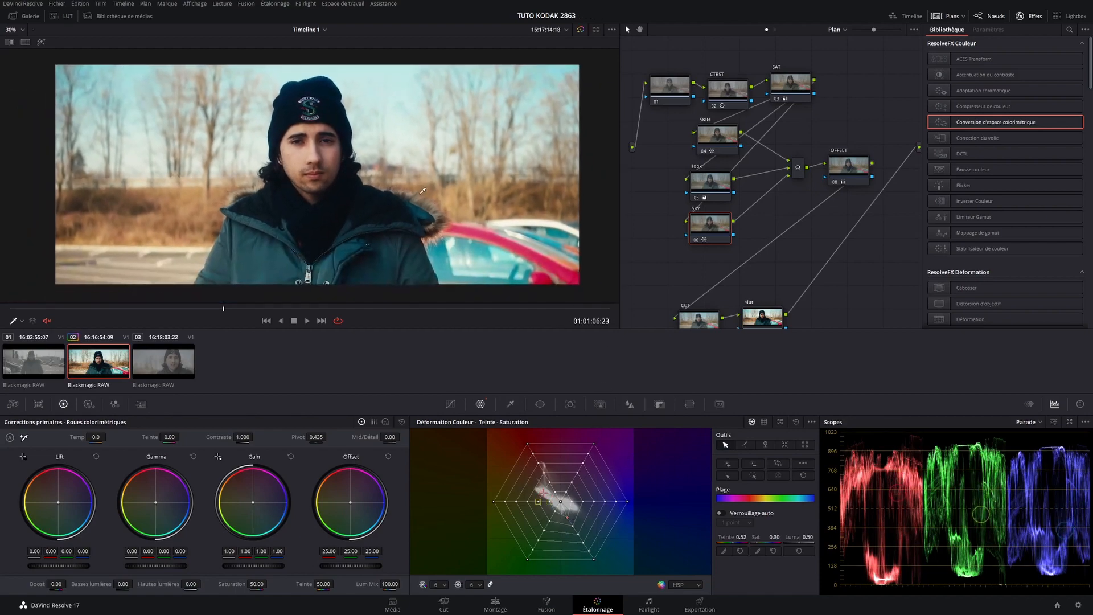
Review the clip full screen with the sky adjustment, and return to the grading workspace.
scroll(444, 192, up, 1)
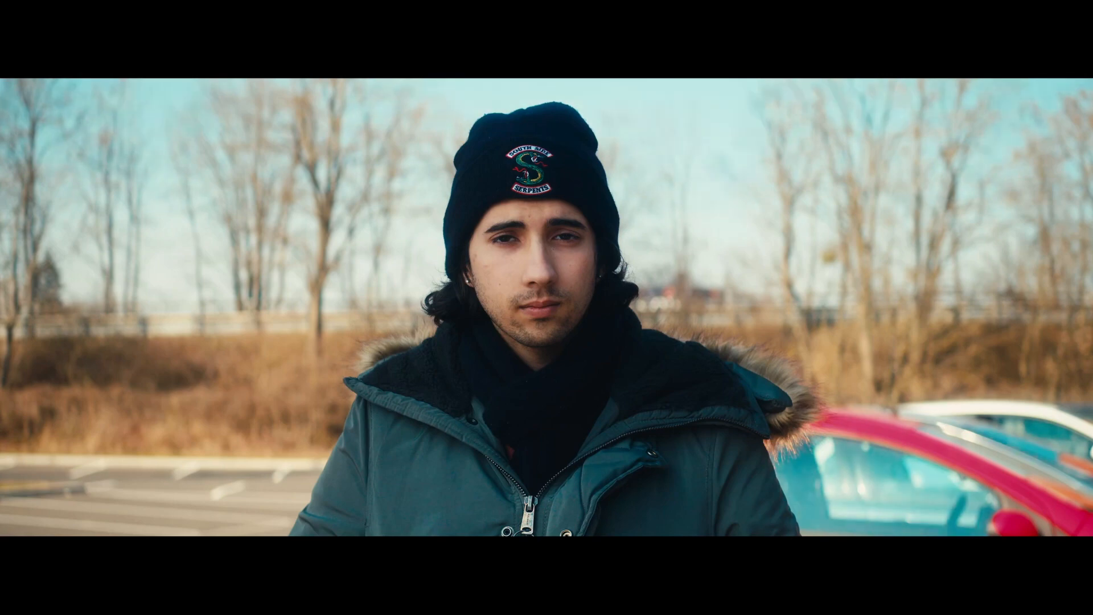
mouse_move(710, 503)
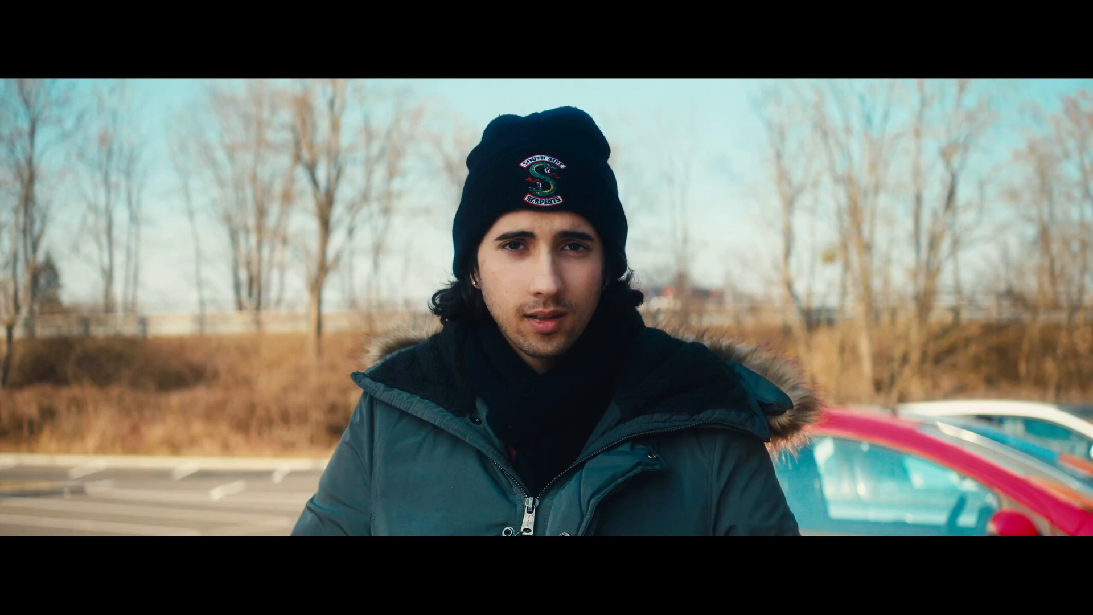
key(Escape)
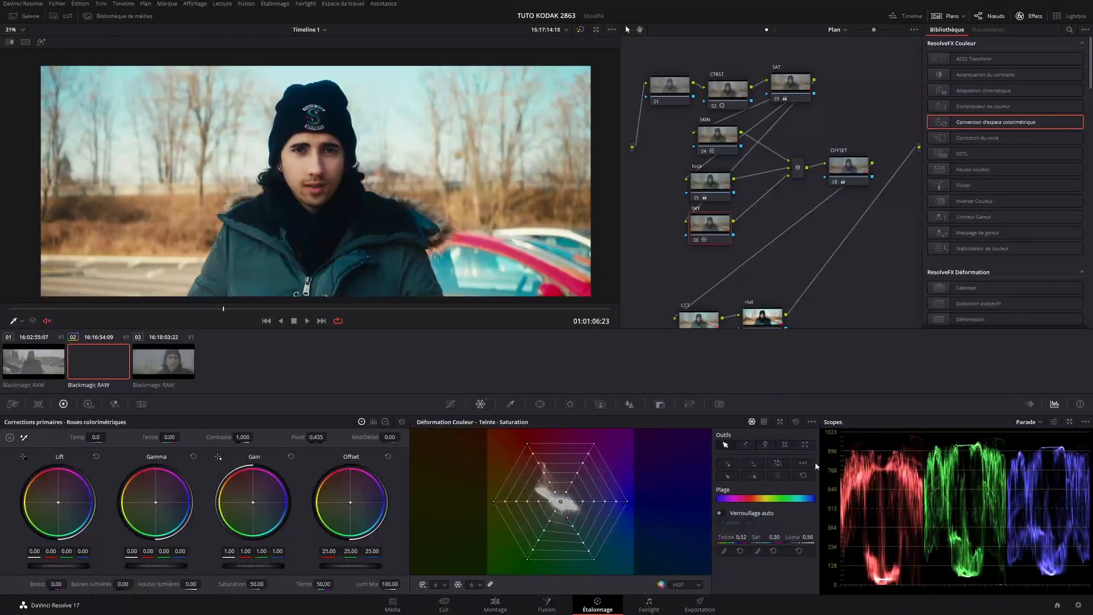
Tidy the node graph by regrouping the parallel nodes, mixer and OFFSET node, and moving the CCT and LUT nodes closer.
drag(666, 141, 730, 221)
drag(710, 145, 670, 150)
click(751, 194)
drag(799, 168, 756, 177)
drag(833, 171, 804, 176)
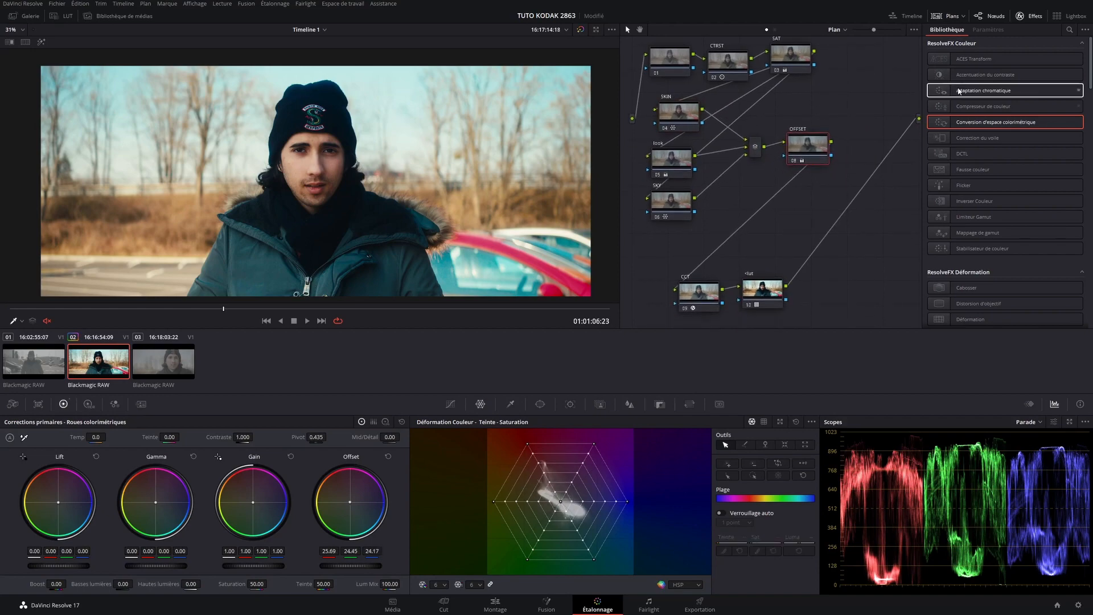
click(1028, 16)
drag(846, 246, 860, 150)
drag(830, 200, 720, 276)
drag(701, 281, 676, 243)
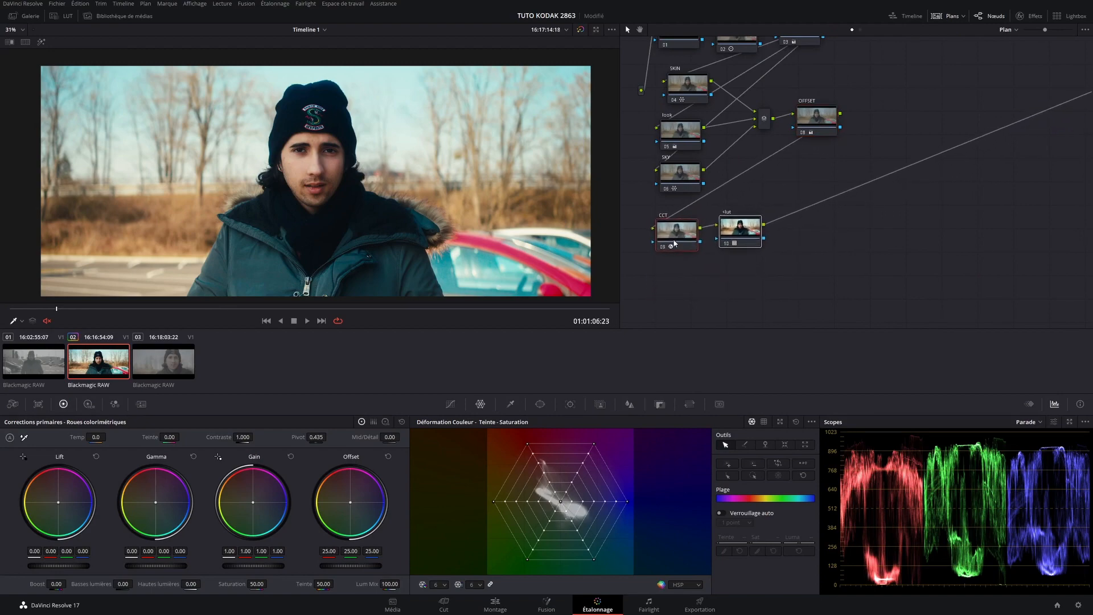
Add a serial node after the LUT node and apply the ResolveFX Grain effect to it.
click(743, 227)
key(alt+s)
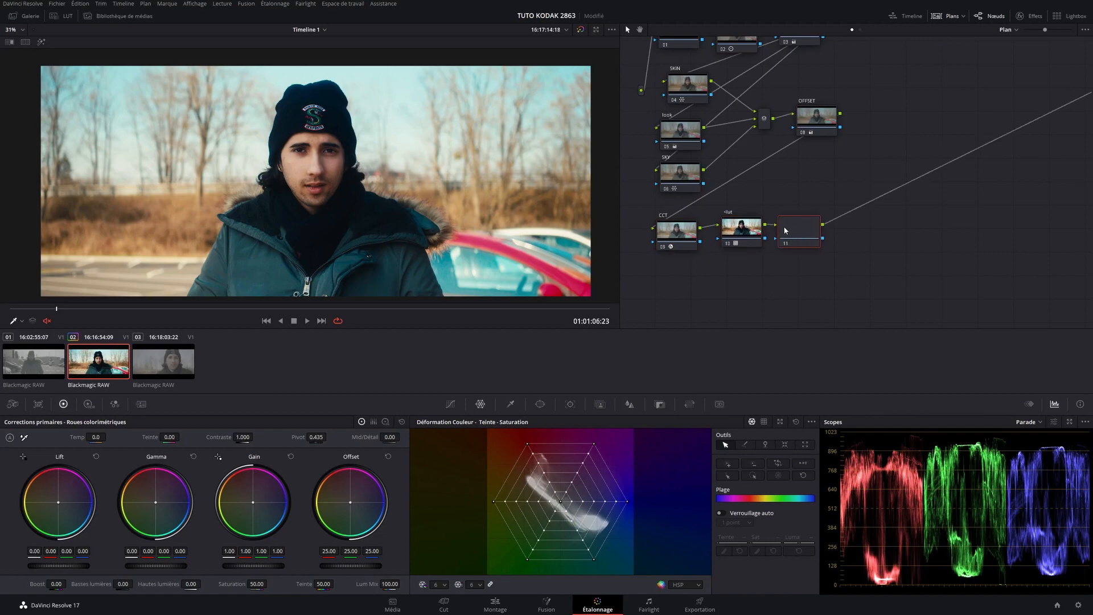
click(1028, 16)
click(1069, 29)
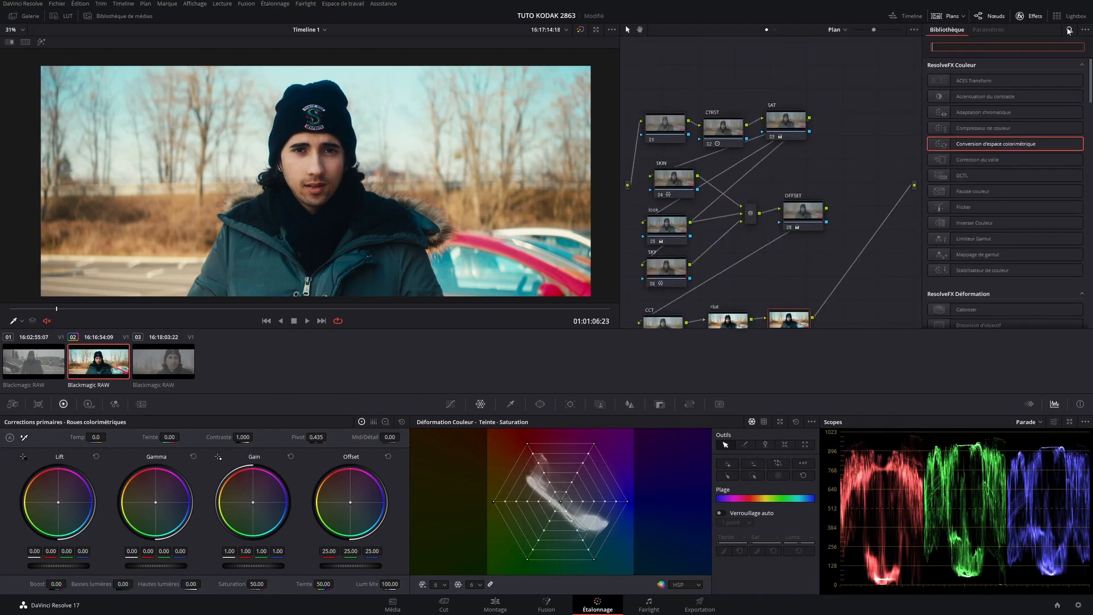
text(graiu)
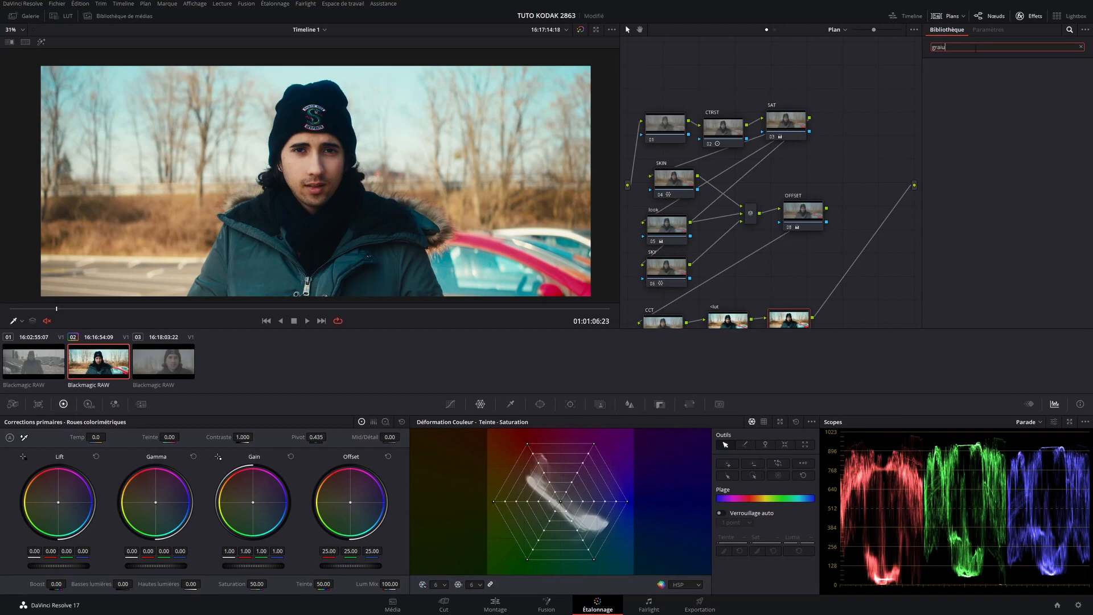
key(BackSpace)
text(n)
drag(970, 81, 804, 311)
Set the grain preset to 35mm and its opacity to 0.808.
click(1002, 78)
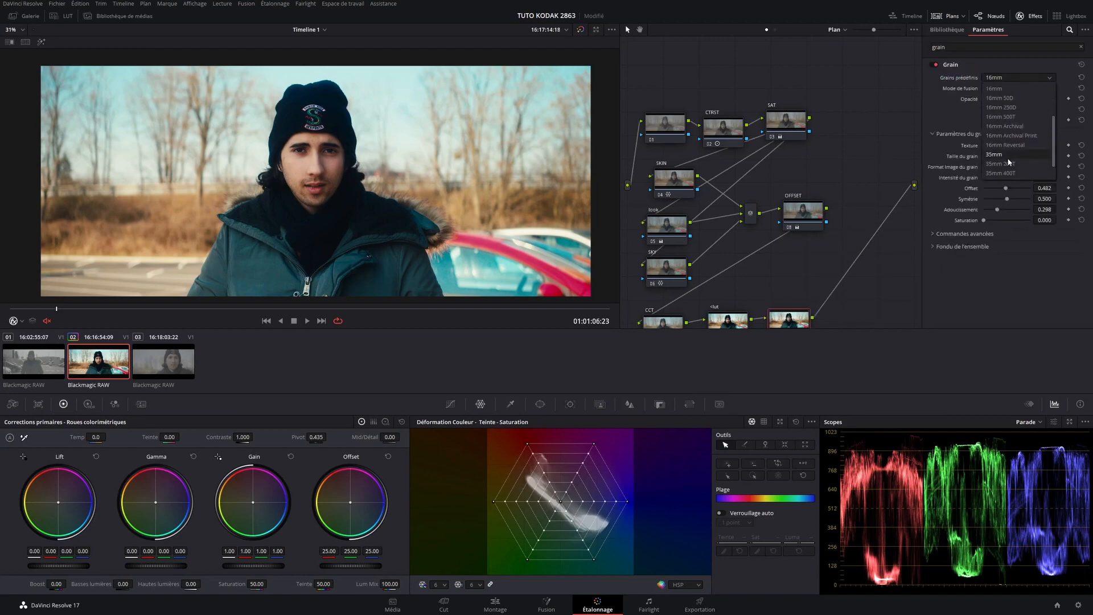
click(1010, 156)
drag(1007, 99, 1023, 102)
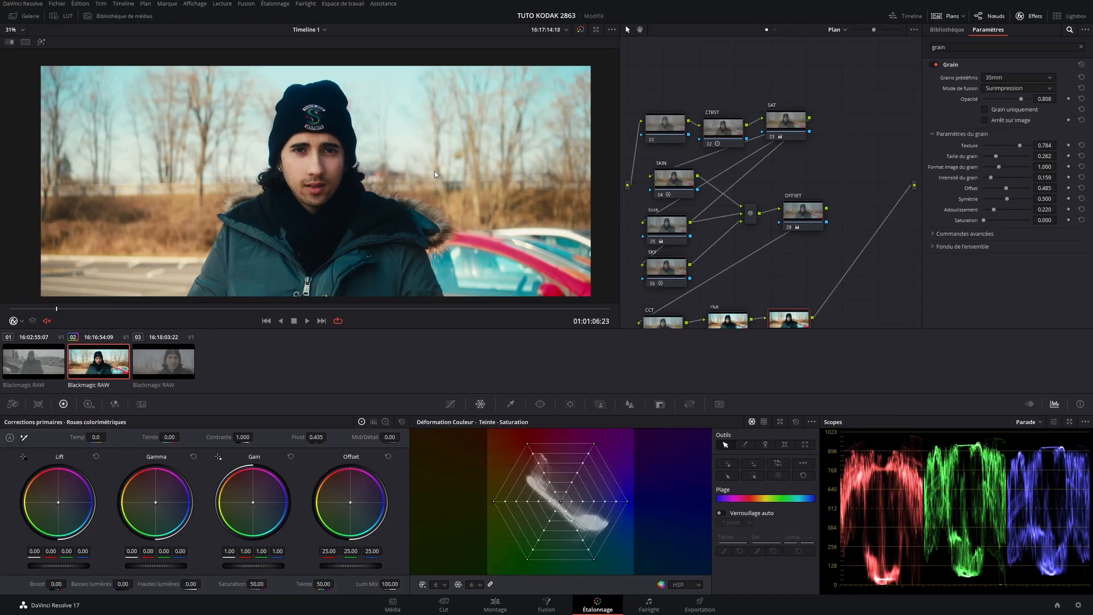
Play the clip full screen to examine the grain.
key(ctrl+f)
key(space)
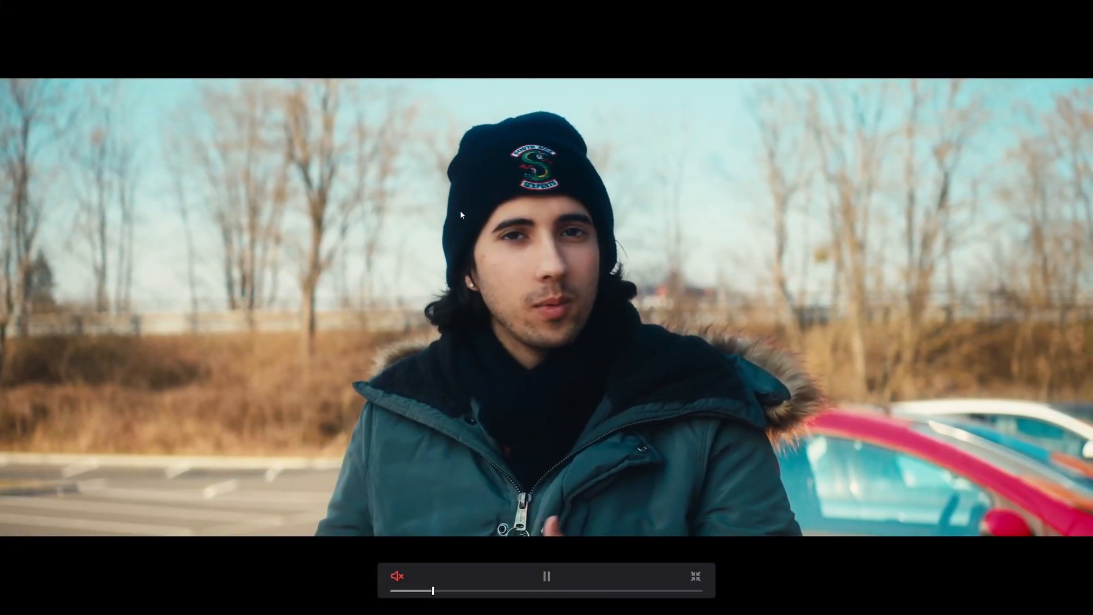
key(space)
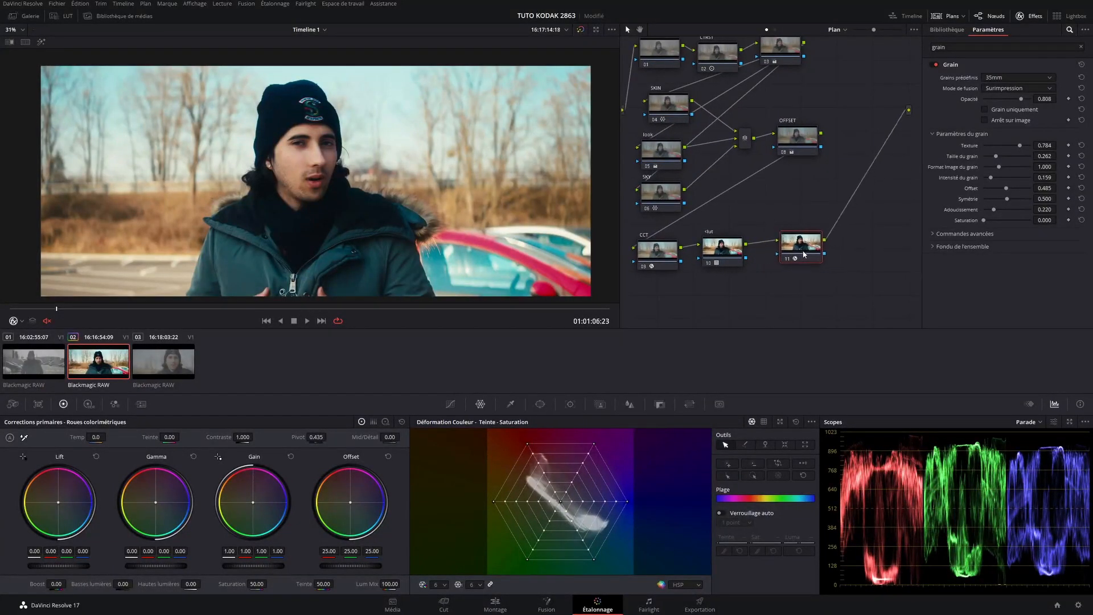
Move the grain node away from the LUT node and label it GRAIN.
drag(804, 254, 814, 254)
click(724, 257)
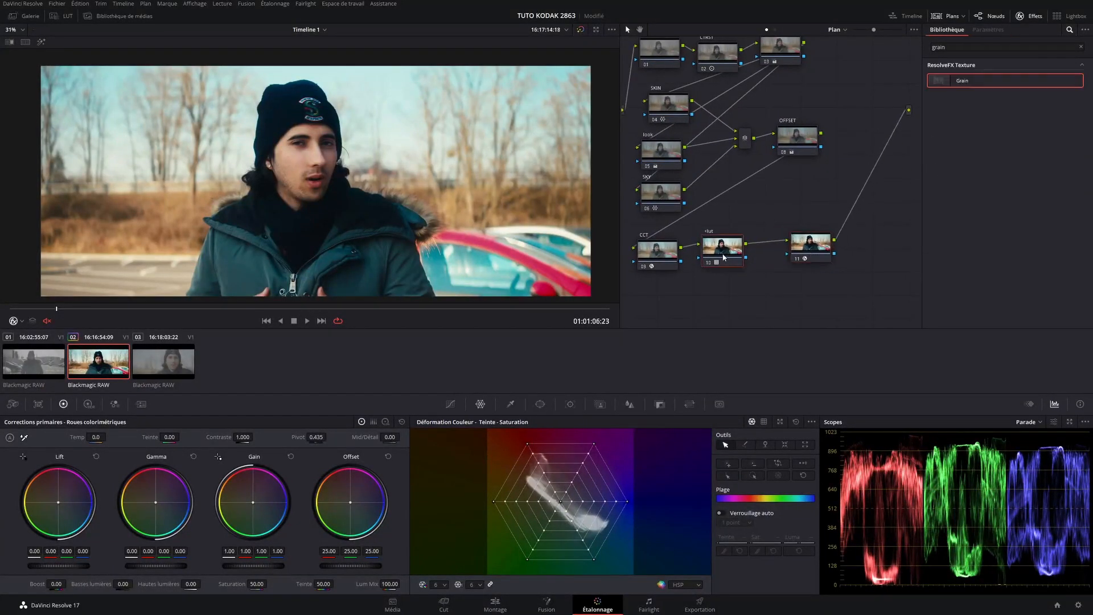
click(811, 250)
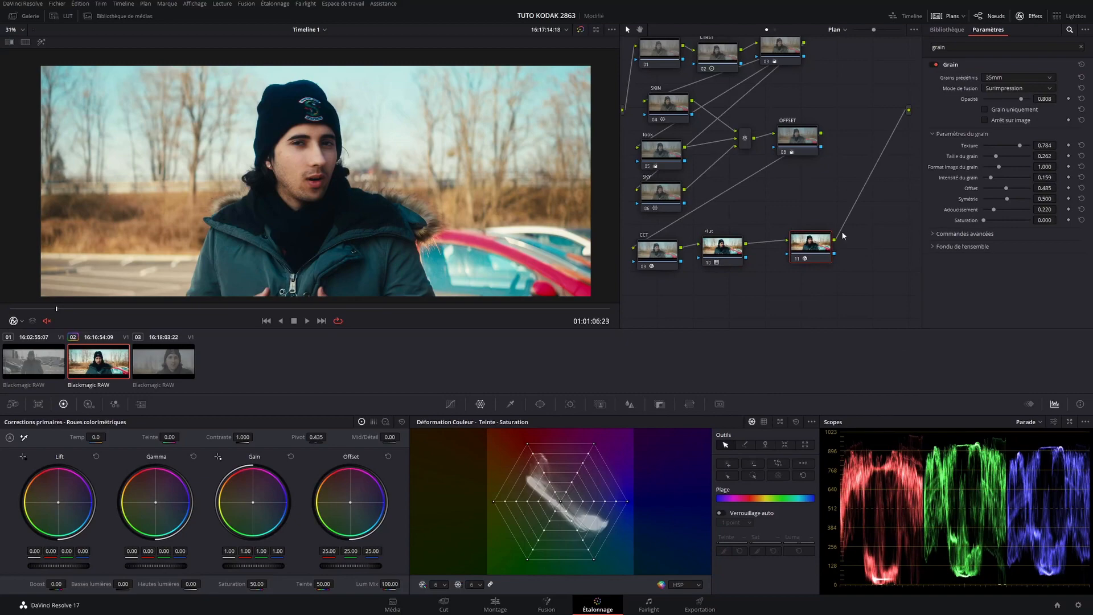
text(GRAIN)
key(Return)
Insert a serial node between the LUT and GRAIN nodes and align it in the row.
click(739, 258)
key(alt+s)
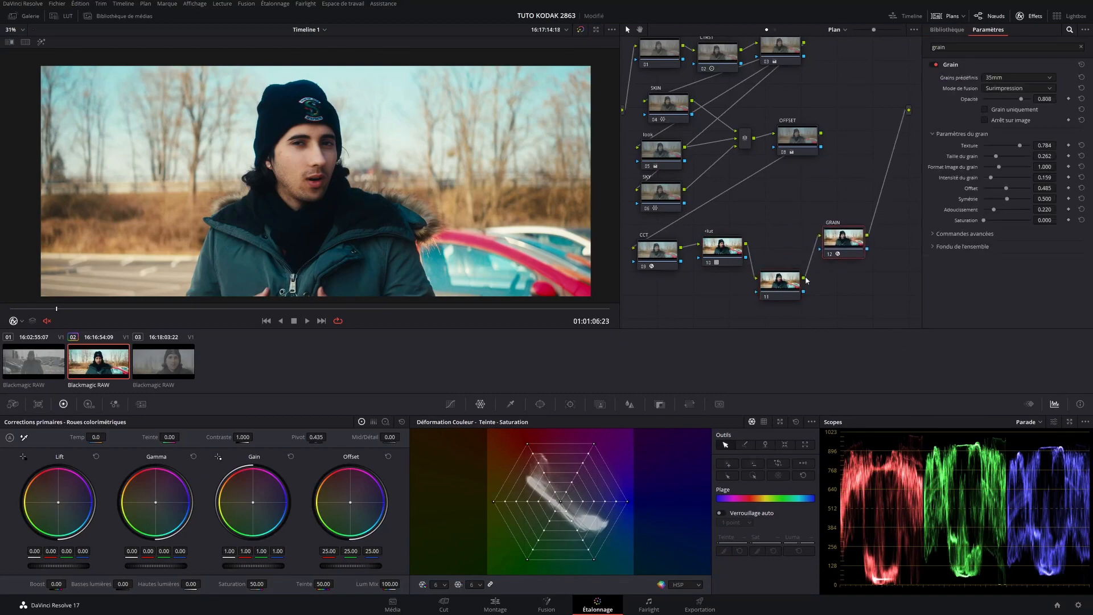
click(724, 252)
drag(775, 255, 781, 250)
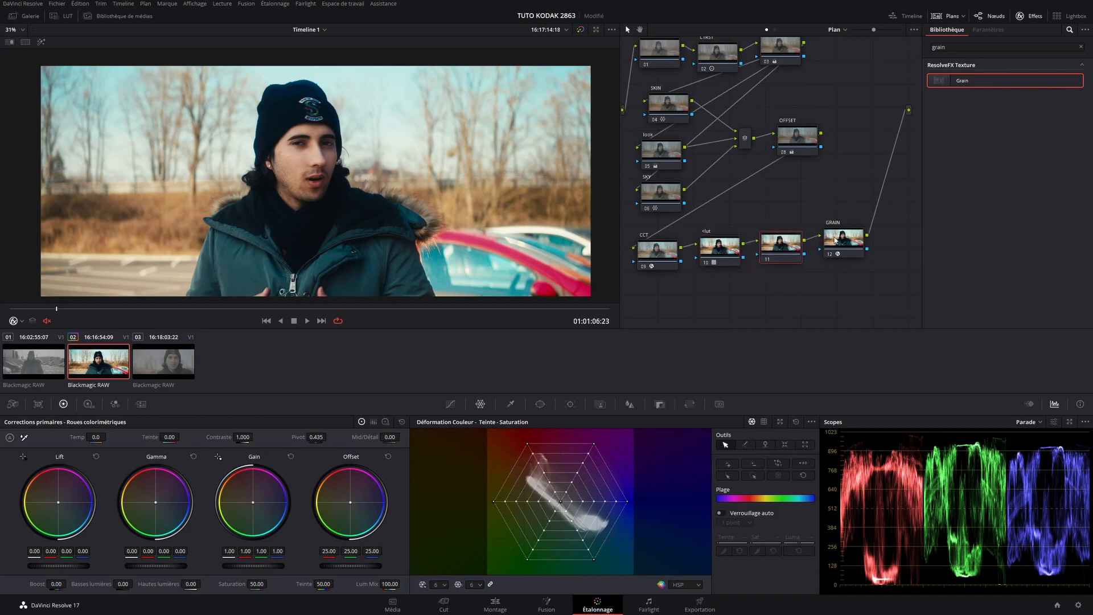
Search the effects library for "shar" and for "acc", and clear the search.
click(963, 48)
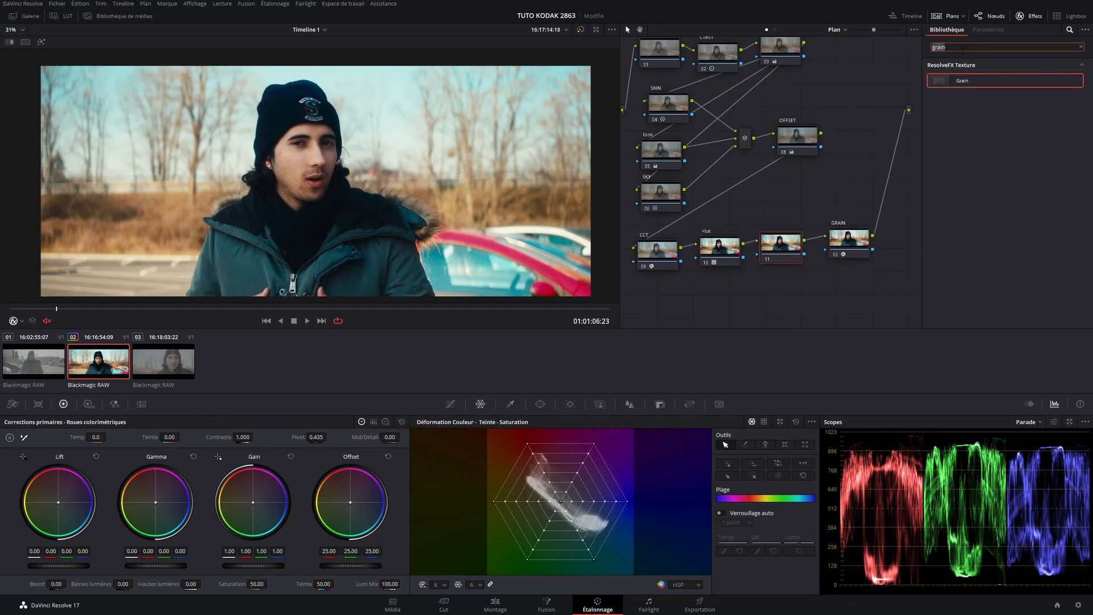
key(BackSpace)
key(BackSpace)
key(BackSpace)
key(BackSpace)
key(BackSpace)
text(sh)
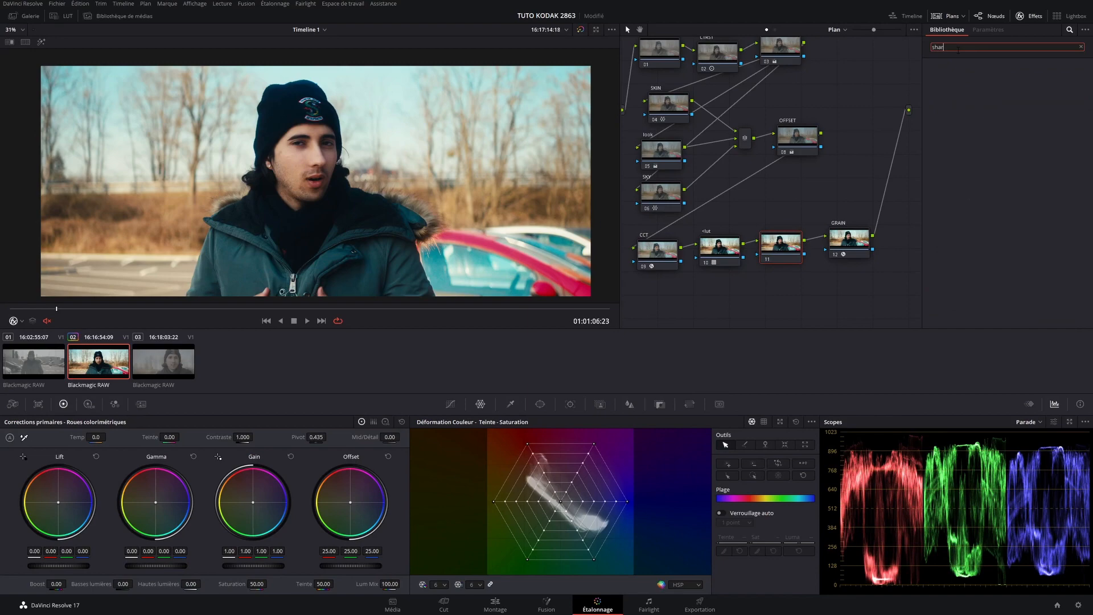
text(ar)
key(BackSpace)
key(BackSpace)
key(BackSpace)
key(BackSpace)
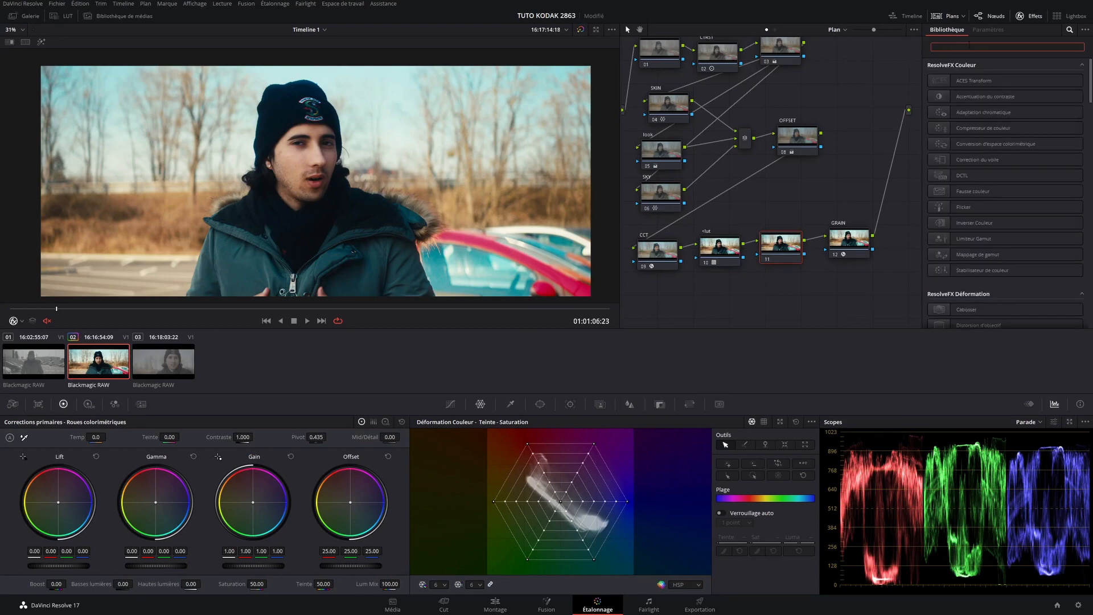
text(acc)
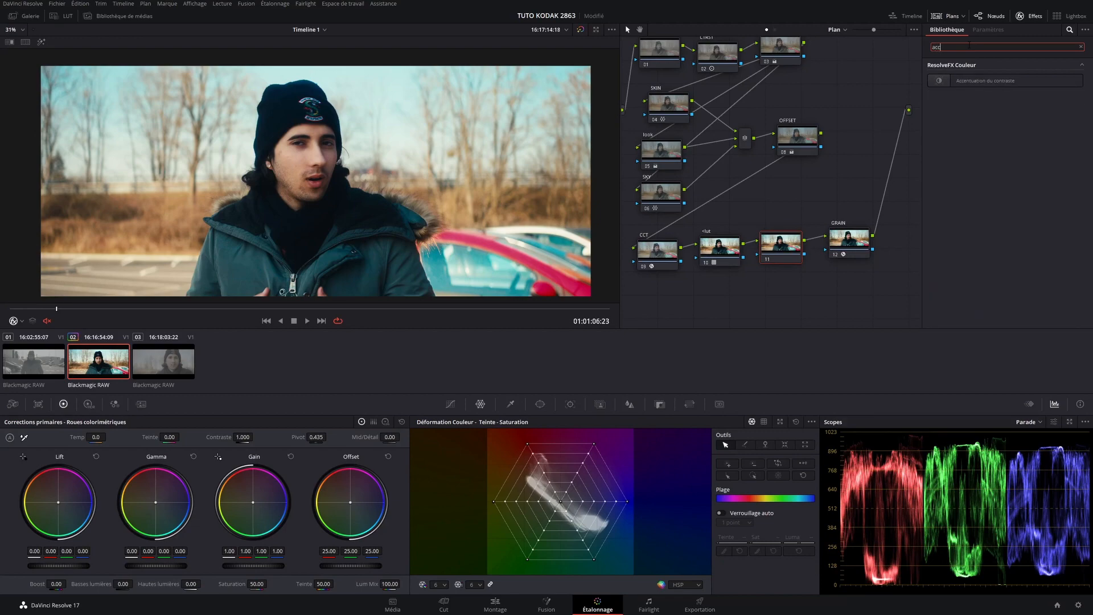
key(BackSpace)
key(BackSpace)
key(BackSpace)
Shift the new node between the LUT and GRAIN nodes slightly and label it NETTETE.
drag(782, 248, 790, 243)
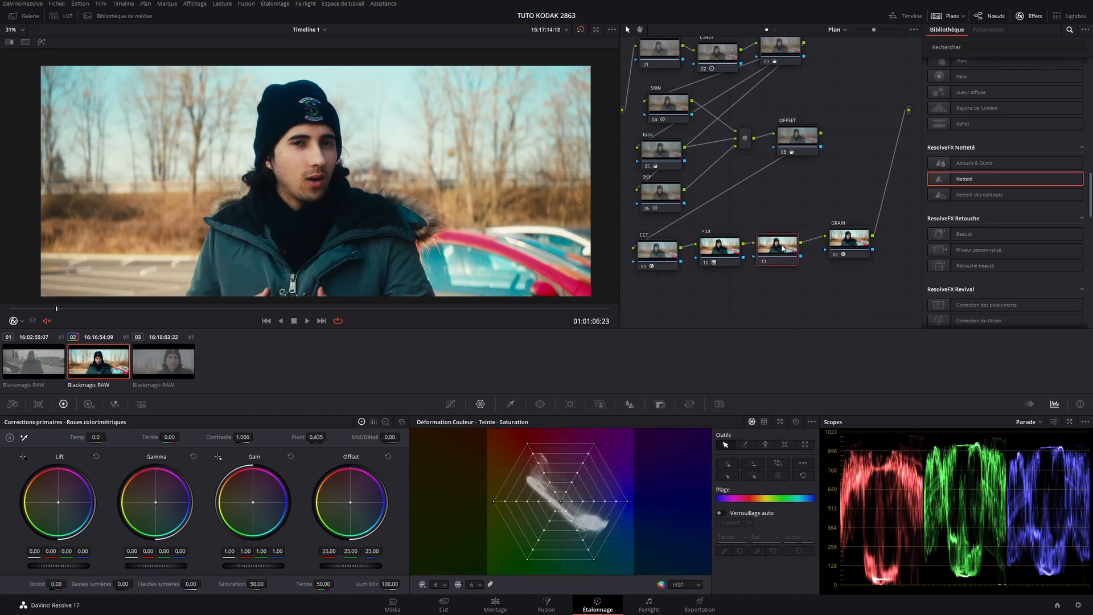
right_click(790, 244)
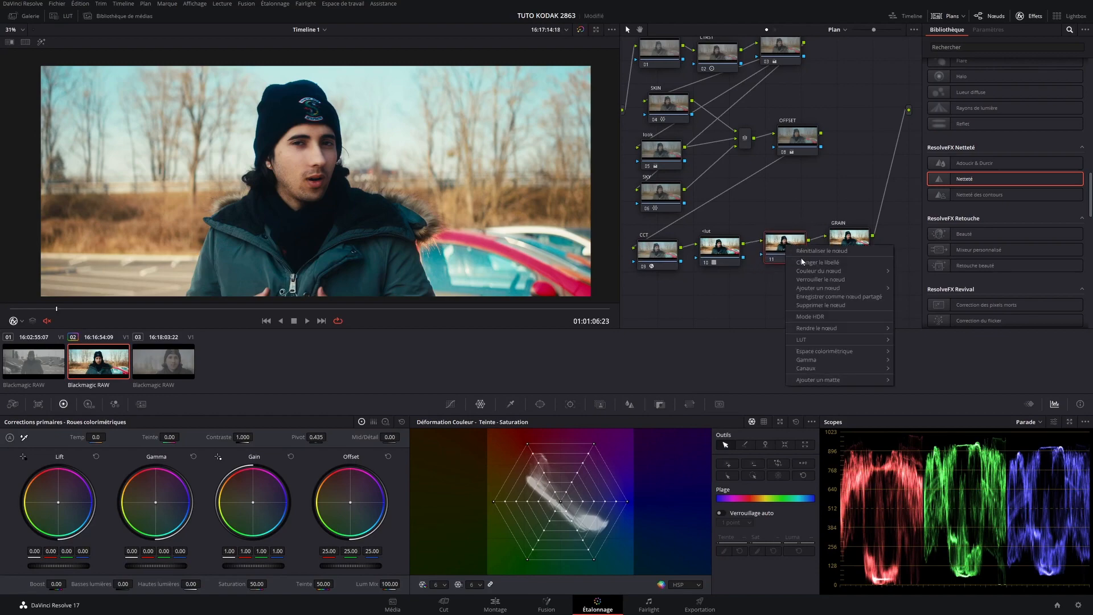
click(802, 262)
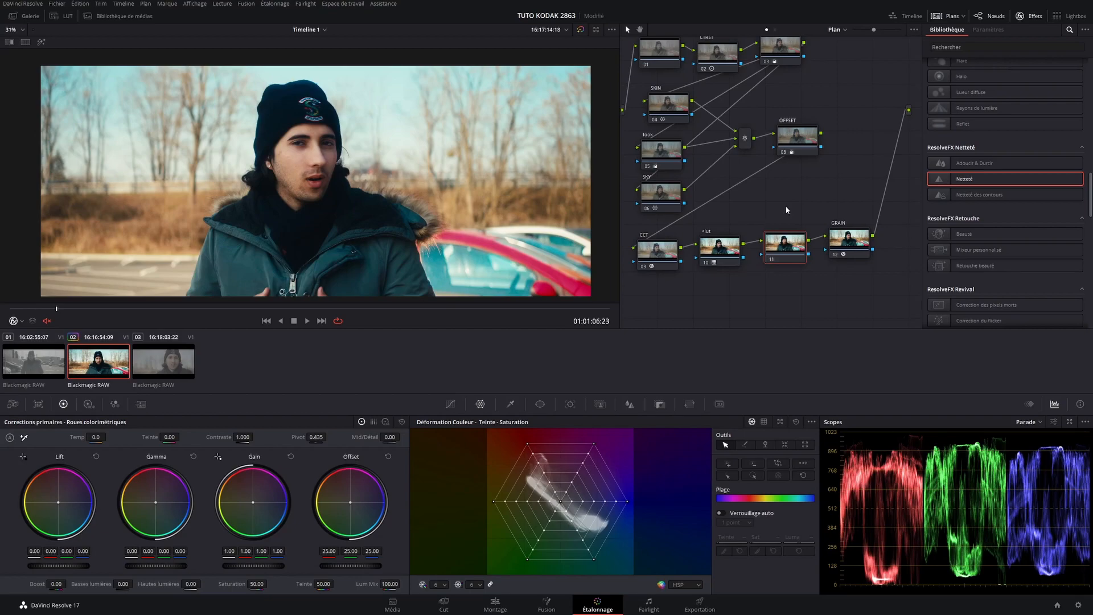
text(NETTETE)
key(Return)
Try a midtone detail of 100 on the NETTETE node and reset it.
drag(389, 437, 446, 437)
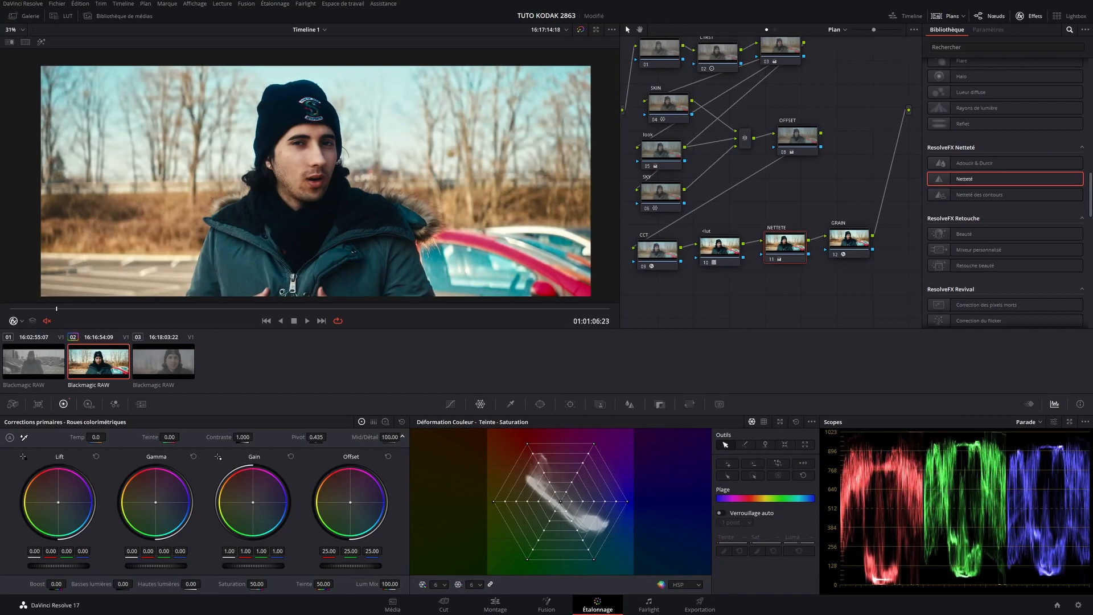
double_click(392, 435)
Find the Netteté effect by searching the library for "net" and apply it to the NETTETE node.
drag(780, 243, 782, 242)
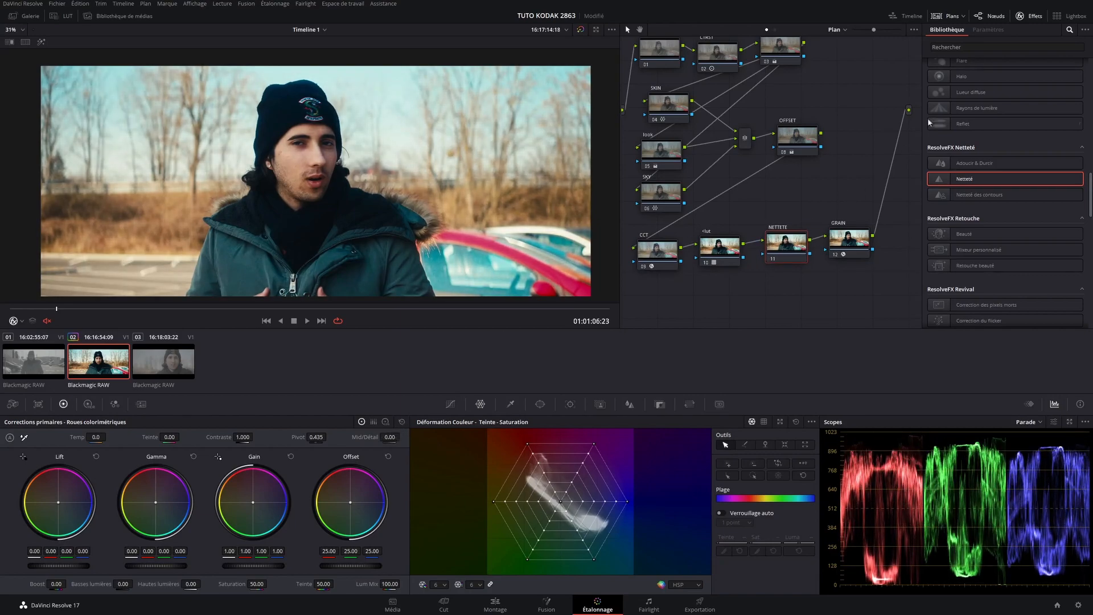
scroll(1014, 75, up, 5)
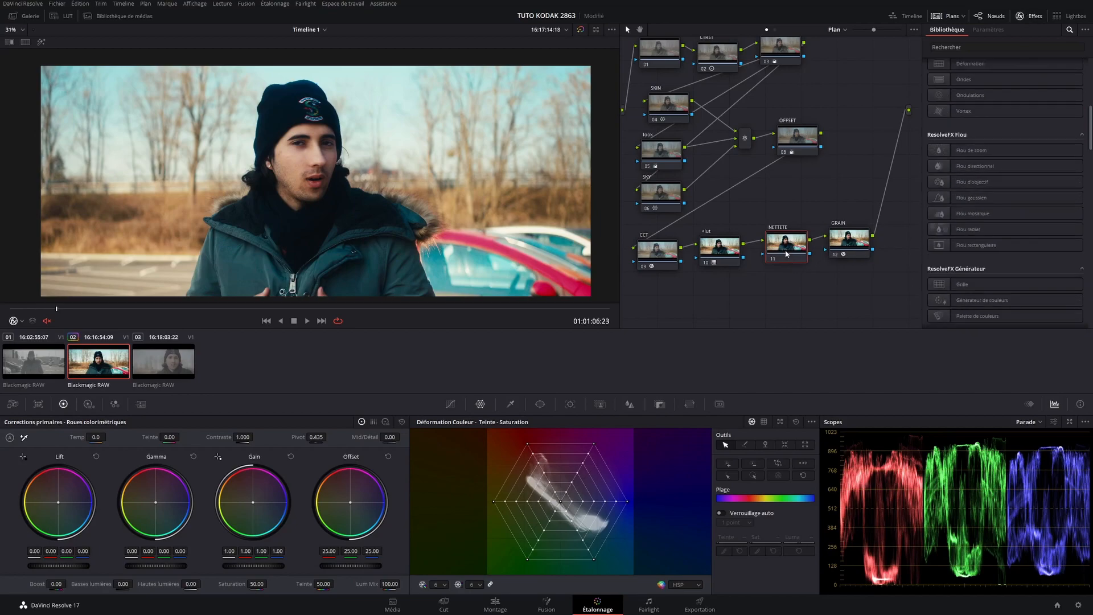
click(966, 48)
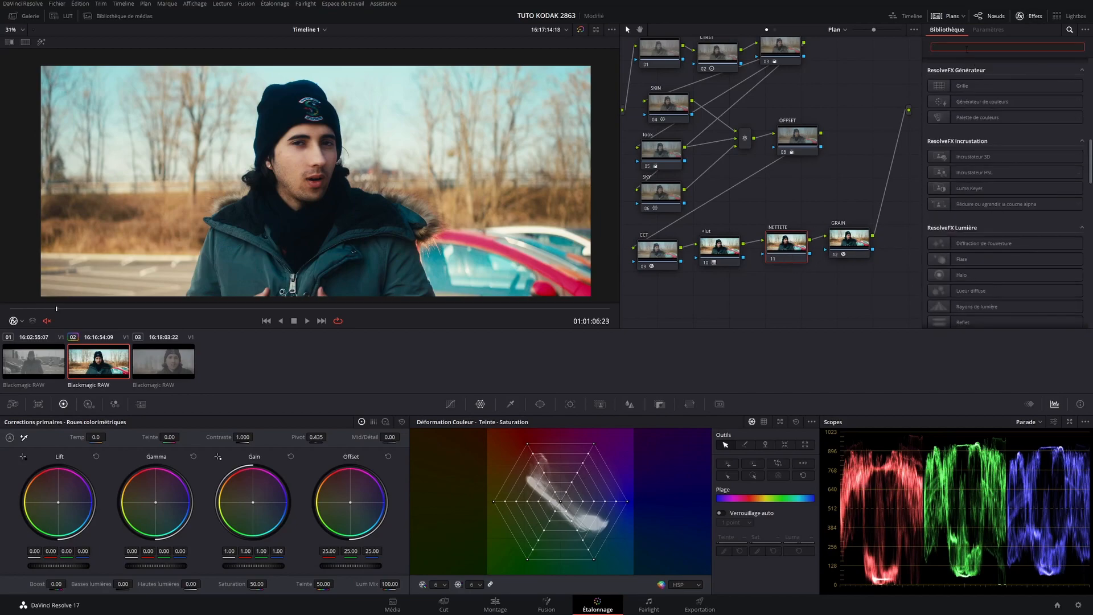
text(net)
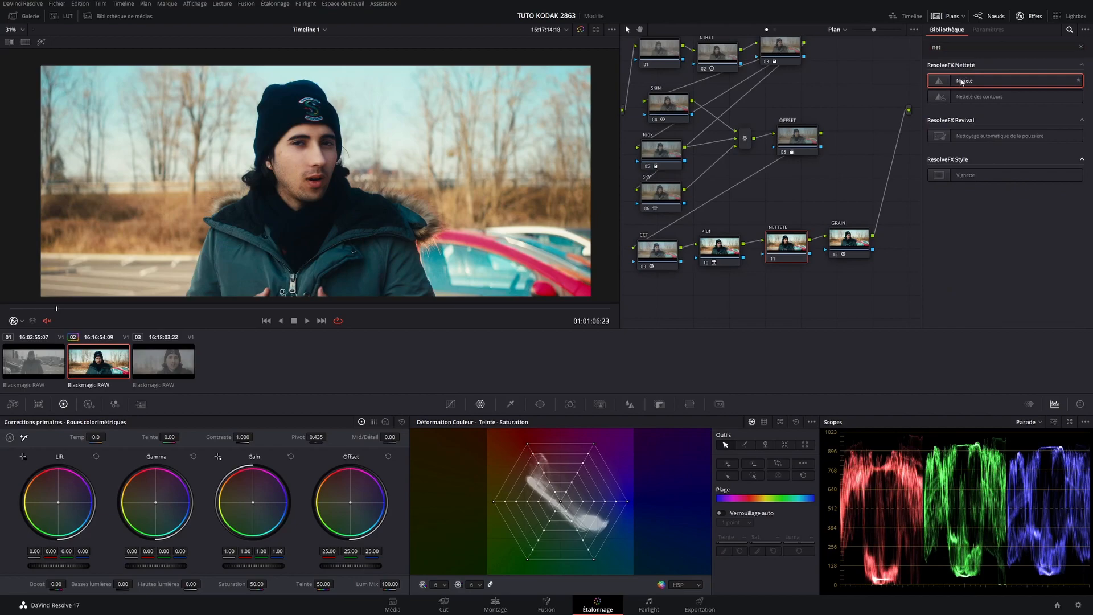
drag(964, 81, 788, 242)
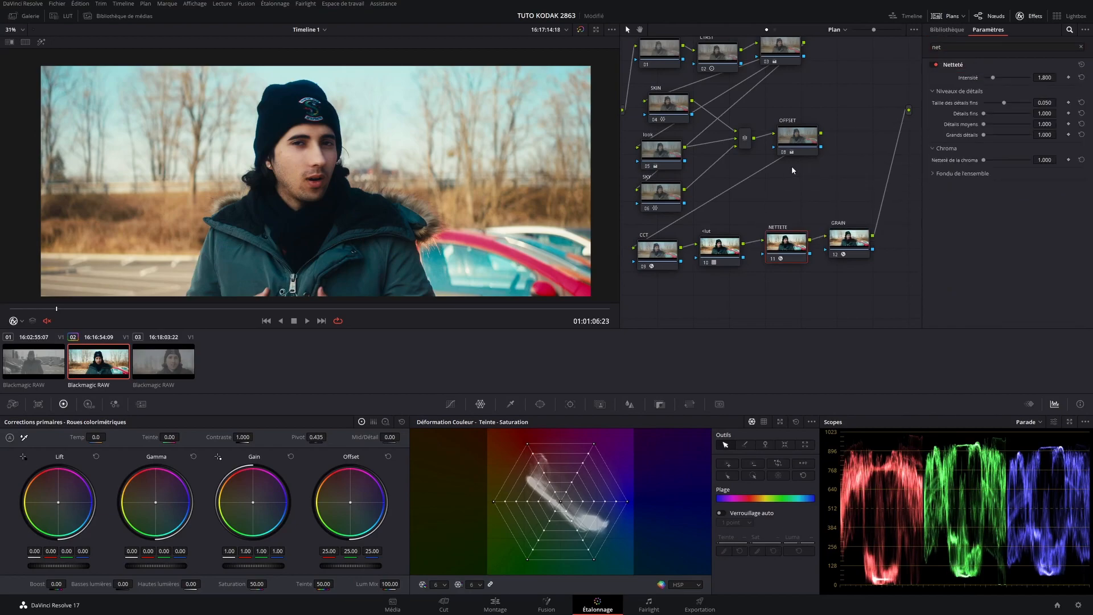
Play the clip full screen briefly to examine the sharpening on the face and jacket.
key(ctrl+f)
key(space)
key(space)
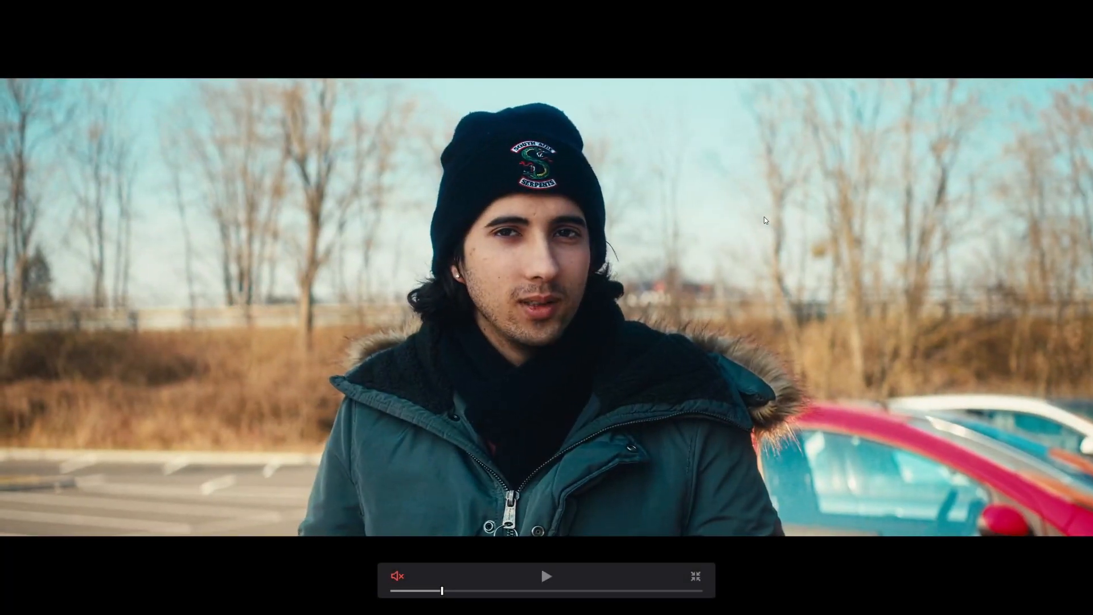